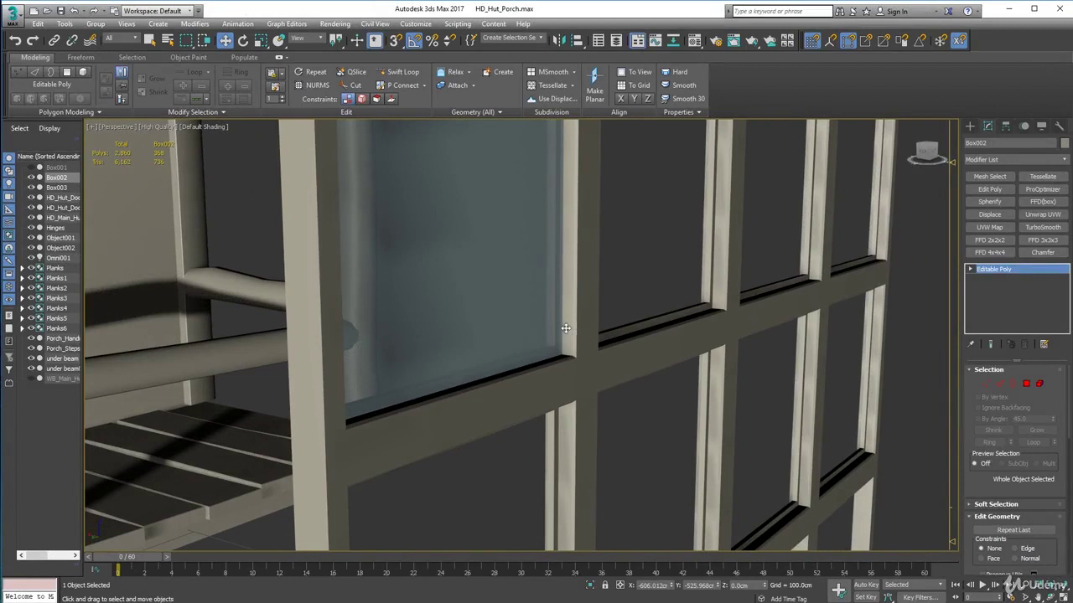
# - Turn on Edged Faces shading in the viewport and inspect the window frame's ledges around the glass pane from both sides
pyautogui.keyDown('alt'); pyautogui.moveTo(566, 329); pyautogui.dragTo(572, 388, button='middle'); pyautogui.keyUp('alt')
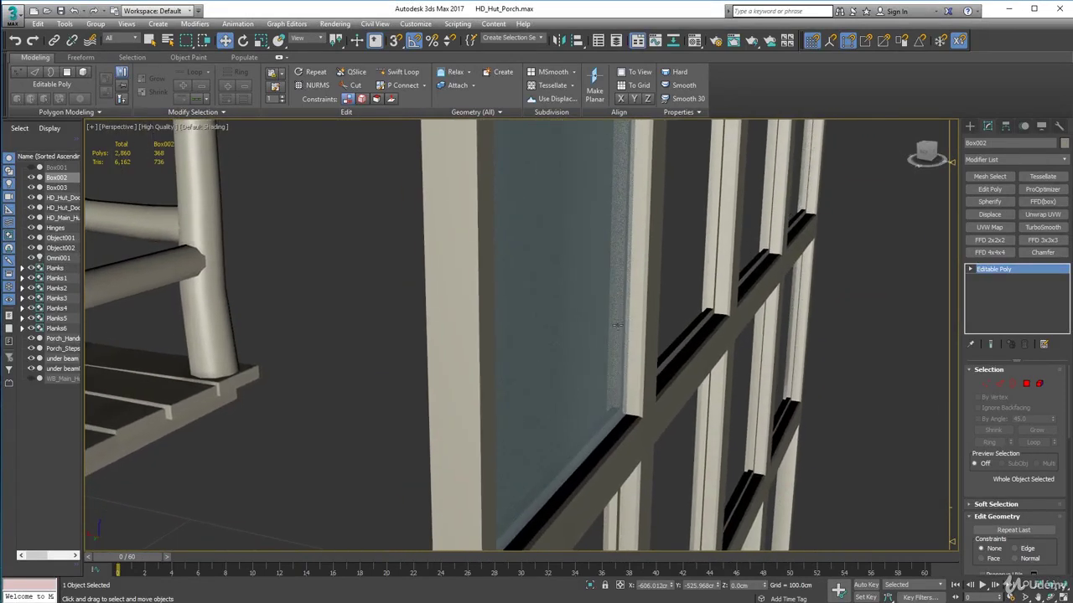
pyautogui.moveTo(627, 324); pyautogui.dragTo(524, 355, button='middle')
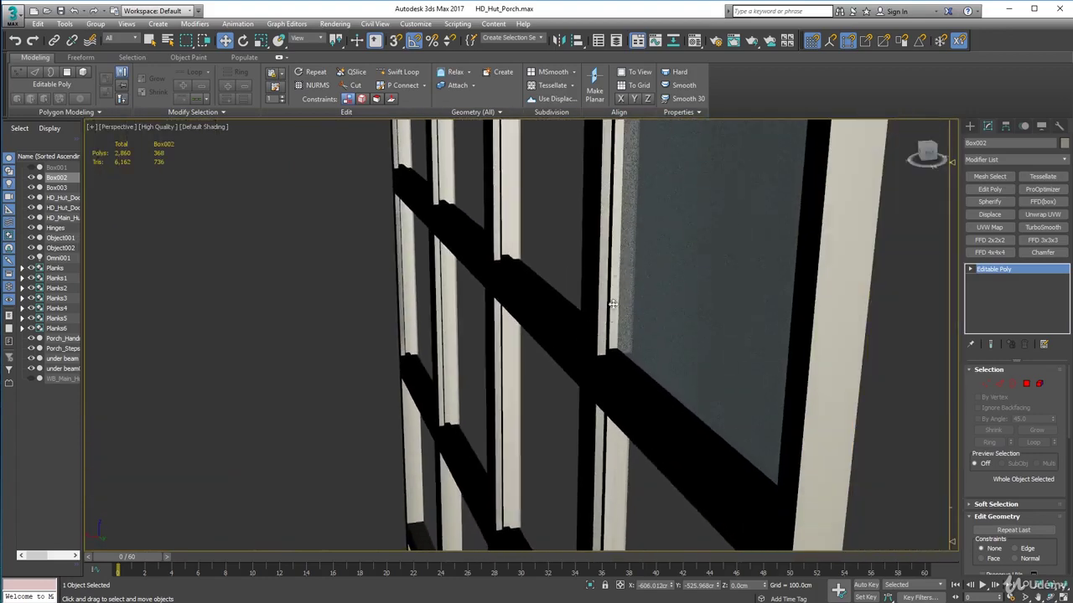
pyautogui.click(190, 126)
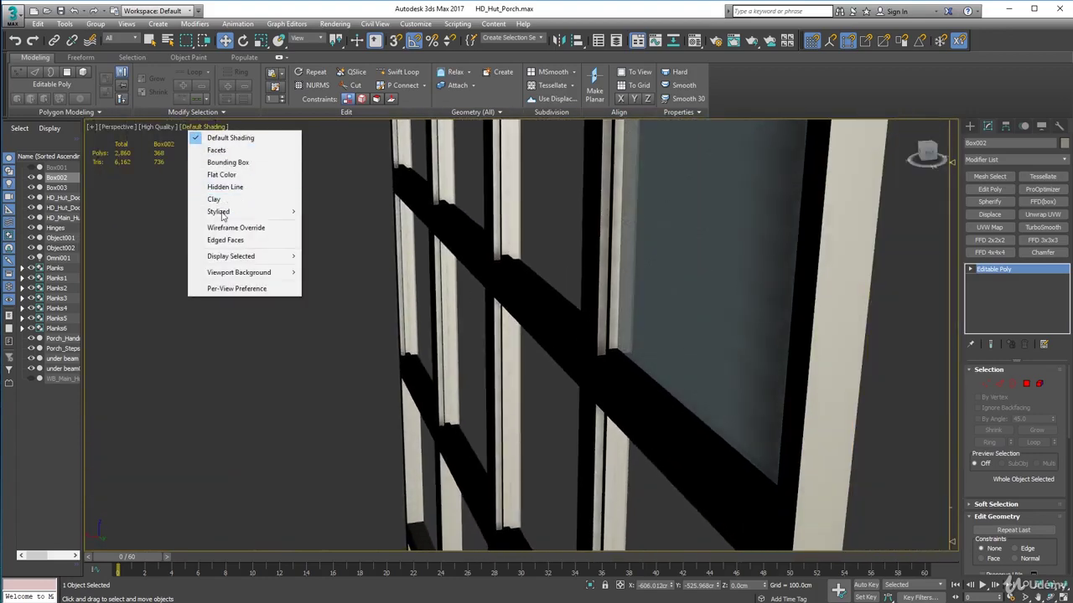
pyautogui.click(225, 239)
pyautogui.scroll(-3, 592, 318)
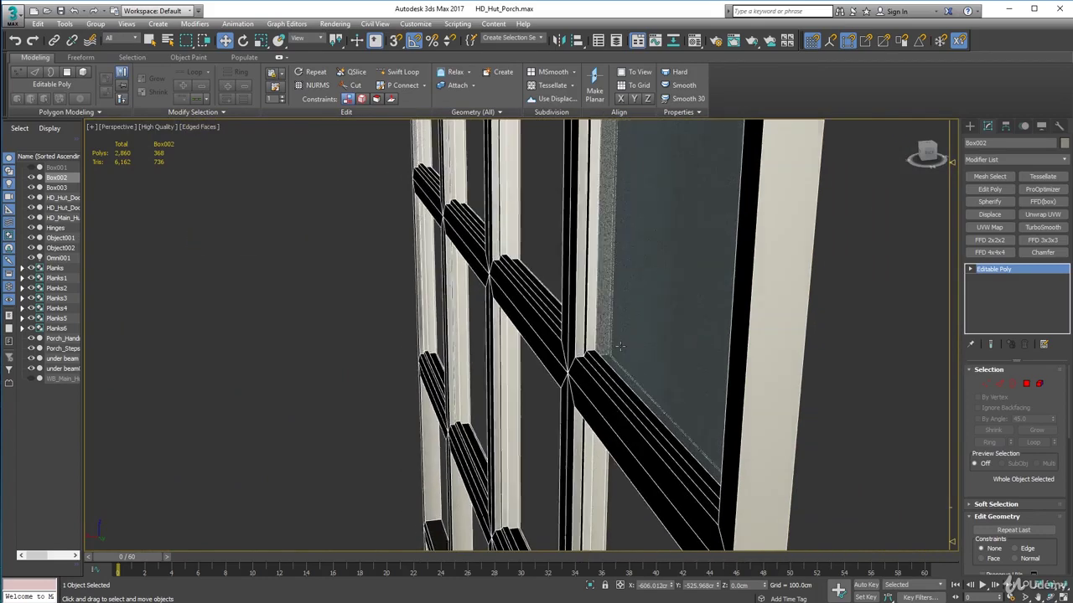
pyautogui.keyDown('alt'); pyautogui.moveTo(584, 294); pyautogui.dragTo(615, 372, button='middle'); pyautogui.keyUp('alt')
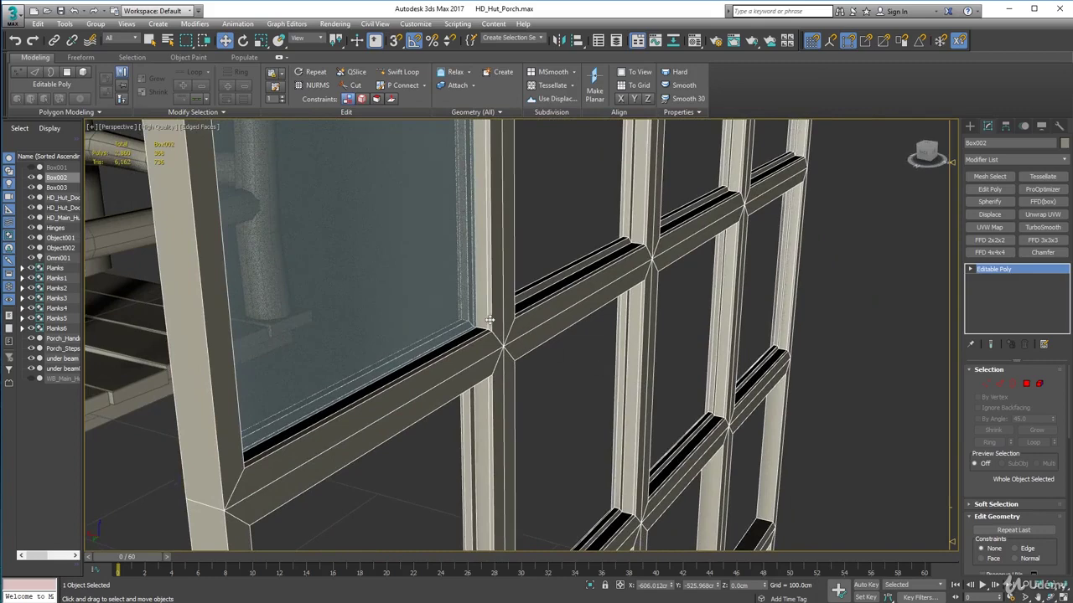
pyautogui.keyDown('alt'); pyautogui.moveTo(476, 321); pyautogui.dragTo(554, 332, button='middle'); pyautogui.keyUp('alt')
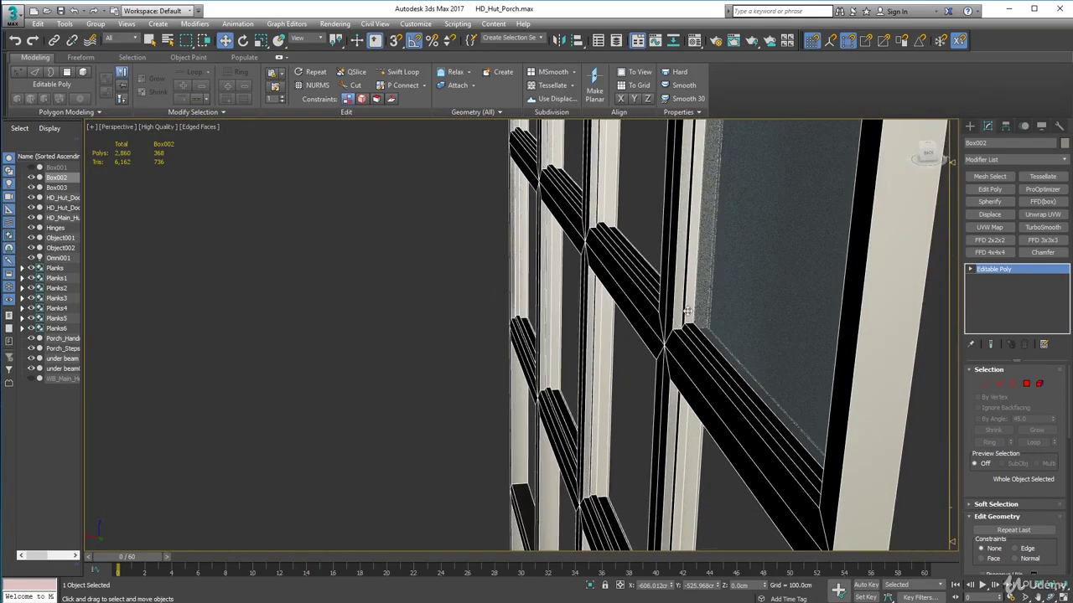
# - In edge sub-object mode, select the short ledge edge at the upper inner corner of each of the four top-row window openings
pyautogui.press('2')
pyautogui.keyDown('alt'); pyautogui.moveTo(690, 360); pyautogui.dragTo(647, 266, button='middle'); pyautogui.keyUp('alt')
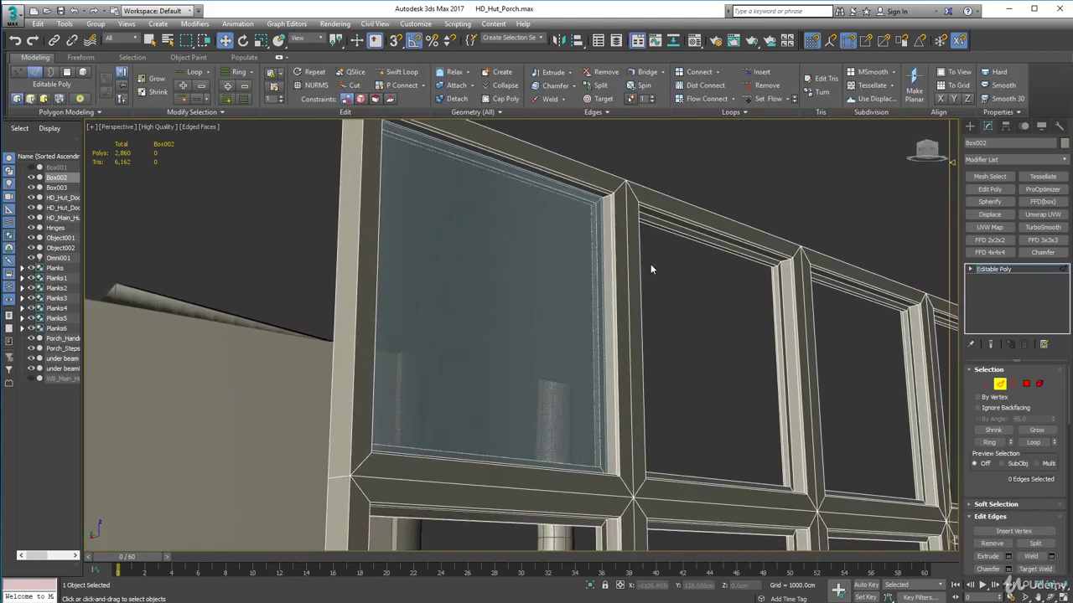
pyautogui.click(607, 201)
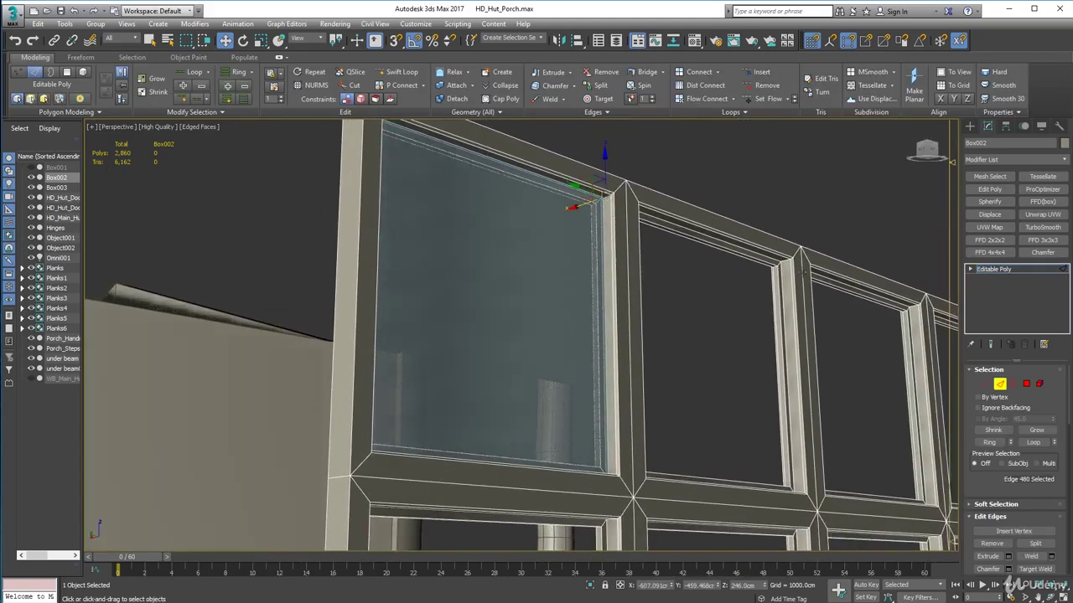
pyautogui.keyDown('ctrl'); pyautogui.click(786, 263); pyautogui.keyUp('ctrl')
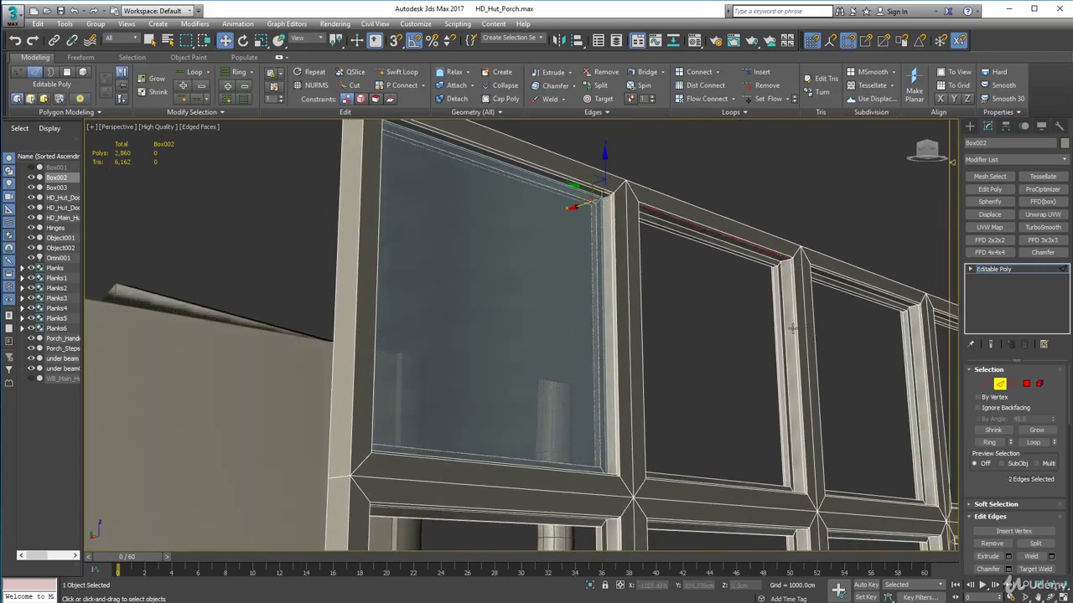
pyautogui.hotkey('ctrl', 'z')
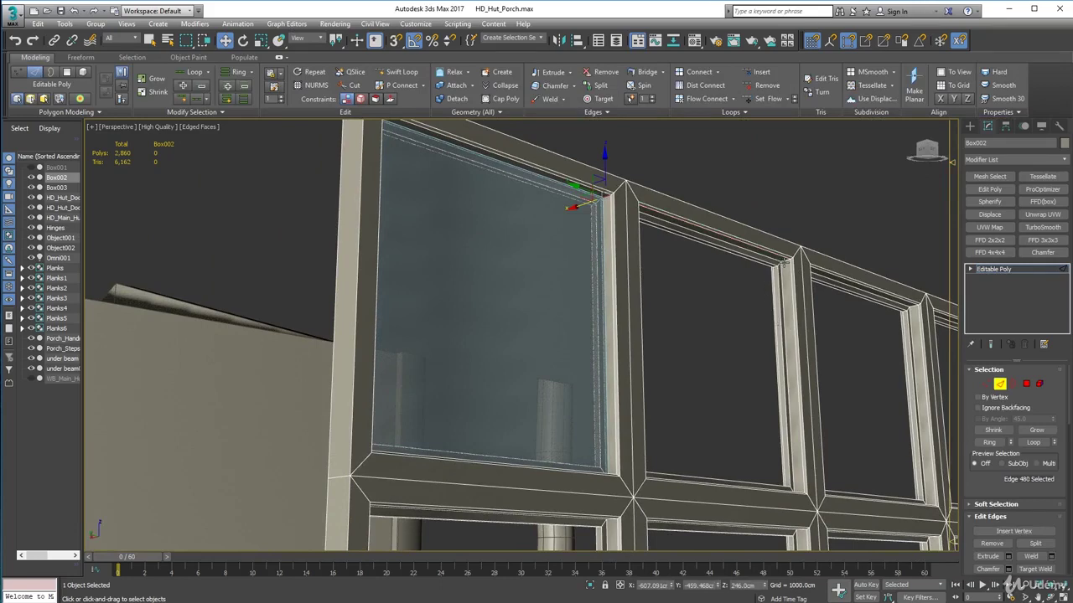
pyautogui.keyDown('ctrl'); pyautogui.click(783, 264); pyautogui.keyUp('ctrl')
pyautogui.moveTo(838, 335); pyautogui.dragTo(651, 321, button='middle')
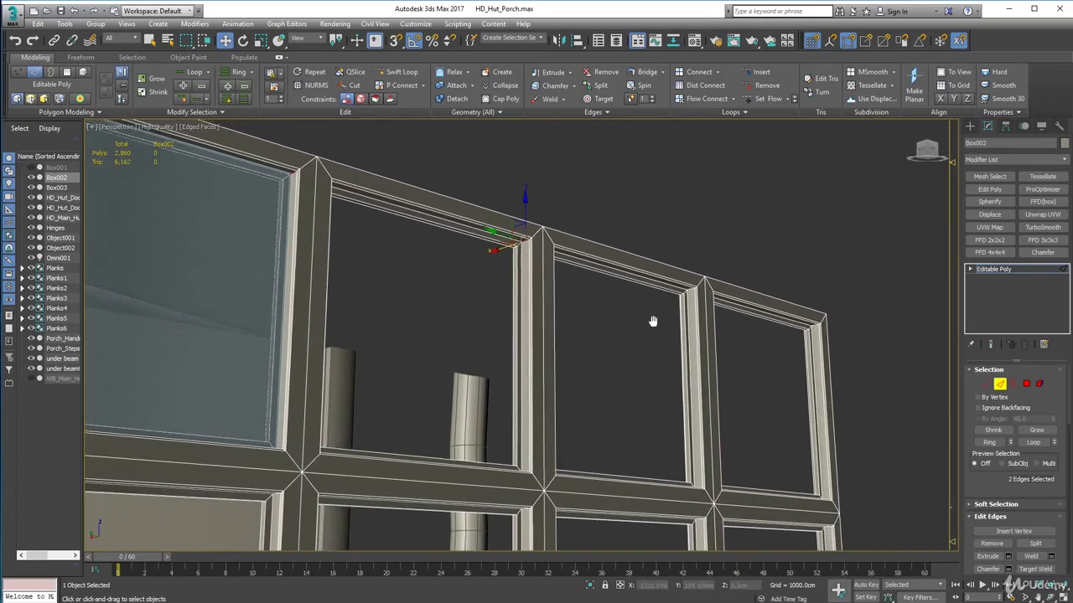
pyautogui.scroll(3, 713, 296)
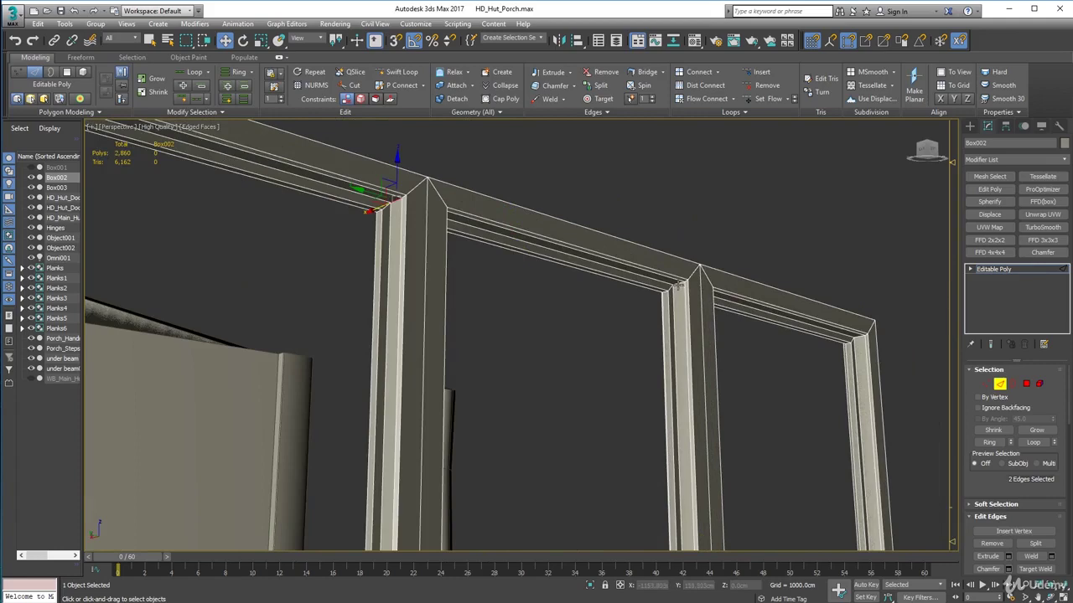
pyautogui.keyDown('ctrl'); pyautogui.click(677, 285); pyautogui.keyUp('ctrl')
pyautogui.keyDown('ctrl'); pyautogui.click(859, 339); pyautogui.keyUp('ctrl')
# - Add the matching short inner-corner ledge edges of the four second-row window openings to the selection
pyautogui.moveTo(751, 451); pyautogui.dragTo(701, 235, button='middle')
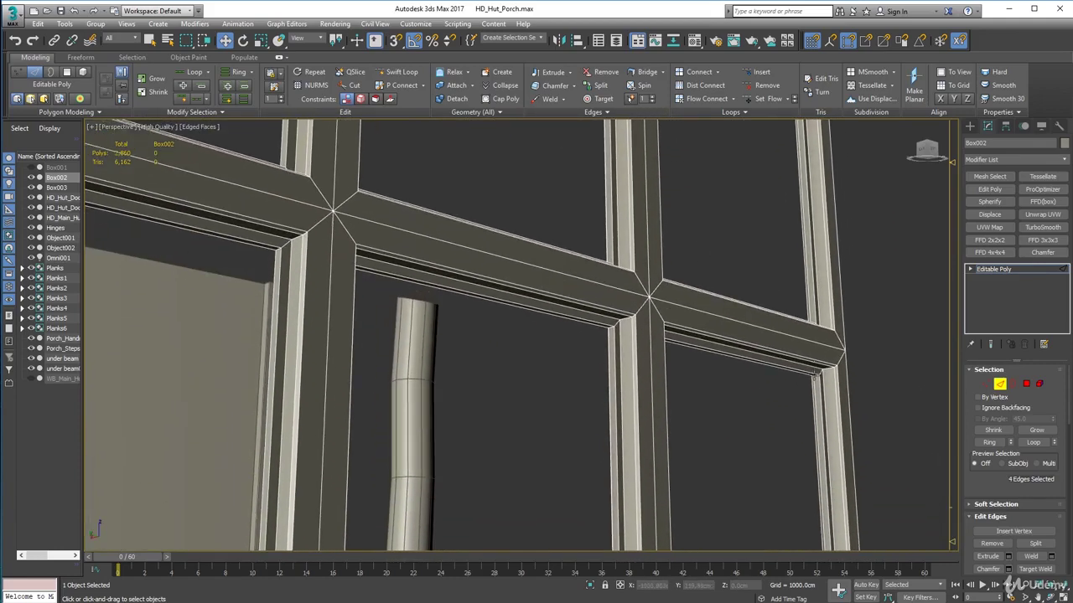
pyautogui.keyDown('ctrl'); pyautogui.click(825, 368); pyautogui.keyUp('ctrl')
pyautogui.keyDown('alt'); pyautogui.click(824, 373); pyautogui.keyUp('alt')
pyautogui.keyDown('ctrl'); pyautogui.click(826, 370); pyautogui.keyUp('ctrl')
pyautogui.keyDown('ctrl'); pyautogui.click(617, 328); pyautogui.keyUp('ctrl')
pyautogui.keyDown('ctrl'); pyautogui.click(625, 325); pyautogui.keyUp('ctrl')
pyautogui.scroll(3, 416, 399)
pyautogui.moveTo(417, 400); pyautogui.dragTo(548, 390, button='middle')
pyautogui.scroll(-4, 548, 390)
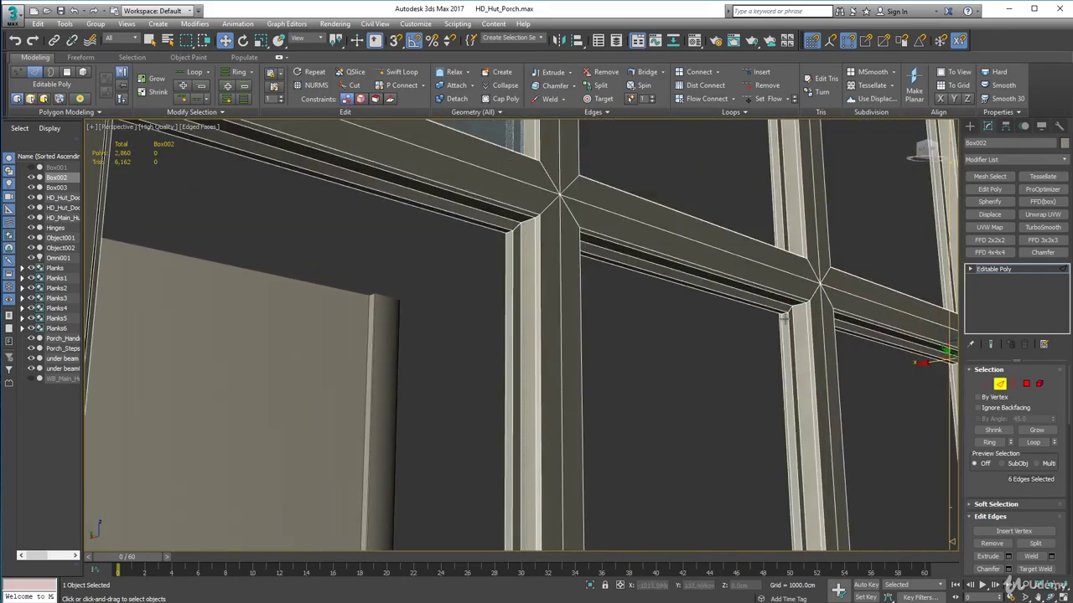
pyautogui.keyDown('ctrl'); pyautogui.click(799, 305); pyautogui.keyUp('ctrl')
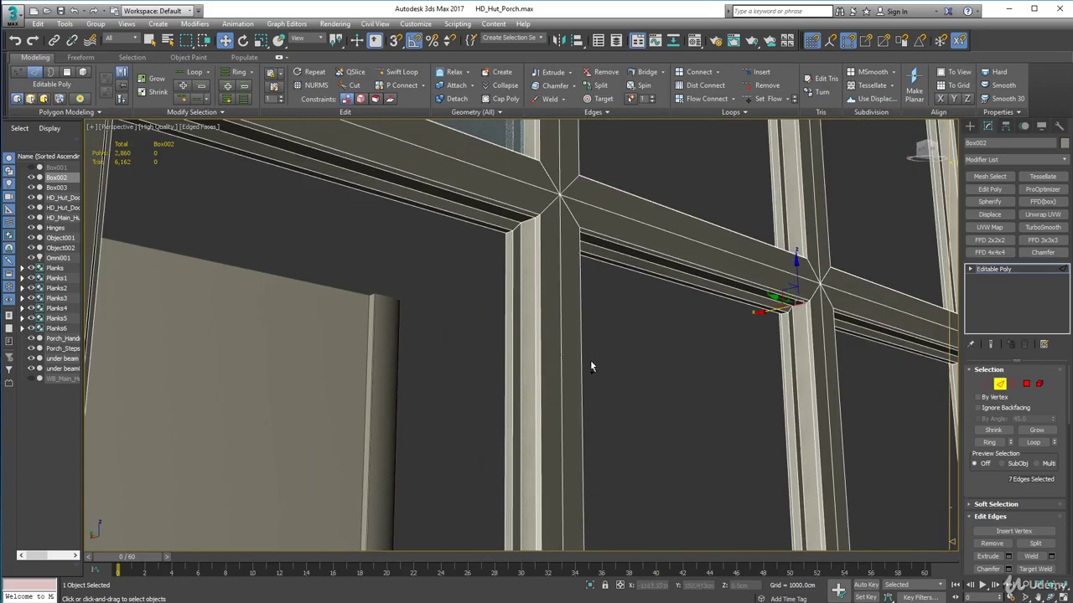
pyautogui.keyDown('ctrl'); pyautogui.click(527, 219); pyautogui.keyUp('ctrl')
pyautogui.moveTo(510, 307); pyautogui.dragTo(639, 335, button='middle')
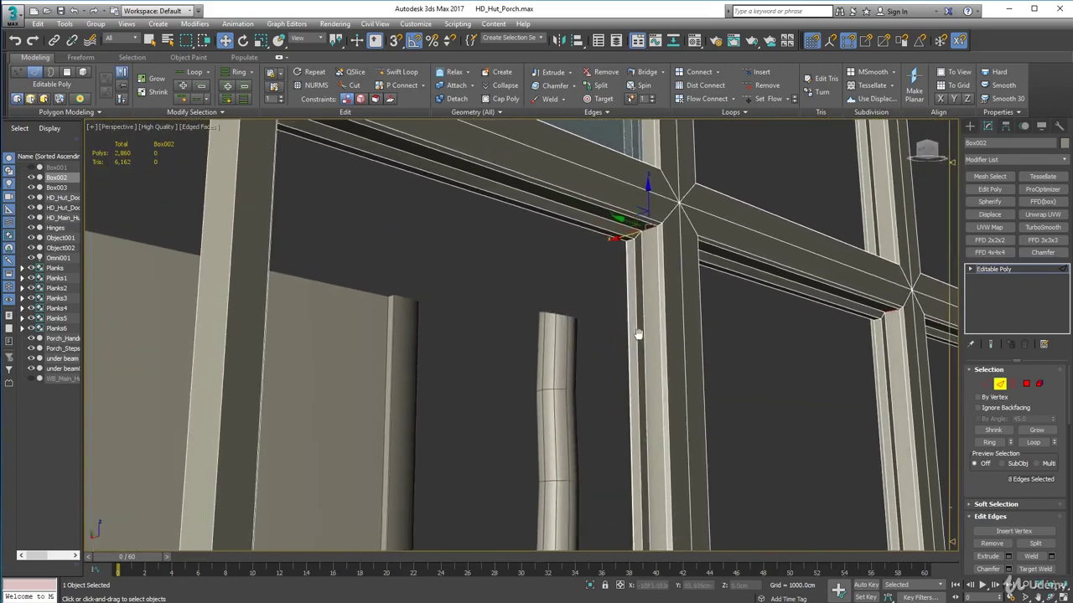
# - Expand the corner-edge selection to full rings around the eight openings and connect them with two segments
pyautogui.scroll(-3, 641, 337)
pyautogui.keyDown('alt'); pyautogui.moveTo(699, 375); pyautogui.dragTo(777, 312, button='middle'); pyautogui.keyUp('alt')
pyautogui.click(913, 378)
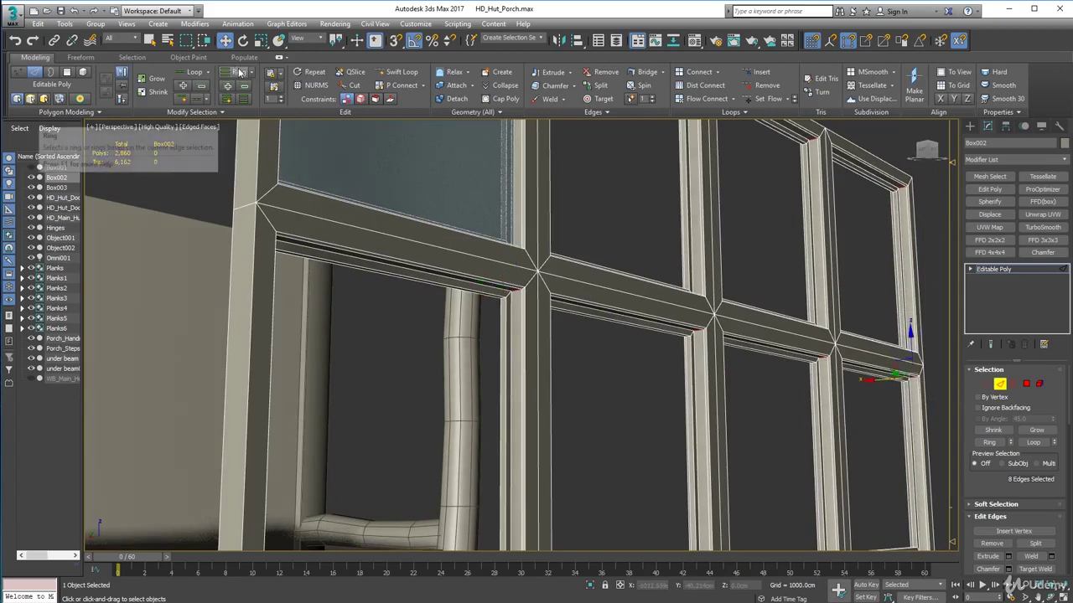
pyautogui.click(241, 73)
pyautogui.keyDown('alt'); pyautogui.moveTo(470, 207); pyautogui.dragTo(761, 319, button='middle'); pyautogui.keyUp('alt')
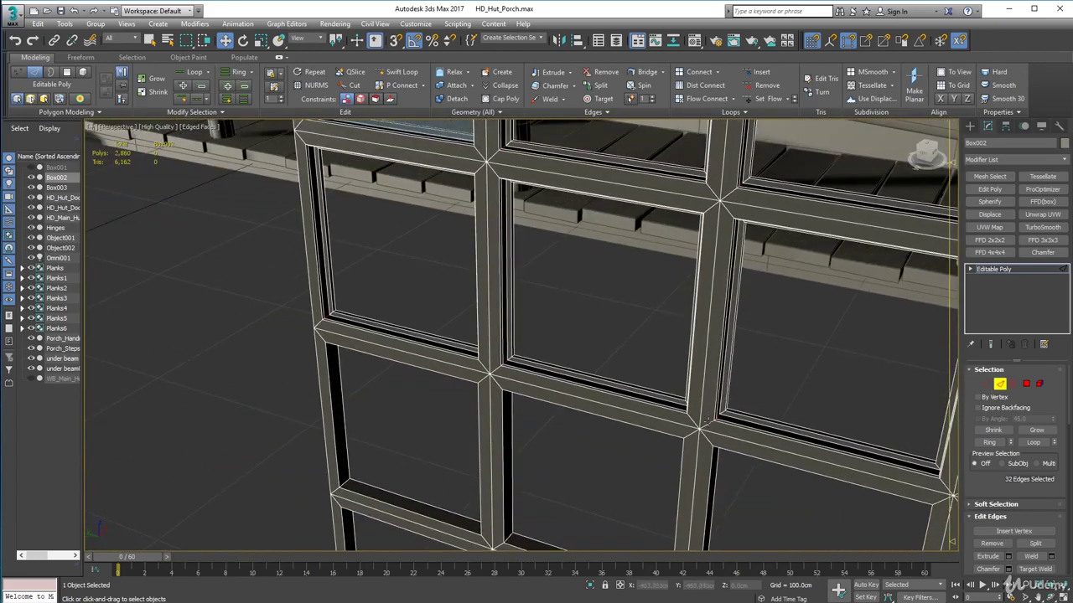
pyautogui.keyDown('alt'); pyautogui.moveTo(344, 328); pyautogui.dragTo(476, 283, button='middle'); pyautogui.keyUp('alt')
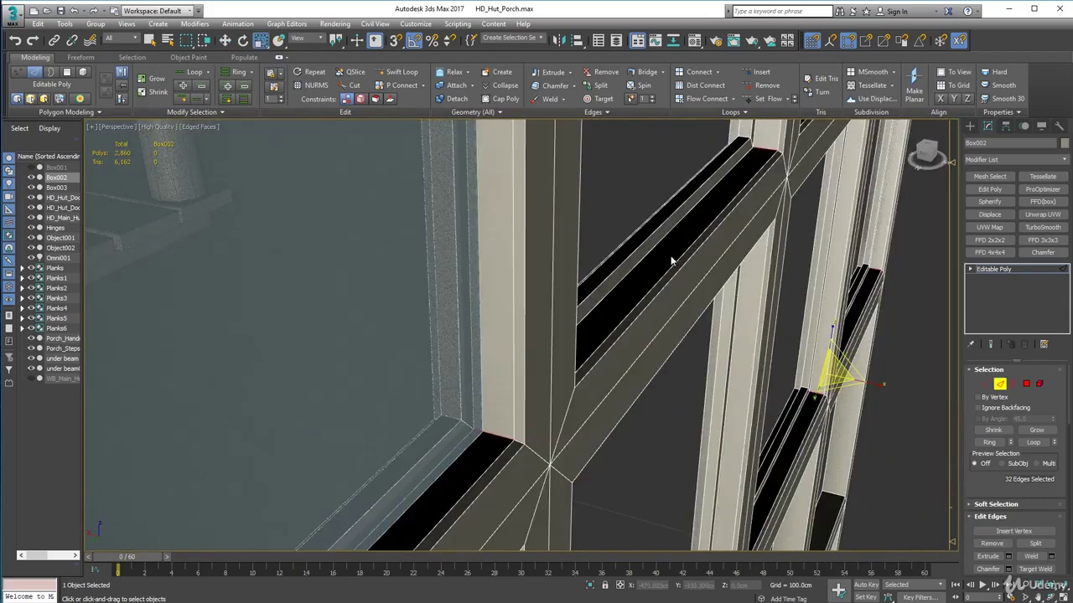
pyautogui.click(767, 150)
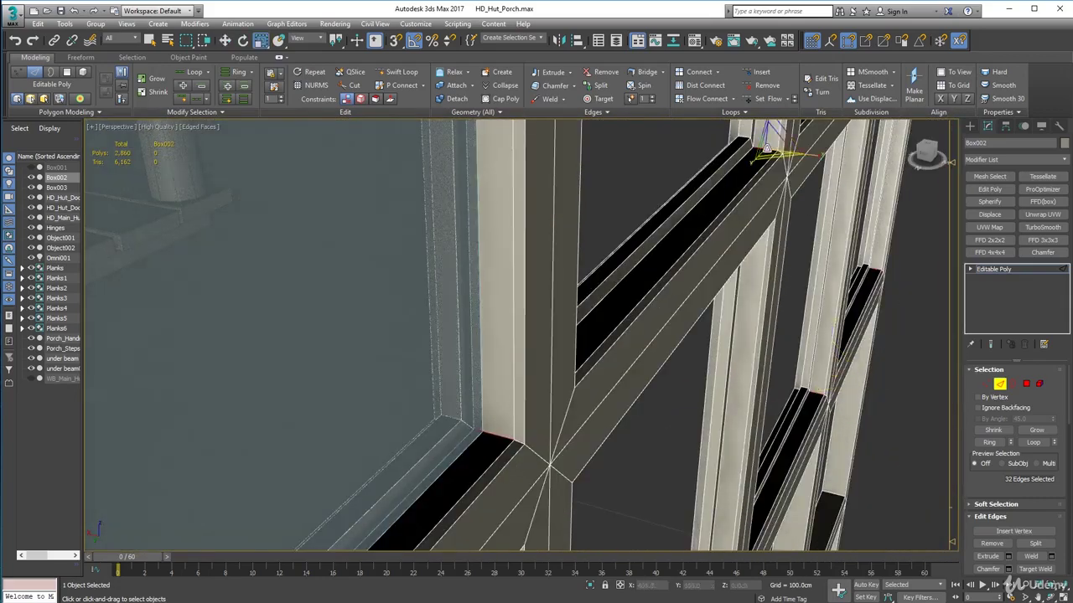
pyautogui.click(695, 73)
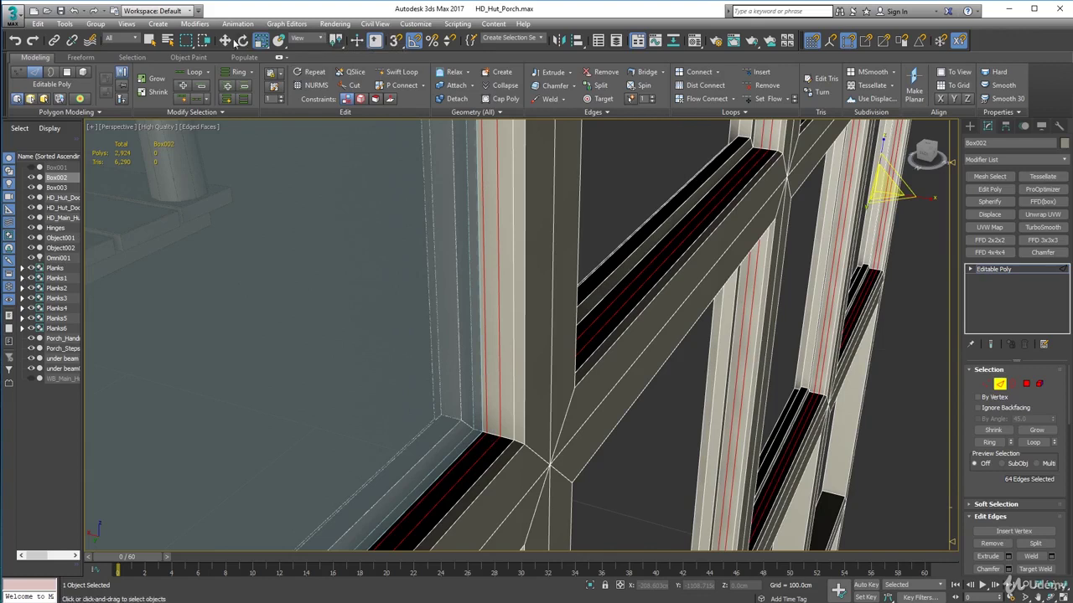
# - Move the new edge loops along the ledge depth, using vertex snapping to align them with the corner of the glass pane's edge
pyautogui.click(224, 41)
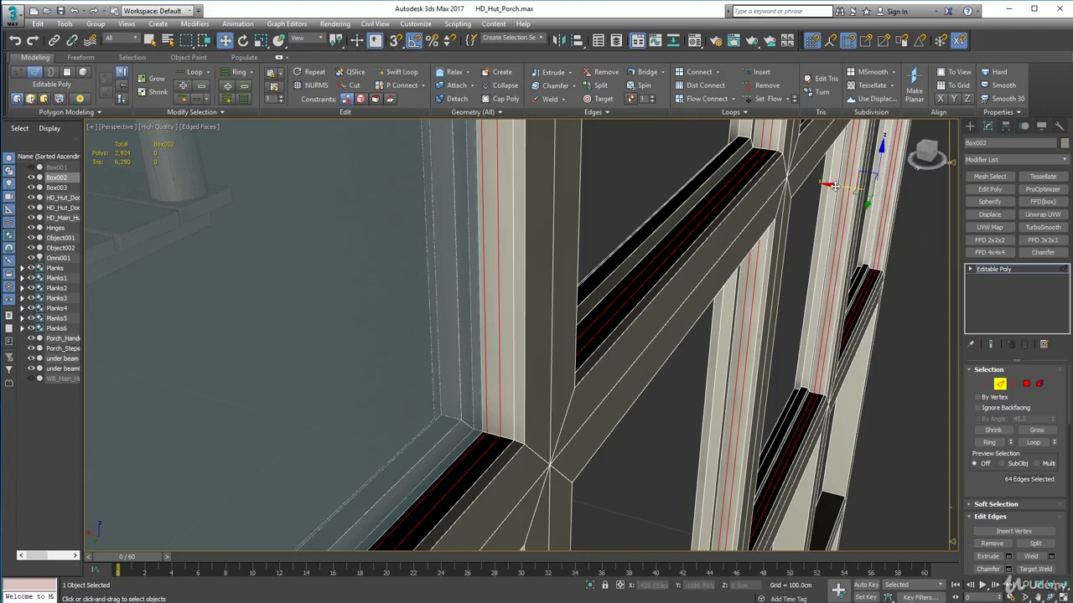
pyautogui.moveTo(833, 184); pyautogui.dragTo(839, 183)
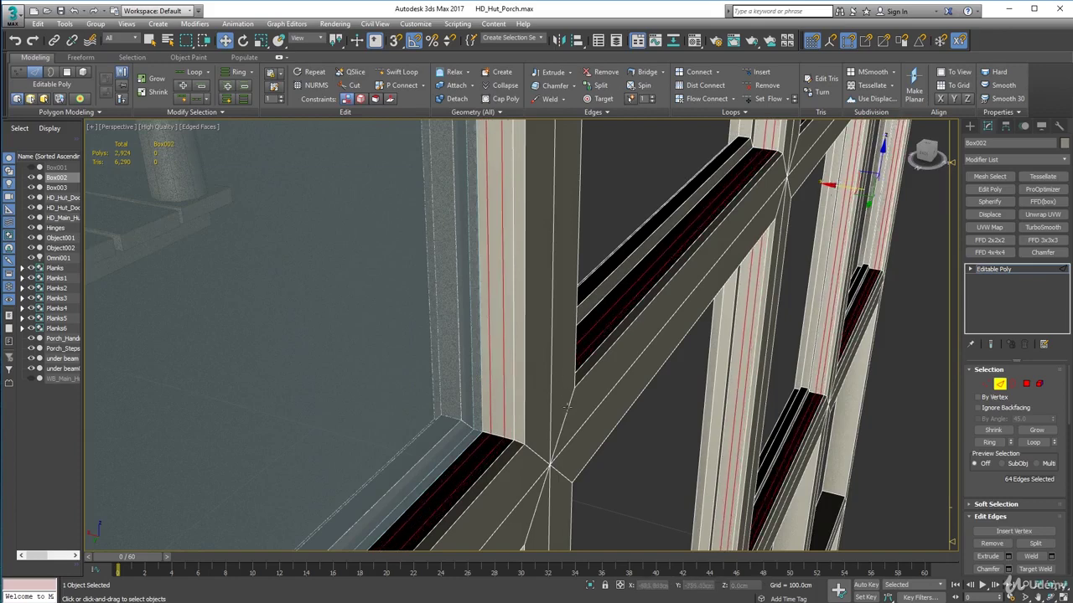
pyautogui.press('s')
pyautogui.scroll(3, 492, 447)
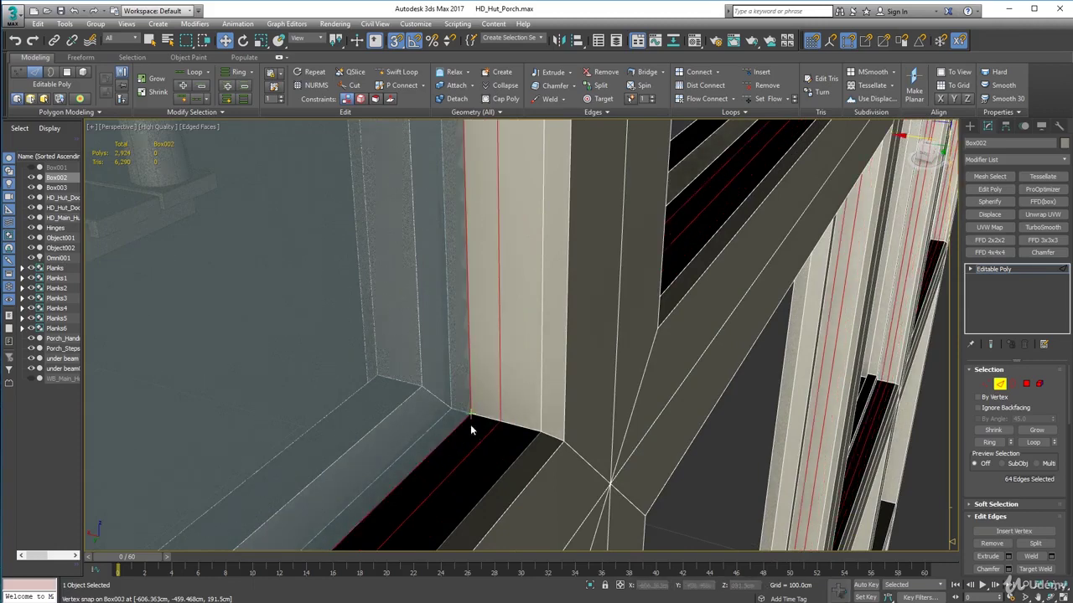
pyautogui.scroll(-2, 470, 426)
pyautogui.scroll(-2, 470, 427)
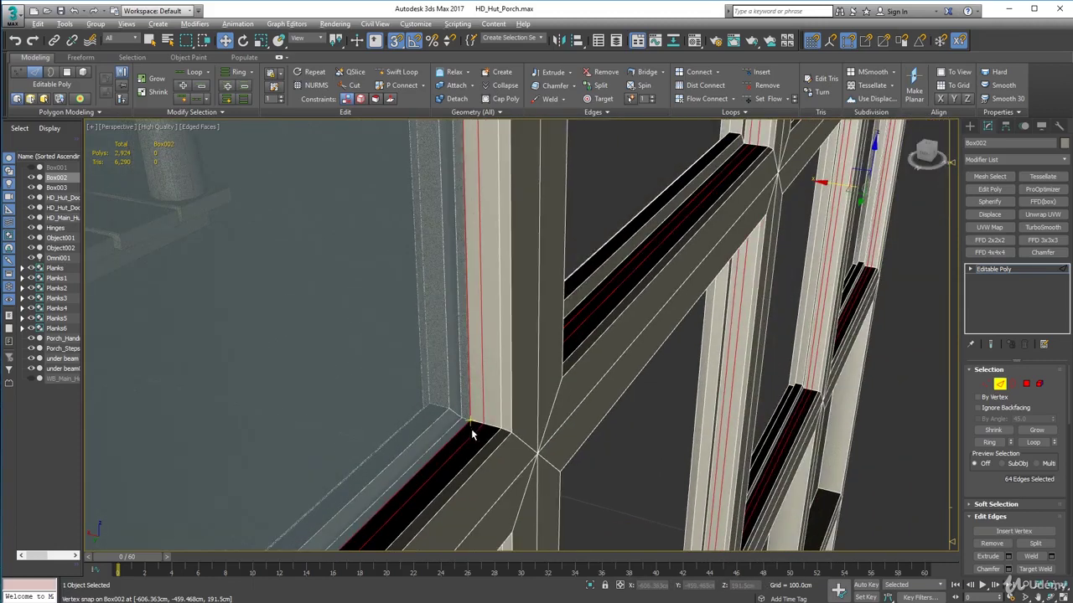
pyautogui.scroll(2, 478, 433)
pyautogui.moveTo(478, 433); pyautogui.dragTo(517, 297, button='middle')
pyautogui.scroll(-1, 516, 298)
pyautogui.scroll(-2, 563, 339)
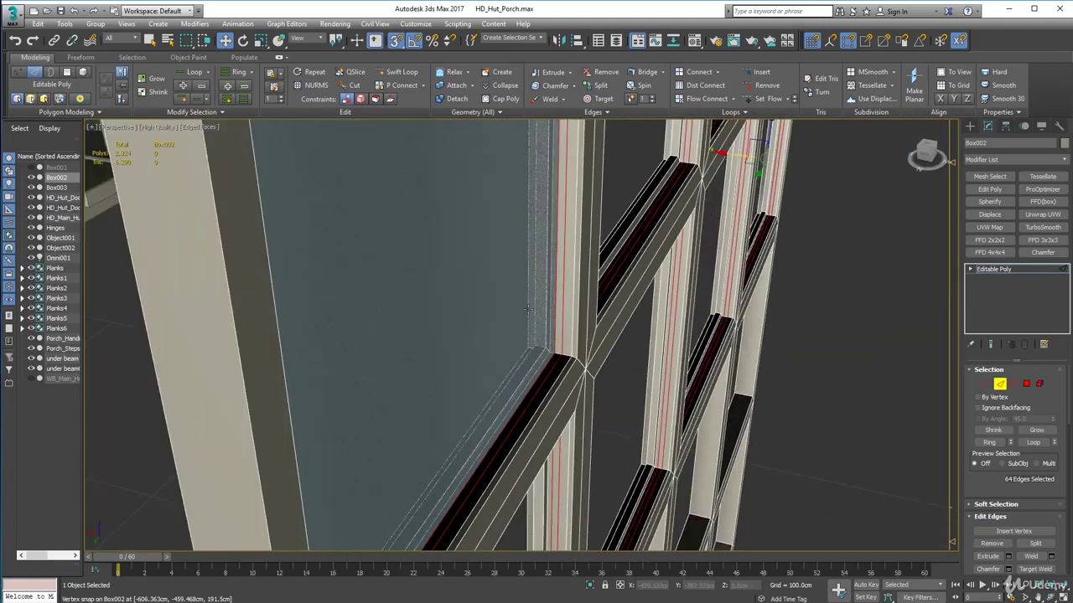
pyautogui.moveTo(563, 339)
pyautogui.keyDown('alt'); pyautogui.mouseDown(button='middle')
pyautogui.moveTo(553, 337)
pyautogui.moveTo(573, 352)
pyautogui.mouseUp(button='middle'); pyautogui.keyUp('alt')
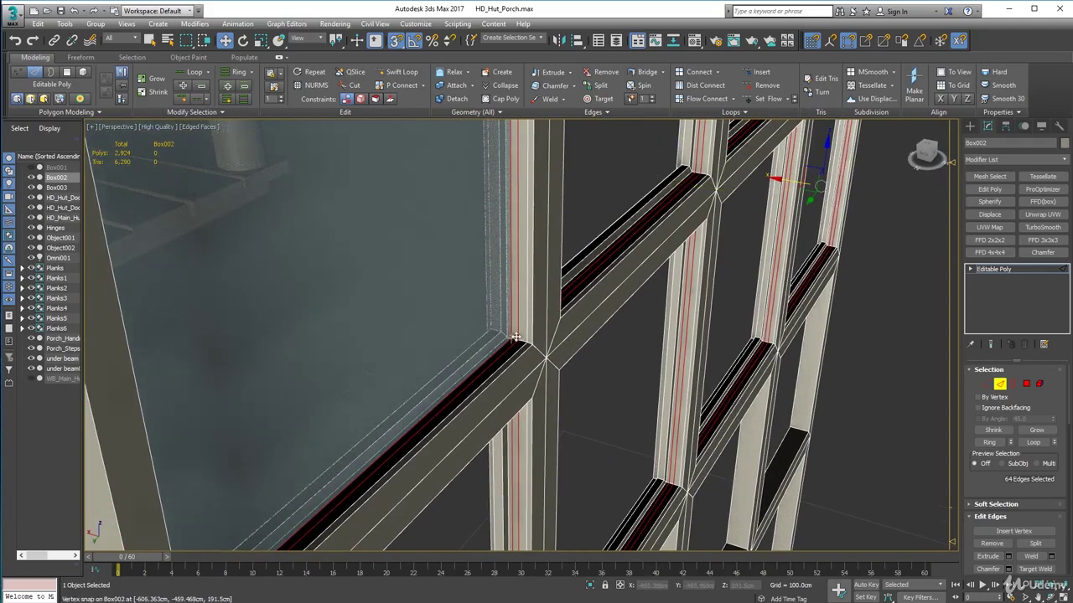
# - Clear the selection and select only the new edge loop farther from the glass in the first two top-row openings
pyautogui.click(543, 289)
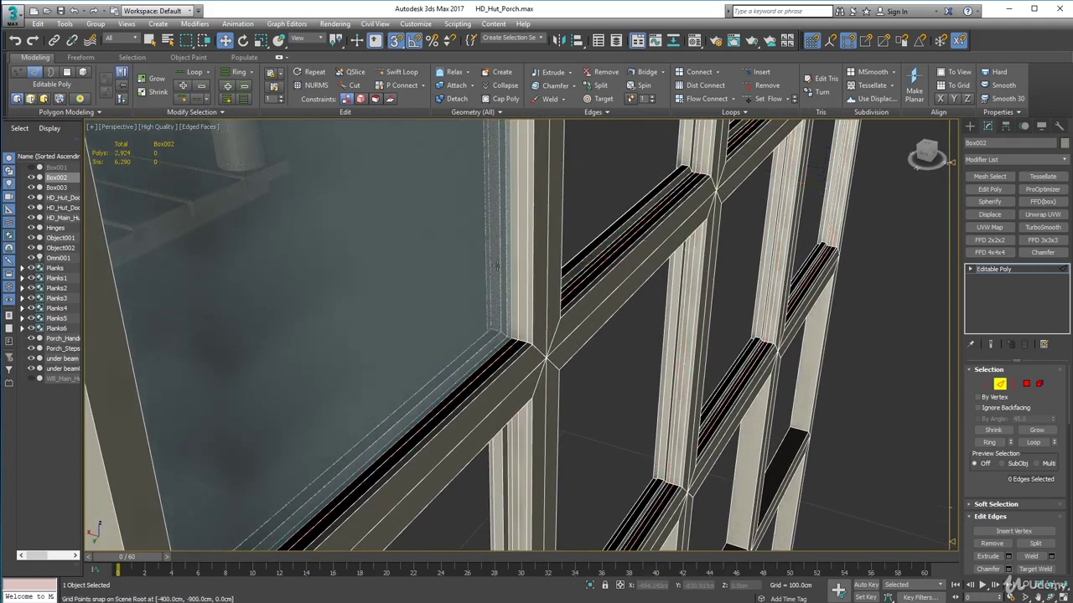
pyautogui.doubleClick(517, 334)
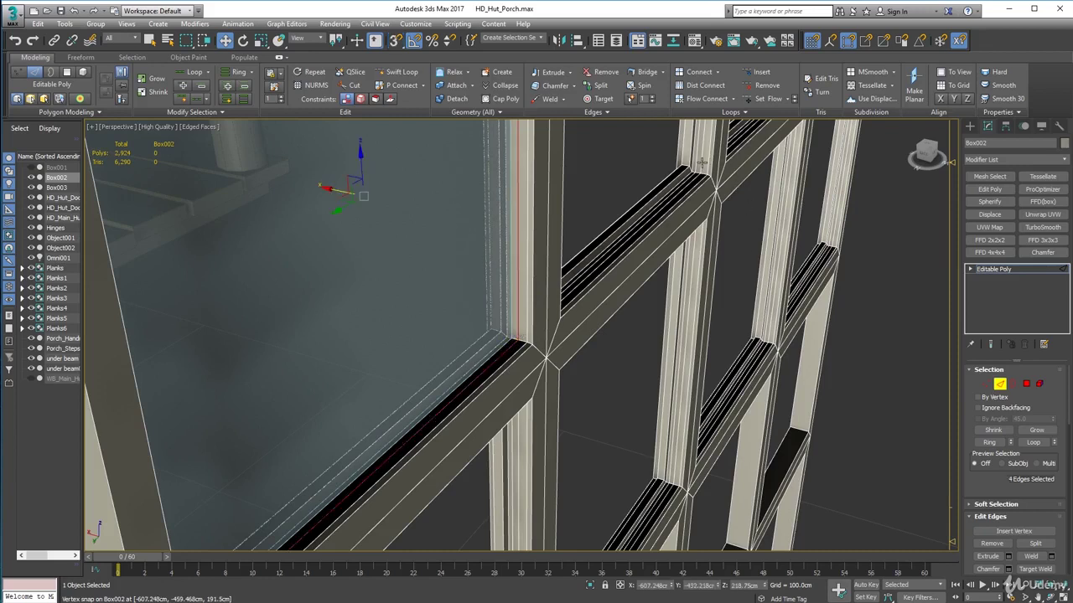
pyautogui.scroll(3, 707, 165)
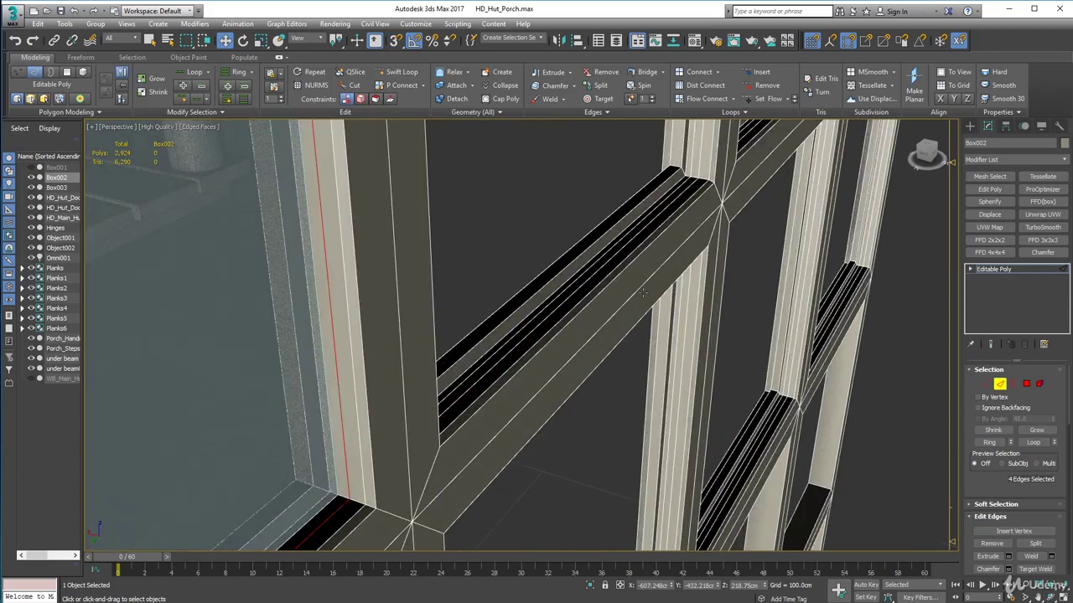
pyautogui.keyDown('ctrl'); pyautogui.doubleClick(592, 273); pyautogui.keyUp('ctrl')
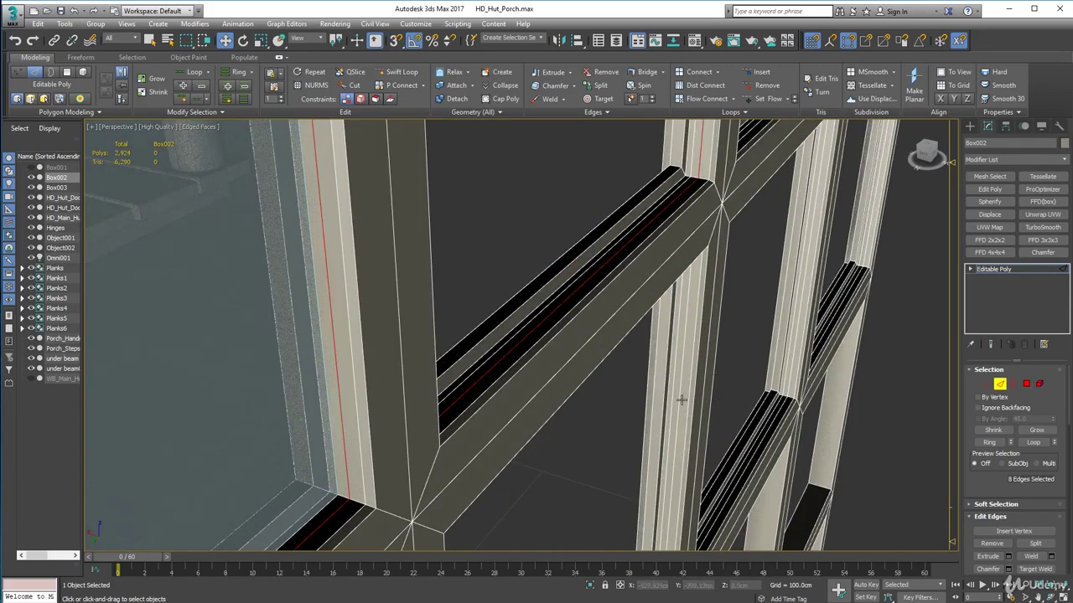
pyautogui.keyDown('alt'); pyautogui.moveTo(677, 403); pyautogui.dragTo(673, 244, button='middle'); pyautogui.keyUp('alt')
pyautogui.scroll(-5, 673, 249)
pyautogui.keyDown('alt'); pyautogui.moveTo(720, 220); pyautogui.dragTo(652, 438, button='middle'); pyautogui.keyUp('alt')
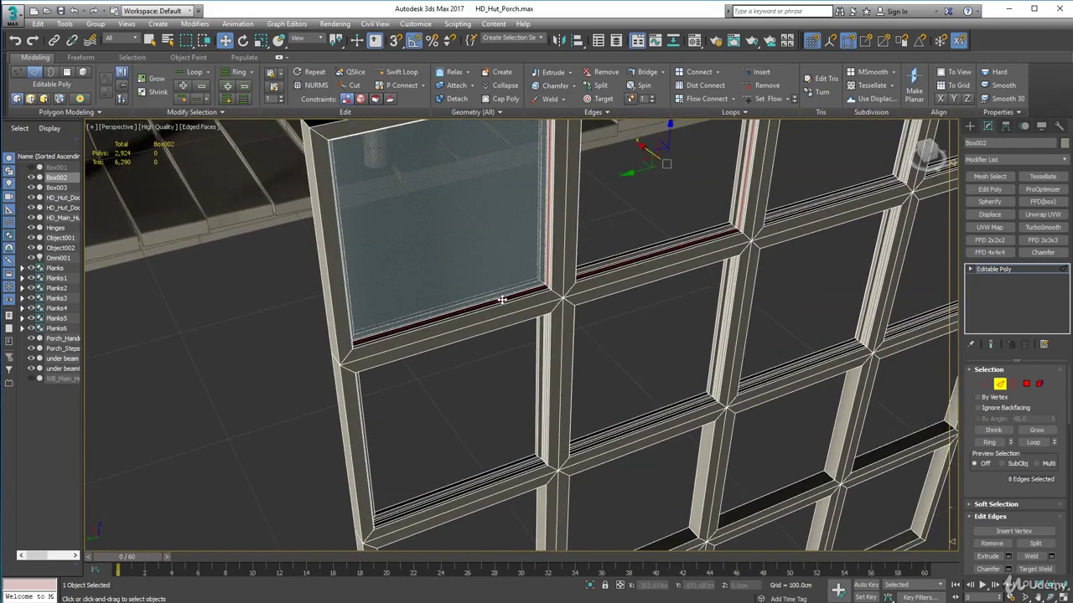
# - Add the corresponding edge loops of all four second-row openings to the selection
pyautogui.scroll(3, 503, 301)
pyautogui.moveTo(503, 301); pyautogui.dragTo(508, 147, button='middle')
pyautogui.keyDown('ctrl'); pyautogui.doubleClick(503, 435); pyautogui.keyUp('ctrl')
pyautogui.keyDown('ctrl'); pyautogui.doubleClick(671, 384); pyautogui.keyUp('ctrl')
pyautogui.moveTo(670, 385); pyautogui.dragTo(270, 528, button='middle')
pyautogui.keyDown('ctrl'); pyautogui.doubleClick(603, 401); pyautogui.keyUp('ctrl')
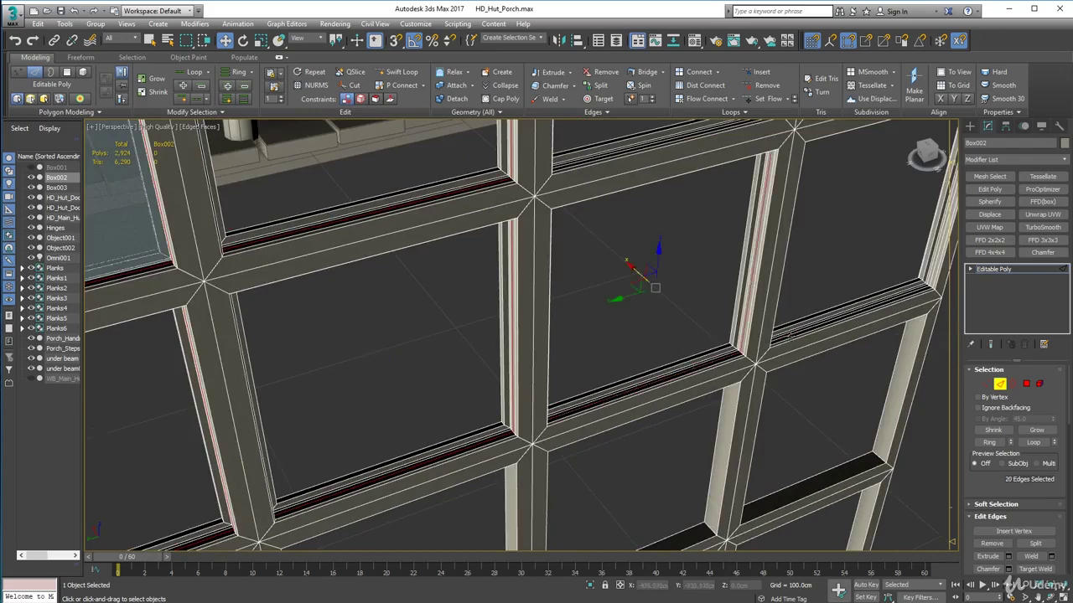
pyautogui.keyDown('ctrl'); pyautogui.doubleClick(790, 336); pyautogui.keyUp('ctrl')
# - Add the corresponding edge loops of the remaining two top-row openings to the selection
pyautogui.scroll(3, 790, 335)
pyautogui.moveTo(771, 289); pyautogui.dragTo(698, 403, button='middle')
pyautogui.keyDown('ctrl'); pyautogui.doubleClick(632, 280); pyautogui.keyUp('ctrl')
pyautogui.keyDown('ctrl'); pyautogui.doubleClick(448, 340); pyautogui.keyUp('ctrl')
pyautogui.scroll(-2, 431, 398)
pyautogui.moveTo(431, 397); pyautogui.dragTo(545, 371, button='middle')
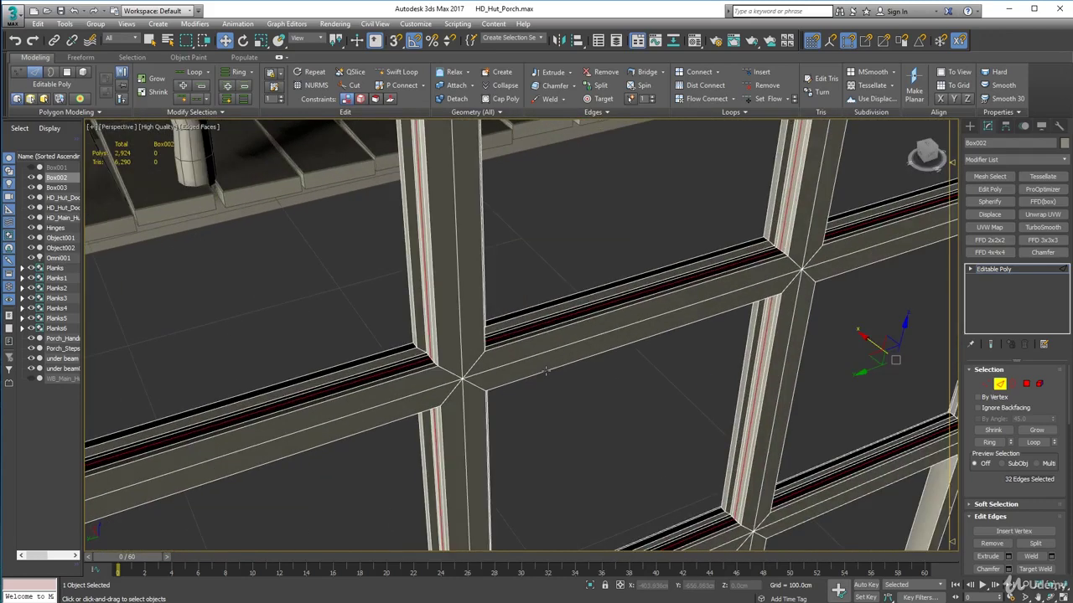
pyautogui.scroll(-2, 546, 370)
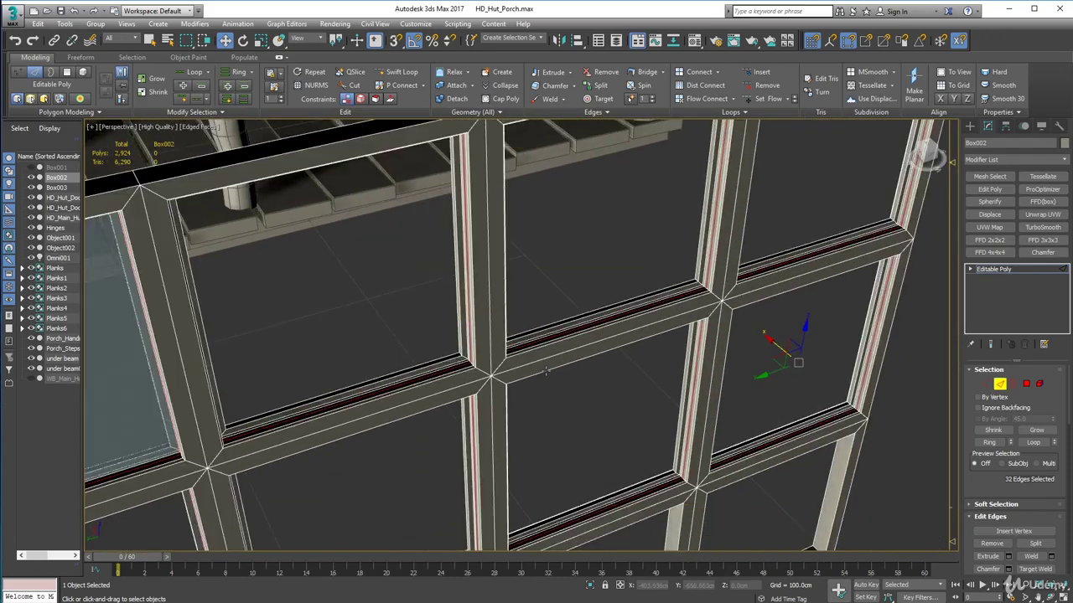
# - Move the selected edge loops slightly along the ledge depth to fine-tune their spacing from the glass pane
pyautogui.keyDown('alt'); pyautogui.moveTo(520, 353); pyautogui.dragTo(474, 401, button='middle'); pyautogui.keyUp('alt')
pyautogui.scroll(5, 635, 362)
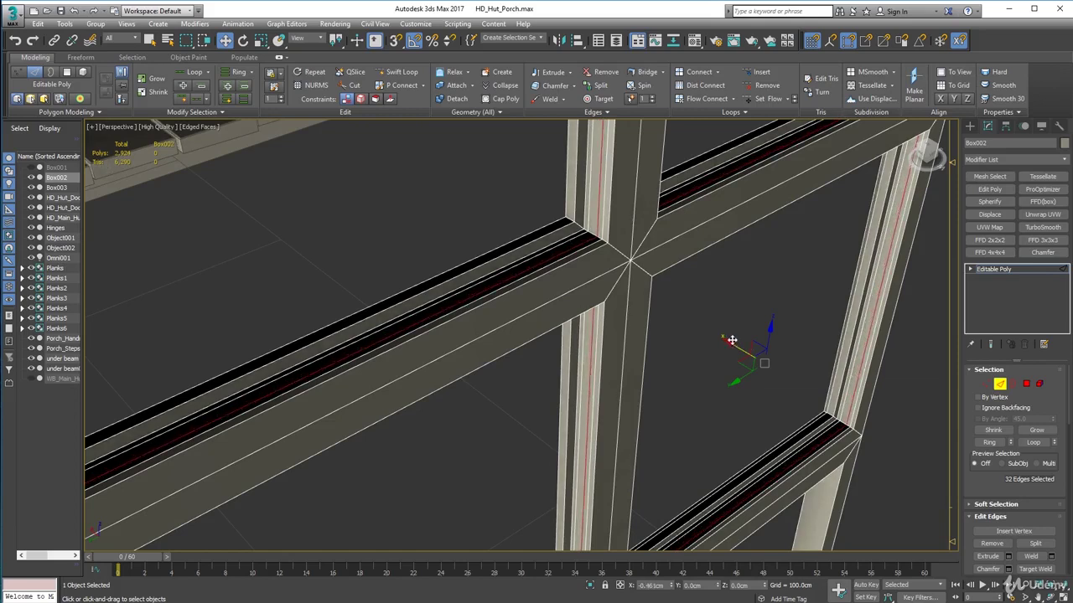
pyautogui.moveTo(732, 340); pyautogui.dragTo(734, 341)
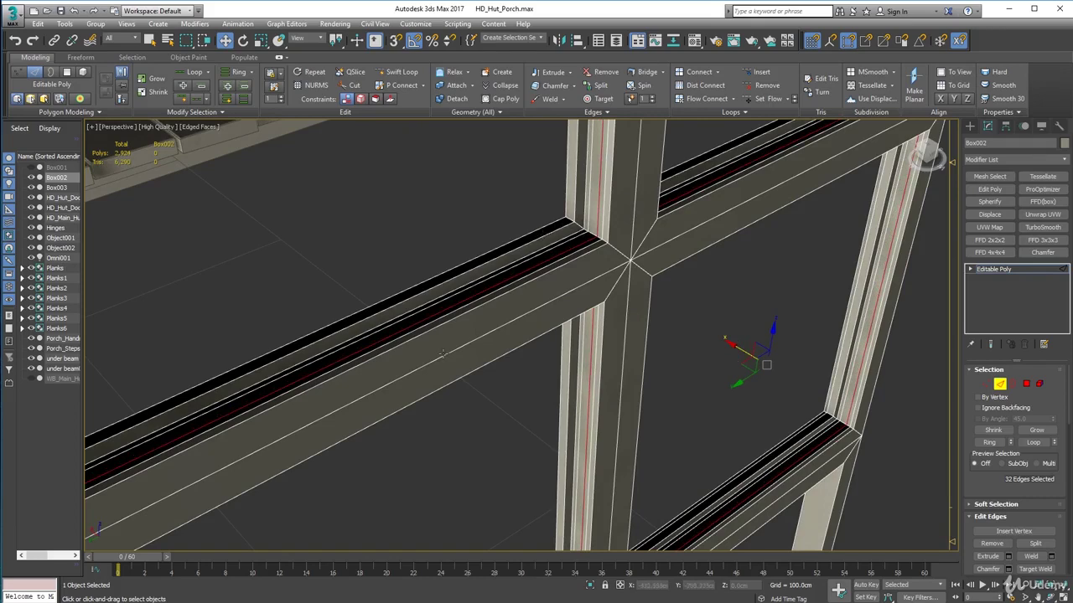
pyautogui.scroll(-1, 442, 354)
pyautogui.moveTo(330, 432); pyautogui.dragTo(720, 257, button='middle')
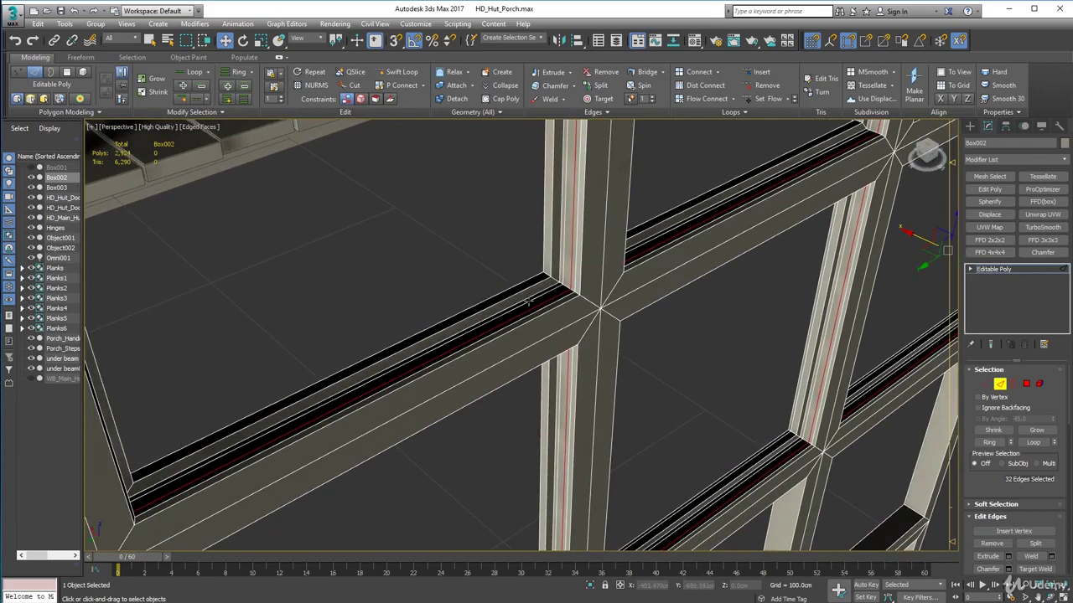
# - Switch to polygon selection and select the narrow ledge polygon loop beside the glass pane in the first top-row opening
pyautogui.click(1026, 384)
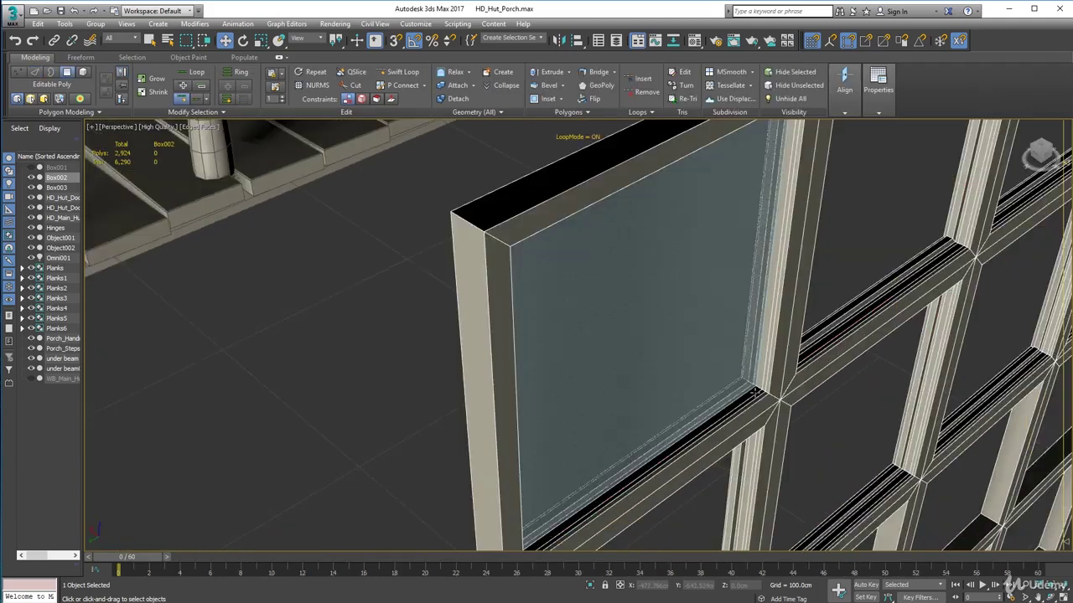
pyautogui.moveTo(754, 387); pyautogui.dragTo(609, 328, button='middle')
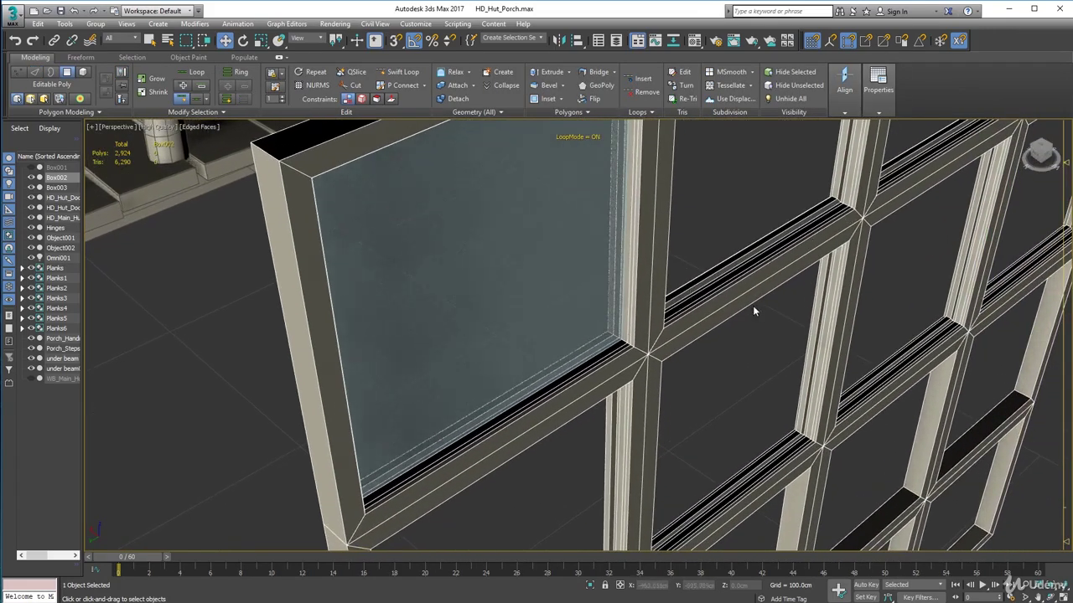
pyautogui.scroll(2, 622, 355)
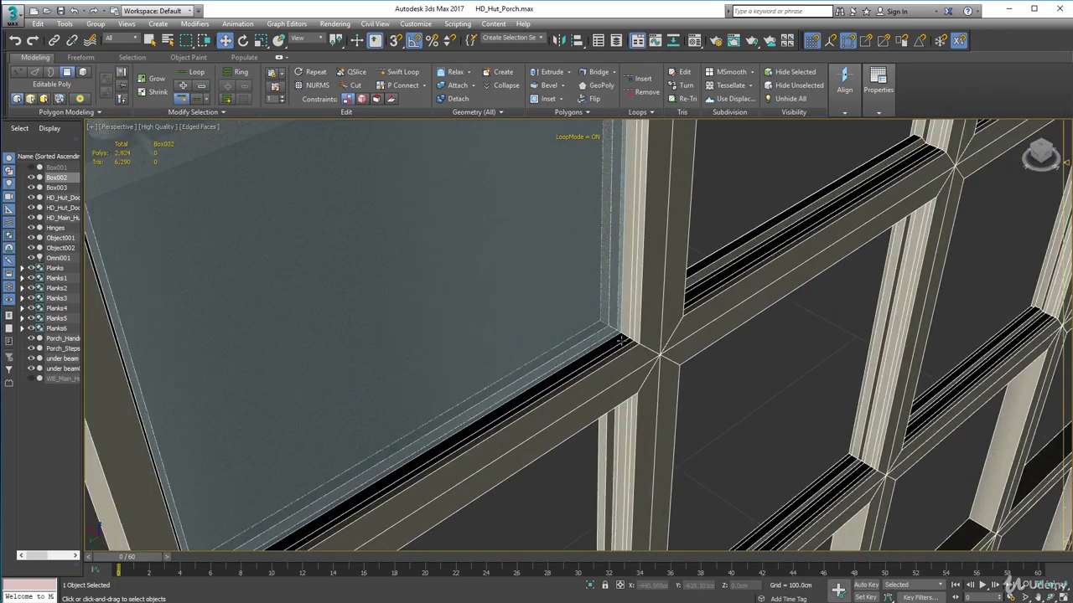
pyautogui.click(621, 341)
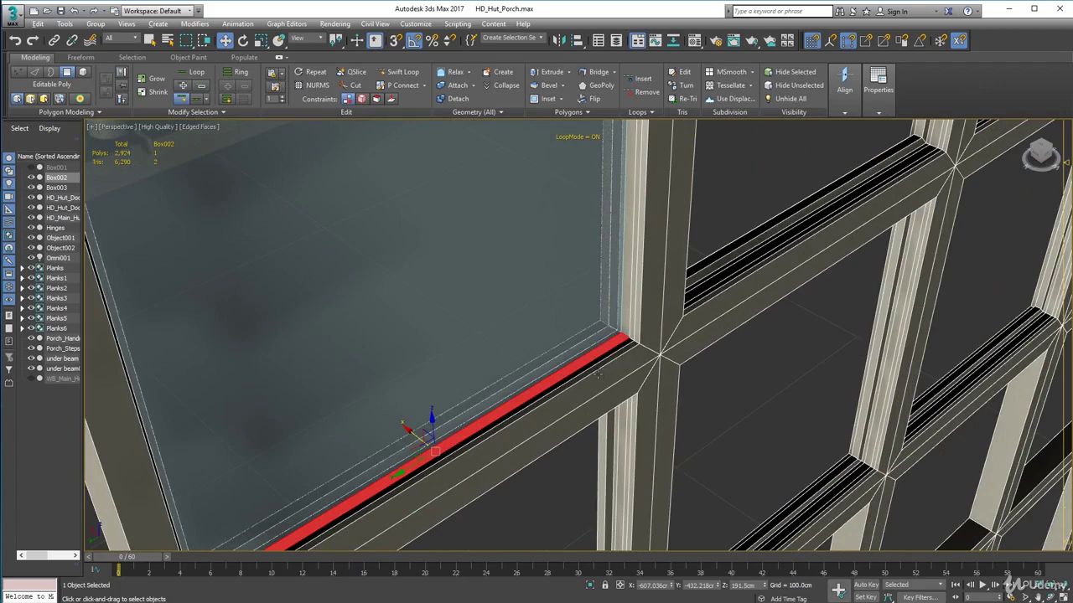
pyautogui.moveTo(599, 374)
pyautogui.keyDown('alt'); pyautogui.mouseDown(button='middle')
pyautogui.moveTo(661, 372)
pyautogui.moveTo(617, 376)
pyautogui.mouseUp(button='middle'); pyautogui.keyUp('alt')
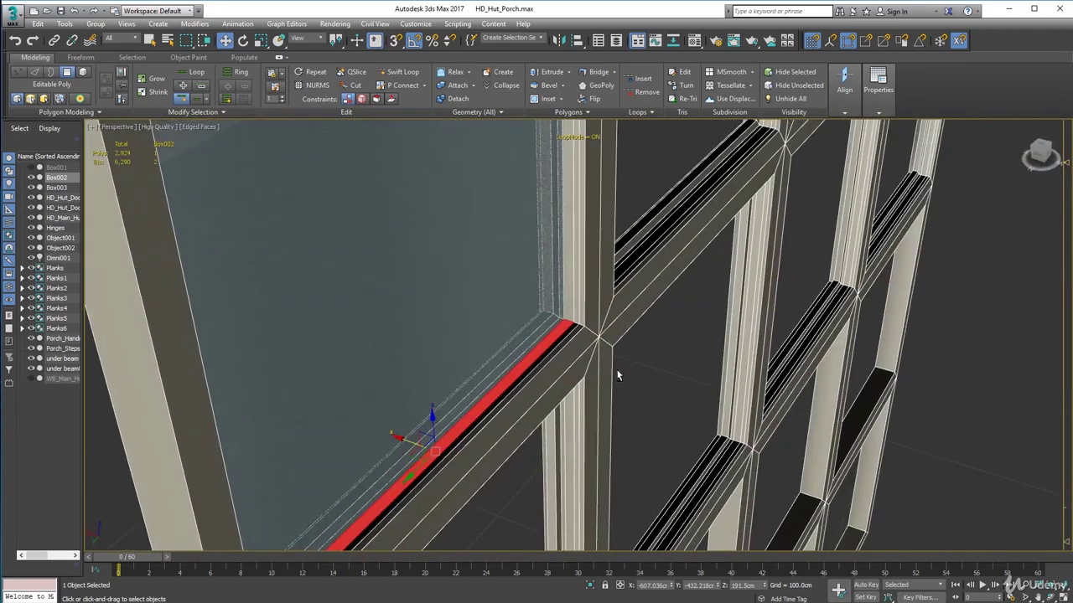
pyautogui.keyDown('shift'); pyautogui.click(569, 294); pyautogui.keyUp('shift')
pyautogui.keyDown('alt'); pyautogui.moveTo(569, 294); pyautogui.dragTo(527, 340, button='middle'); pyautogui.keyUp('alt')
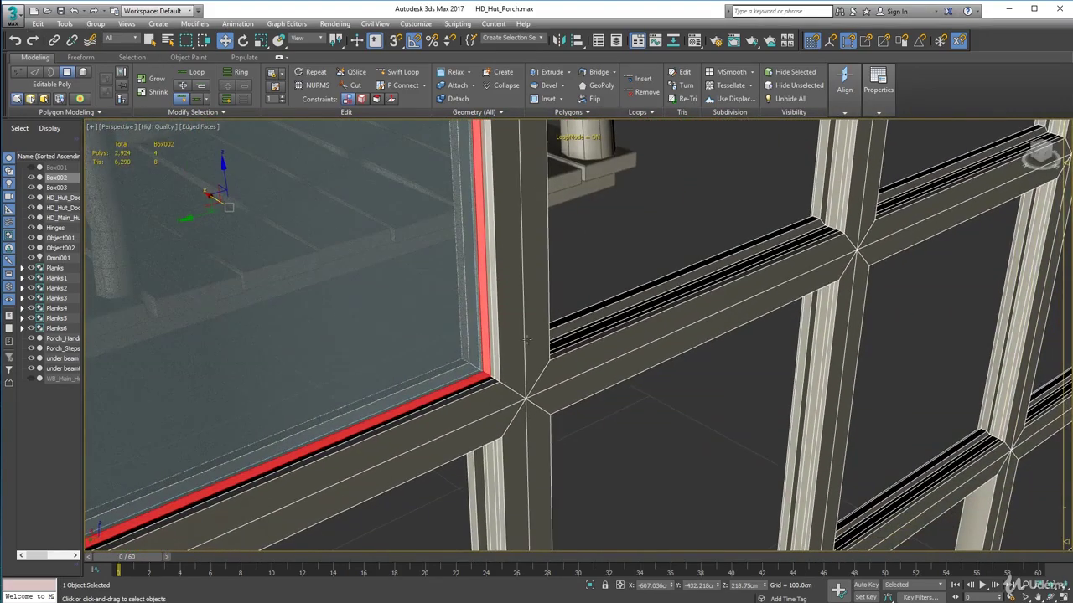
# - Add the matching ledge polygon loops of the other three top-row openings to the selection
pyautogui.keyDown('ctrl'); pyautogui.click(623, 316); pyautogui.keyUp('ctrl')
pyautogui.keyDown('alt'); pyautogui.moveTo(741, 293); pyautogui.dragTo(634, 349, button='middle'); pyautogui.keyUp('alt')
pyautogui.moveTo(499, 325); pyautogui.dragTo(783, 388, button='middle')
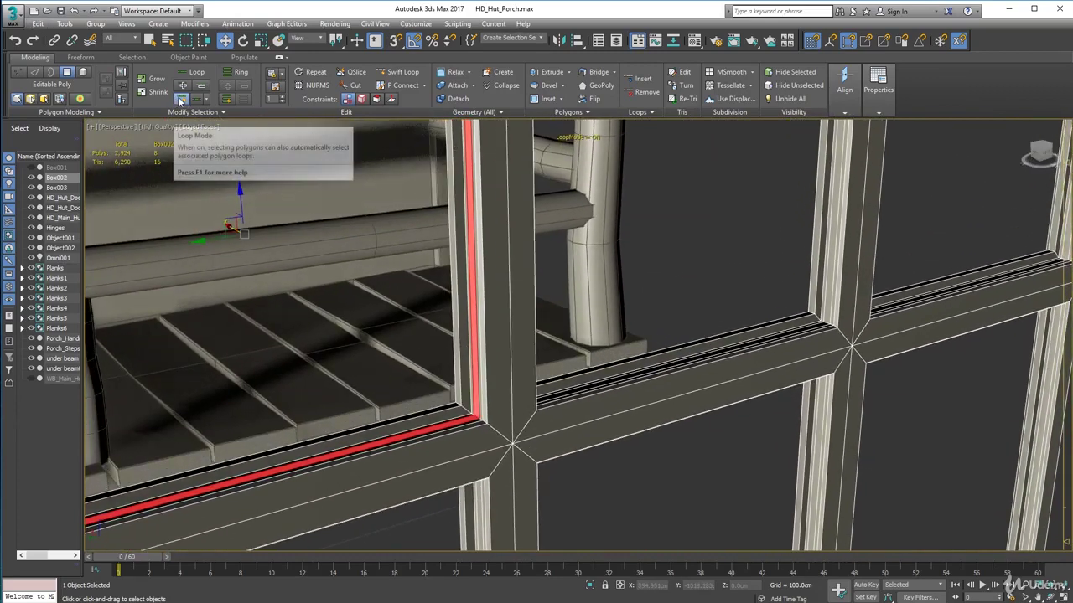
pyautogui.keyDown('alt'); pyautogui.moveTo(663, 290); pyautogui.dragTo(725, 334, button='middle'); pyautogui.keyUp('alt')
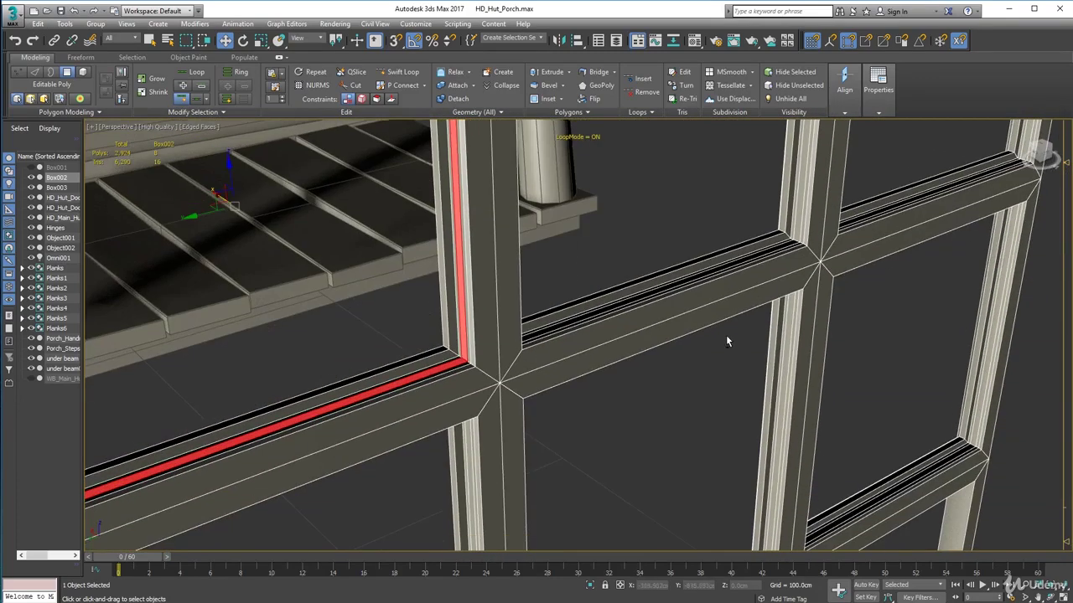
pyautogui.click(642, 297)
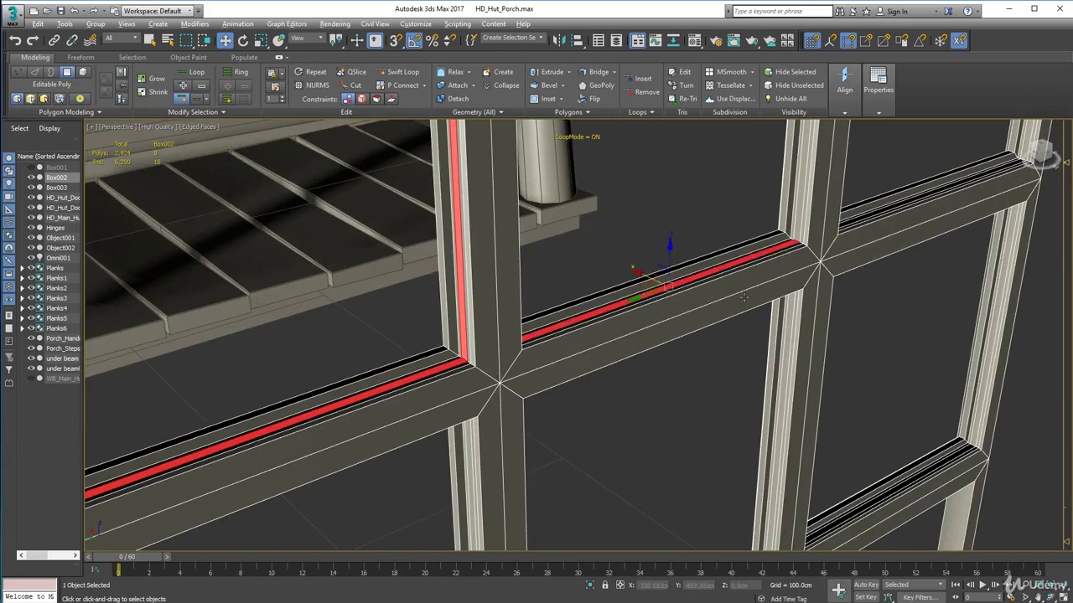
pyautogui.moveTo(744, 298)
pyautogui.keyDown('alt'); pyautogui.mouseDown(button='middle')
pyautogui.moveTo(685, 233)
pyautogui.moveTo(648, 246)
pyautogui.moveTo(746, 282)
pyautogui.mouseUp(button='middle'); pyautogui.keyUp('alt')
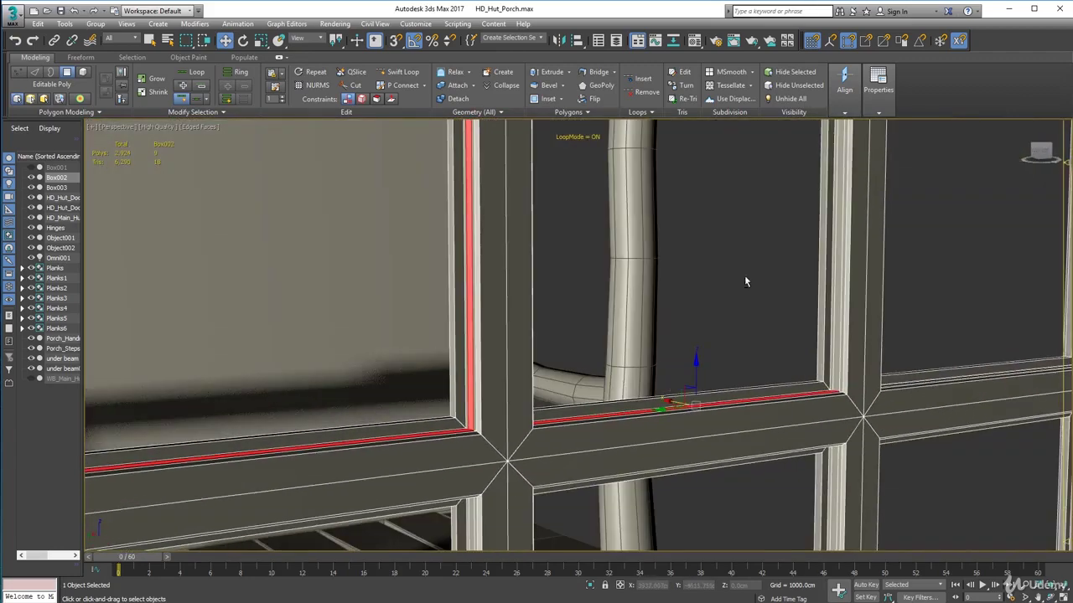
pyautogui.keyDown('alt'); pyautogui.moveTo(838, 336); pyautogui.dragTo(617, 373, button='middle'); pyautogui.keyUp('alt')
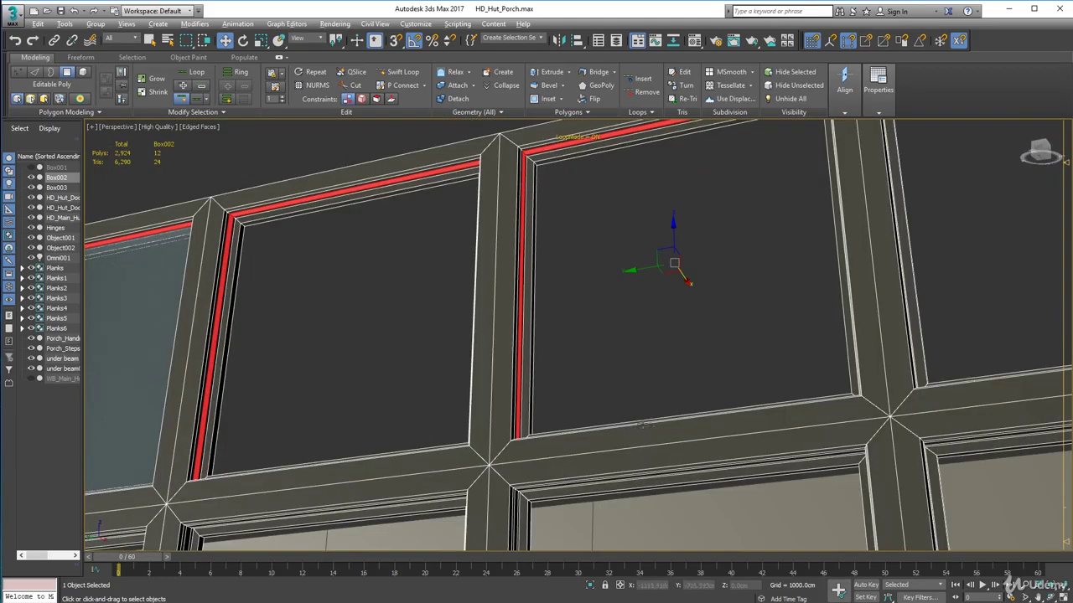
pyautogui.keyDown('alt'); pyautogui.moveTo(642, 424); pyautogui.dragTo(594, 414, button='middle'); pyautogui.keyUp('alt')
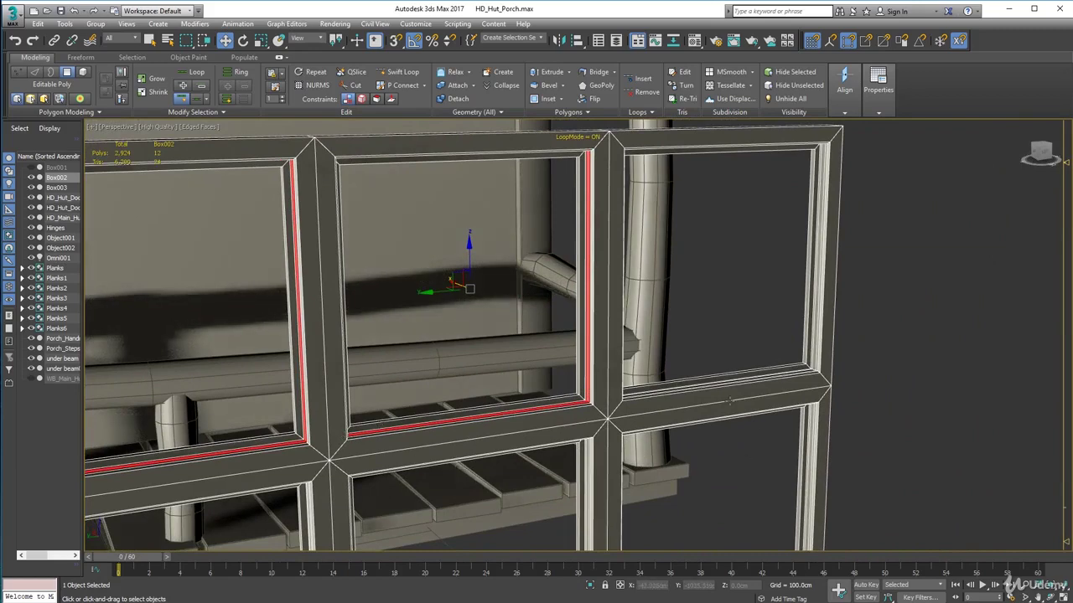
pyautogui.keyDown('alt'); pyautogui.moveTo(758, 390); pyautogui.dragTo(759, 419, button='middle'); pyautogui.keyUp('alt')
pyautogui.scroll(5, 699, 373)
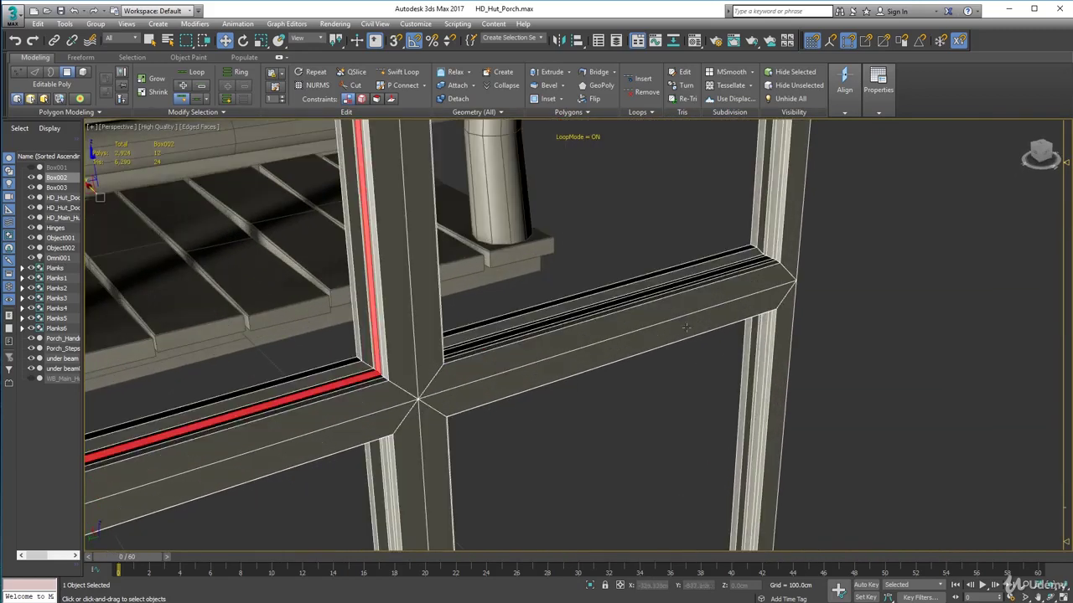
pyautogui.keyDown('ctrl'); pyautogui.click(700, 275); pyautogui.keyUp('ctrl')
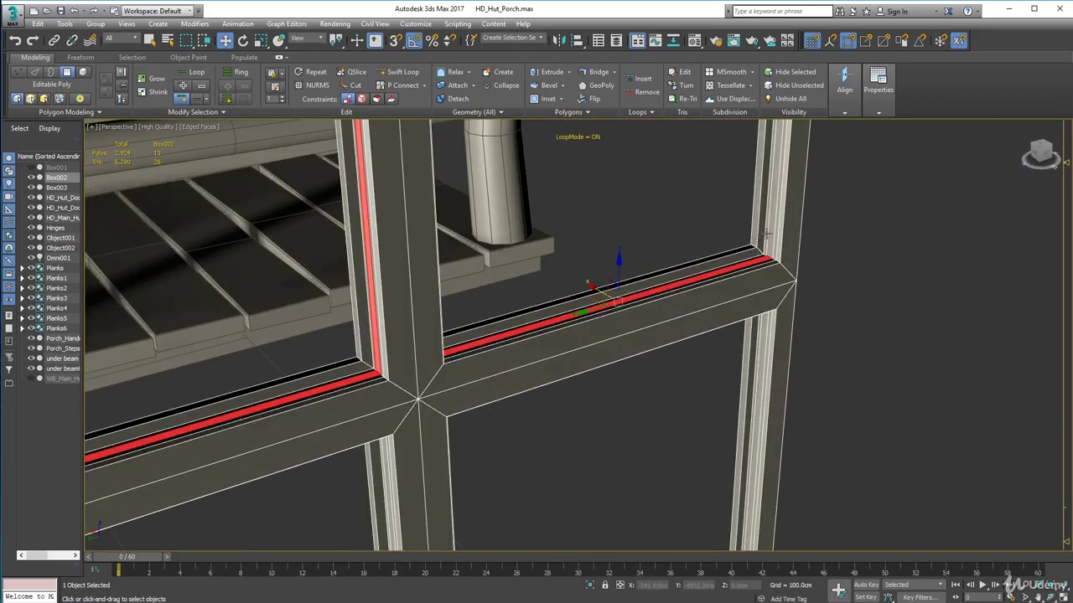
pyautogui.keyDown('alt'); pyautogui.moveTo(767, 235); pyautogui.dragTo(614, 369, button='middle'); pyautogui.keyUp('alt')
# - Add the matching ledge polygon loop of the fourth second-row opening to the selection
pyautogui.scroll(-4, 654, 281)
pyautogui.moveTo(614, 369); pyautogui.dragTo(607, 221, button='middle')
pyautogui.scroll(5, 638, 347)
pyautogui.scroll(-3, 639, 347)
pyautogui.moveTo(622, 330); pyautogui.dragTo(628, 392, button='middle')
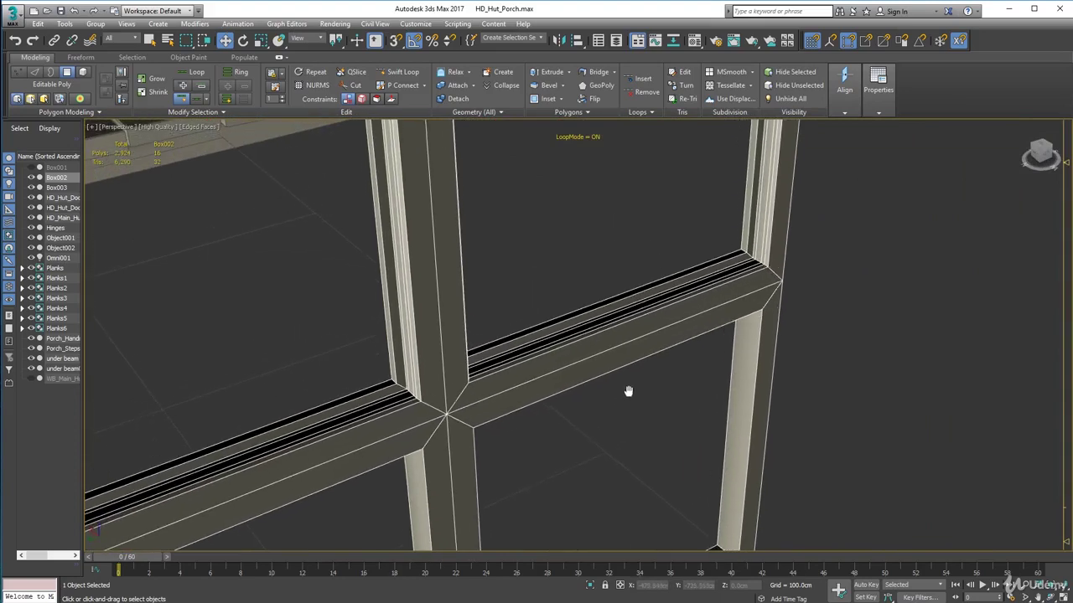
pyautogui.click(746, 267)
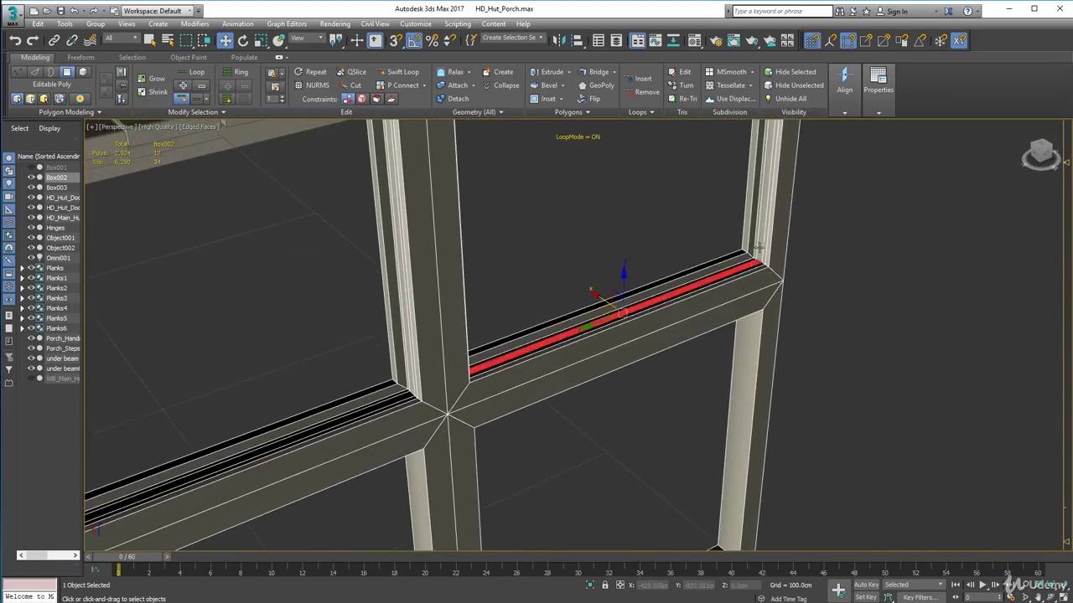
pyautogui.keyDown('shift'); pyautogui.click(761, 244); pyautogui.keyUp('shift')
pyautogui.keyDown('alt'); pyautogui.moveTo(759, 243); pyautogui.dragTo(608, 313, button='middle'); pyautogui.keyUp('alt')
pyautogui.moveTo(608, 314); pyautogui.dragTo(614, 259, button='middle')
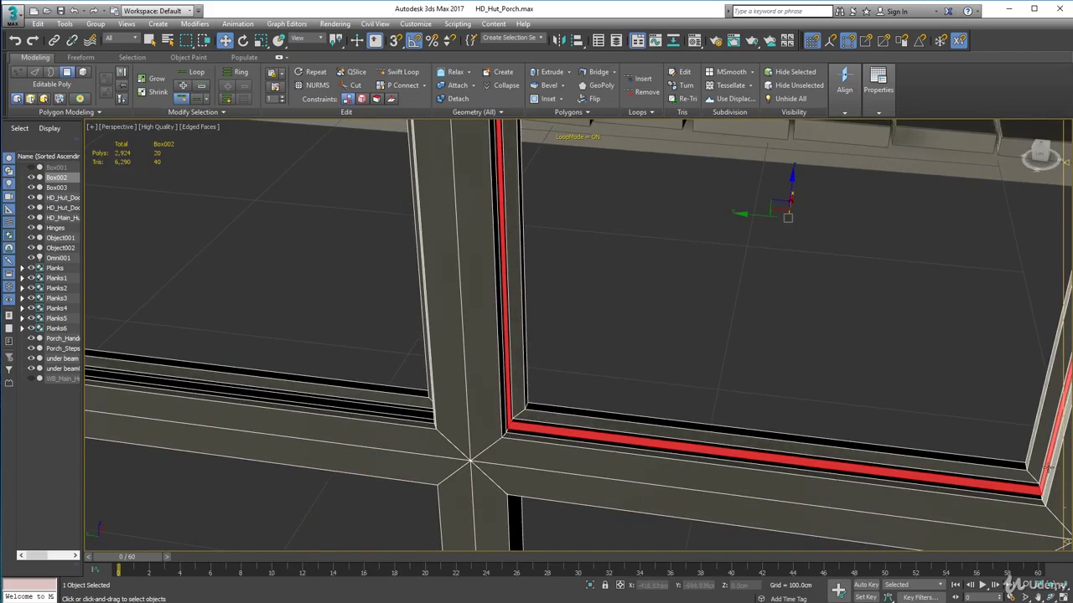
# - Add the matching ledge polygon loops of the remaining three second-row openings to the selection
pyautogui.moveTo(522, 459); pyautogui.dragTo(923, 416, button='middle')
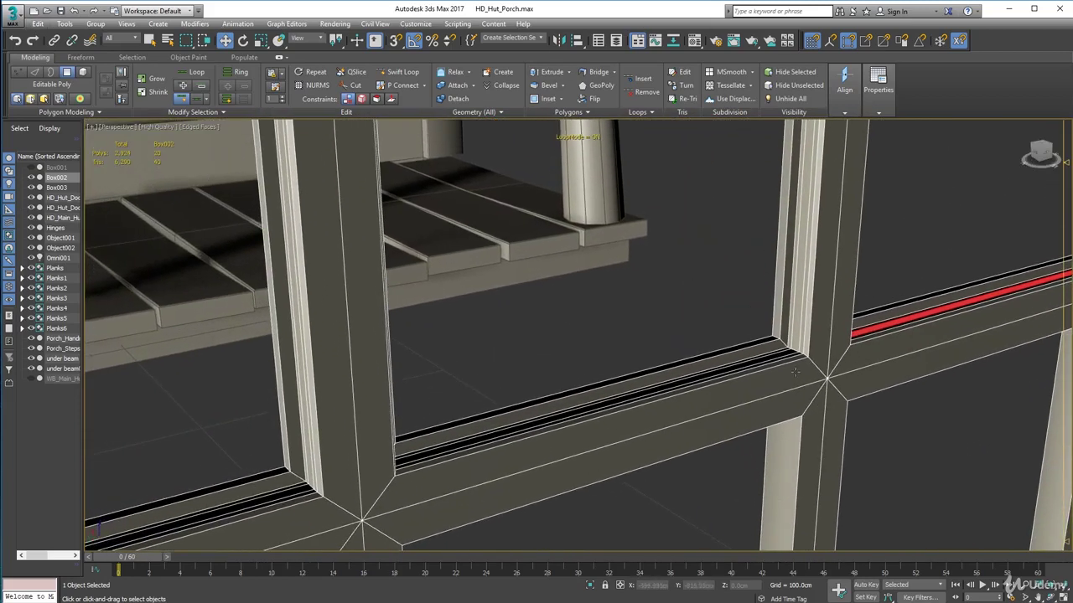
pyautogui.keyDown('shift'); pyautogui.click(780, 355); pyautogui.keyUp('shift')
pyautogui.keyDown('ctrl'); pyautogui.click(794, 342); pyautogui.keyUp('ctrl')
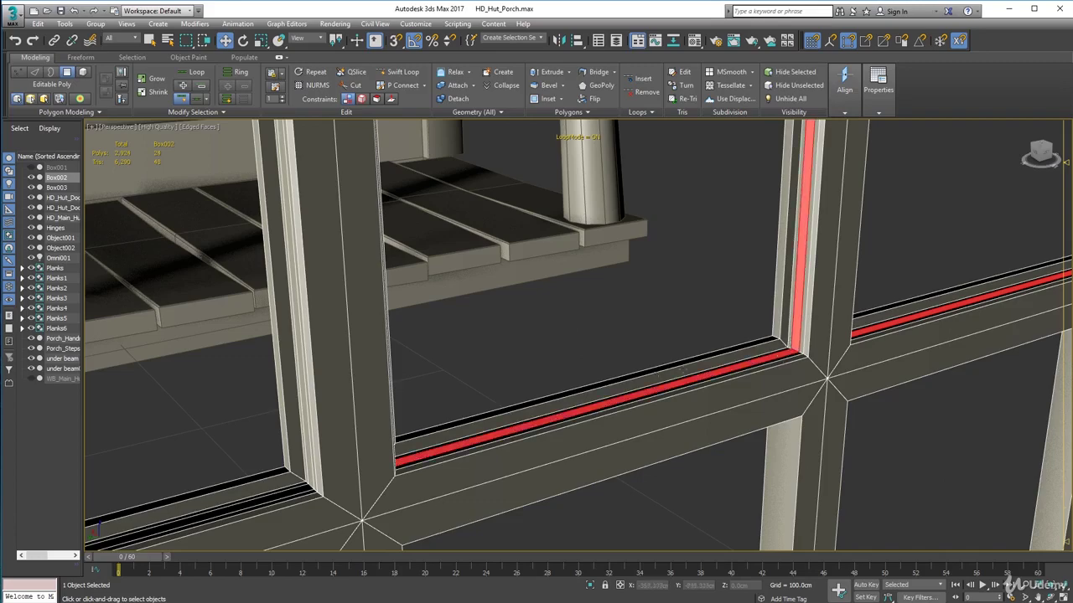
pyautogui.keyDown('alt'); pyautogui.moveTo(787, 345); pyautogui.dragTo(679, 318, button='middle'); pyautogui.keyUp('alt')
pyautogui.scroll(-3, 661, 345)
pyautogui.keyDown('shift'); pyautogui.click(620, 333); pyautogui.keyUp('shift')
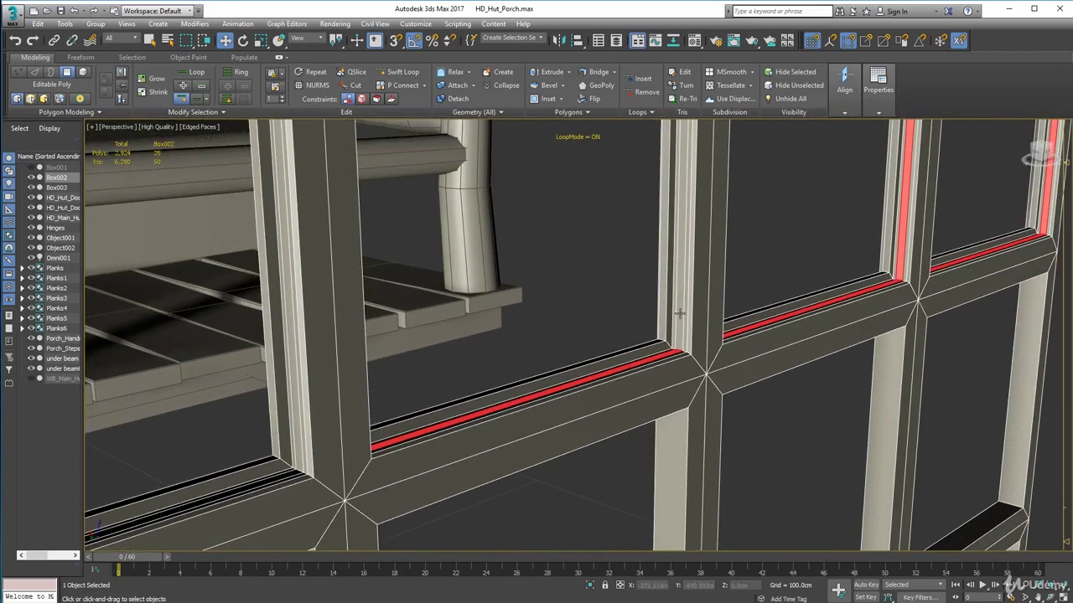
pyautogui.keyDown('ctrl'); pyautogui.click(680, 317); pyautogui.keyUp('ctrl')
pyautogui.keyDown('alt'); pyautogui.moveTo(704, 353); pyautogui.dragTo(737, 335, button='middle'); pyautogui.keyUp('alt')
pyautogui.moveTo(737, 335); pyautogui.dragTo(745, 402, button='middle')
pyautogui.moveTo(746, 402); pyautogui.dragTo(805, 363, button='middle')
pyautogui.keyDown('shift'); pyautogui.click(698, 342); pyautogui.keyUp('shift')
pyautogui.keyDown('ctrl'); pyautogui.click(709, 336); pyautogui.keyUp('ctrl')
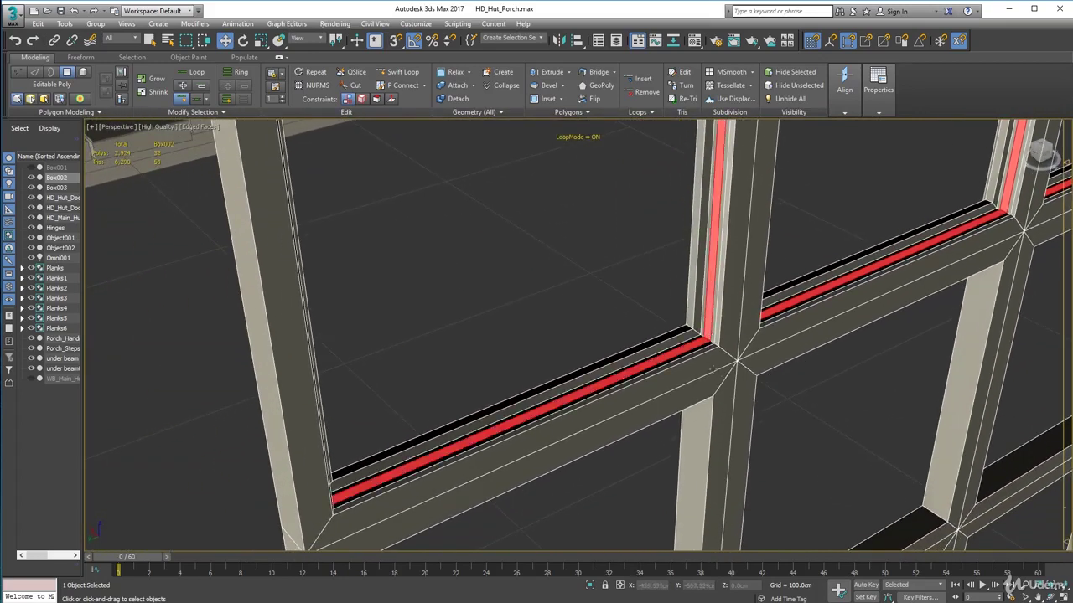
# - Extrude the selected ledge polygon loops of all eight openings by 2.0 cm and clear the selection
pyautogui.keyDown('alt'); pyautogui.moveTo(610, 362); pyautogui.dragTo(587, 315, button='middle'); pyautogui.keyUp('alt')
pyautogui.moveTo(587, 314); pyautogui.dragTo(595, 249, button='middle')
pyautogui.scroll(-5, 688, 292)
pyautogui.keyDown('alt'); pyautogui.moveTo(688, 291); pyautogui.dragTo(505, 350, button='middle'); pyautogui.keyUp('alt')
pyautogui.scroll(3, 528, 360)
pyautogui.keyDown('alt'); pyautogui.moveTo(551, 376); pyautogui.dragTo(718, 371, button='middle'); pyautogui.keyUp('alt')
pyautogui.scroll(5, 719, 371)
pyautogui.scroll(-3, 701, 366)
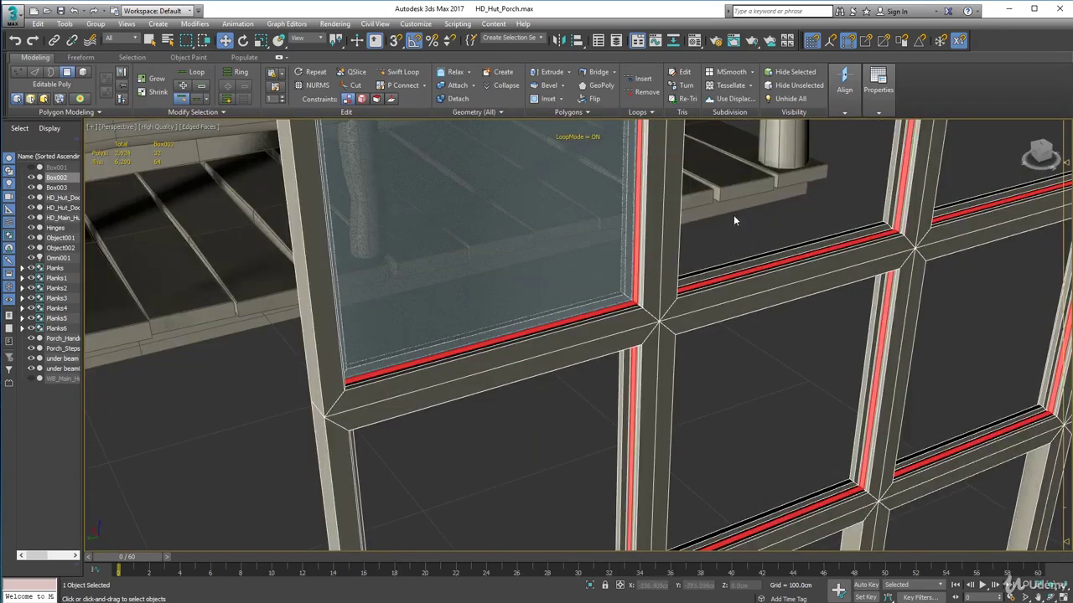
pyautogui.click(569, 74)
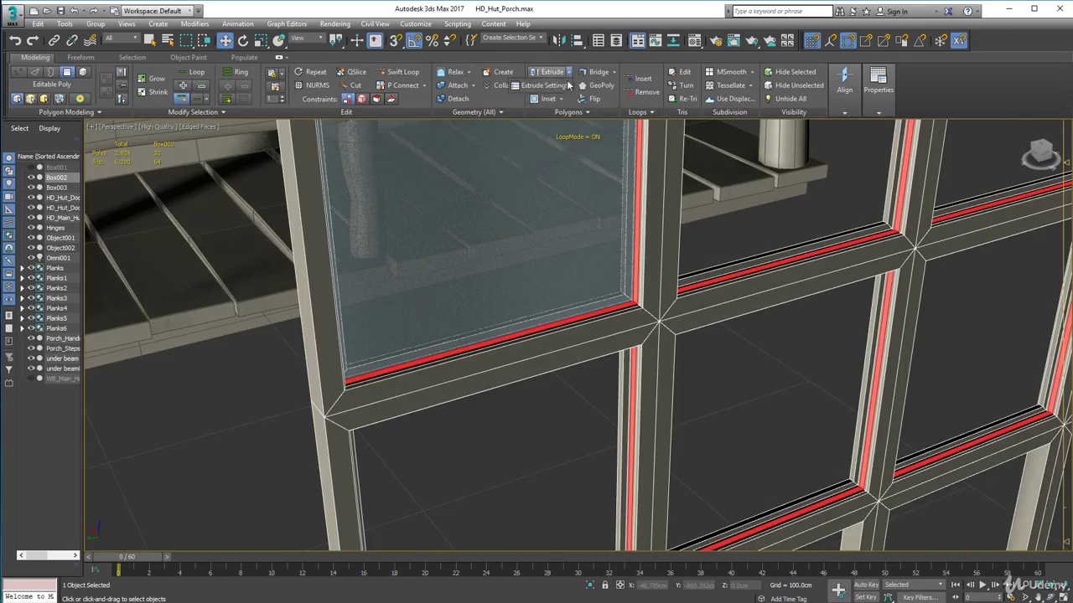
pyautogui.click(566, 86)
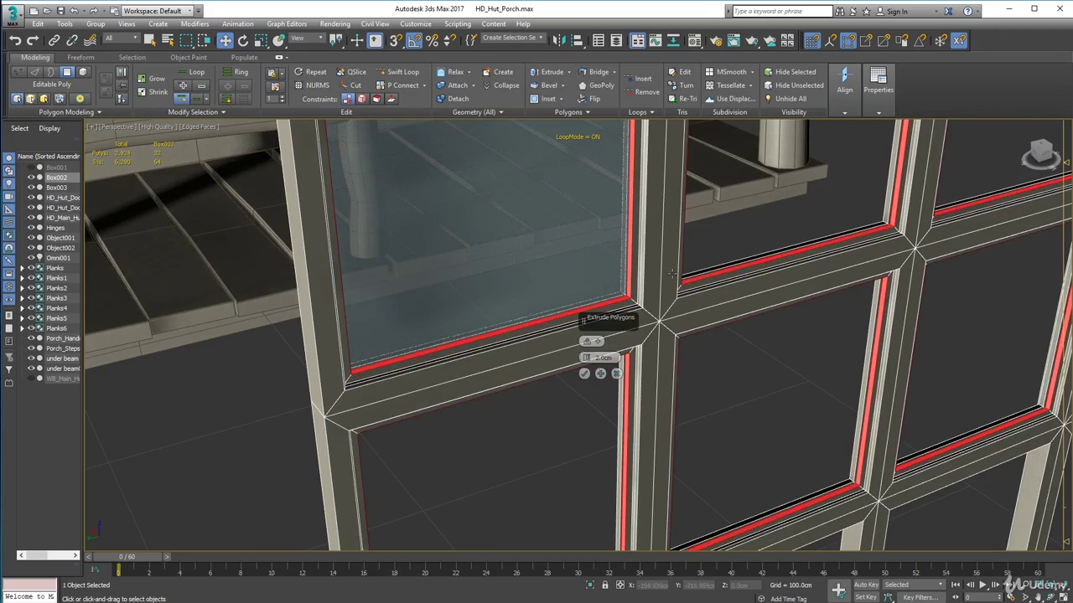
pyautogui.keyDown('alt'); pyautogui.moveTo(728, 300); pyautogui.dragTo(762, 298, button='middle'); pyautogui.keyUp('alt')
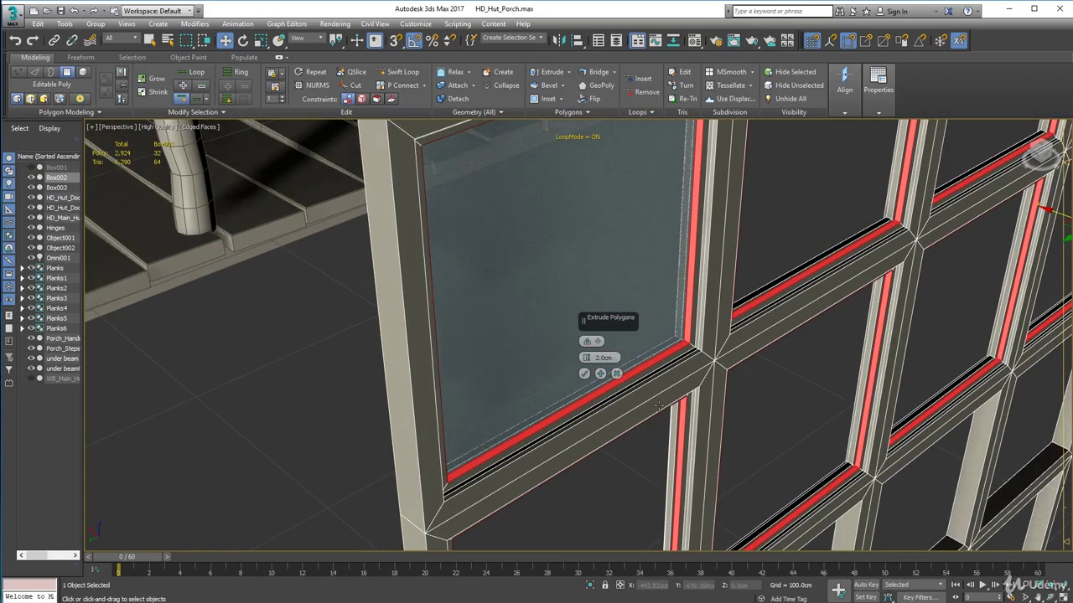
pyautogui.scroll(3, 673, 394)
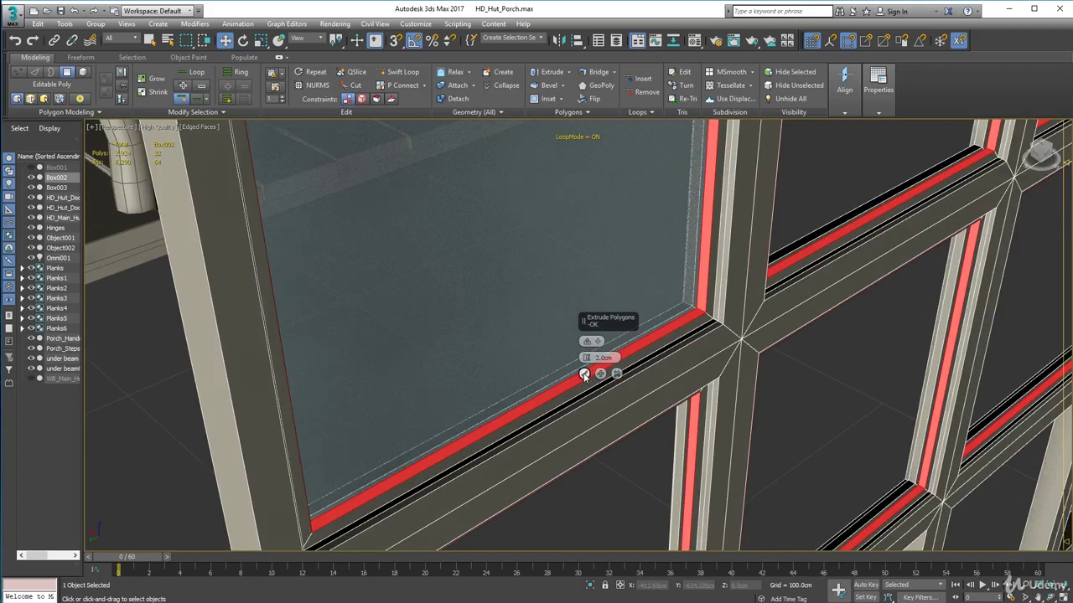
pyautogui.click(584, 374)
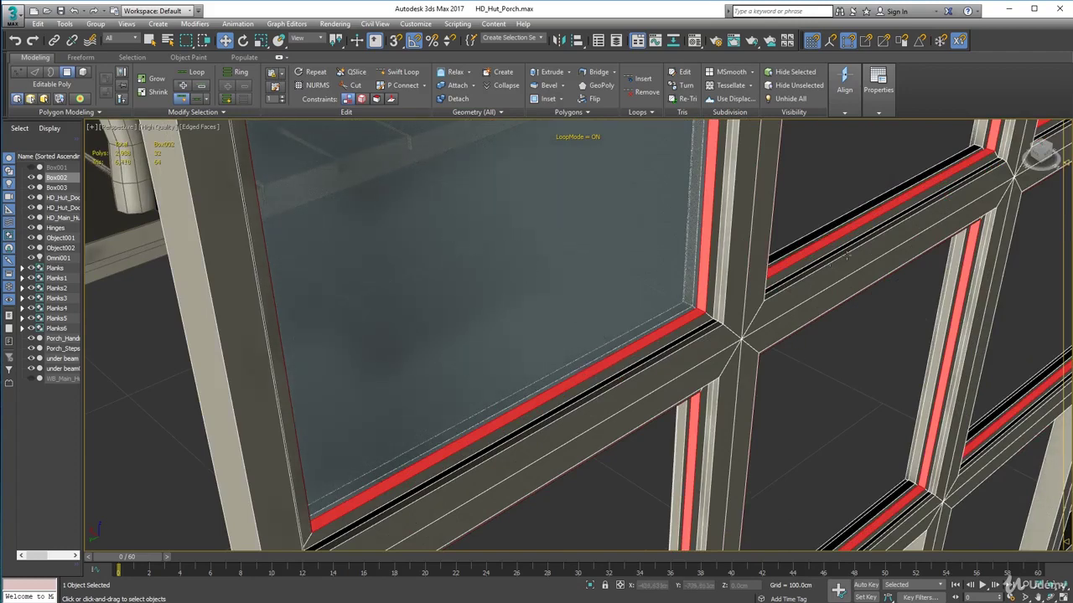
pyautogui.click(863, 397)
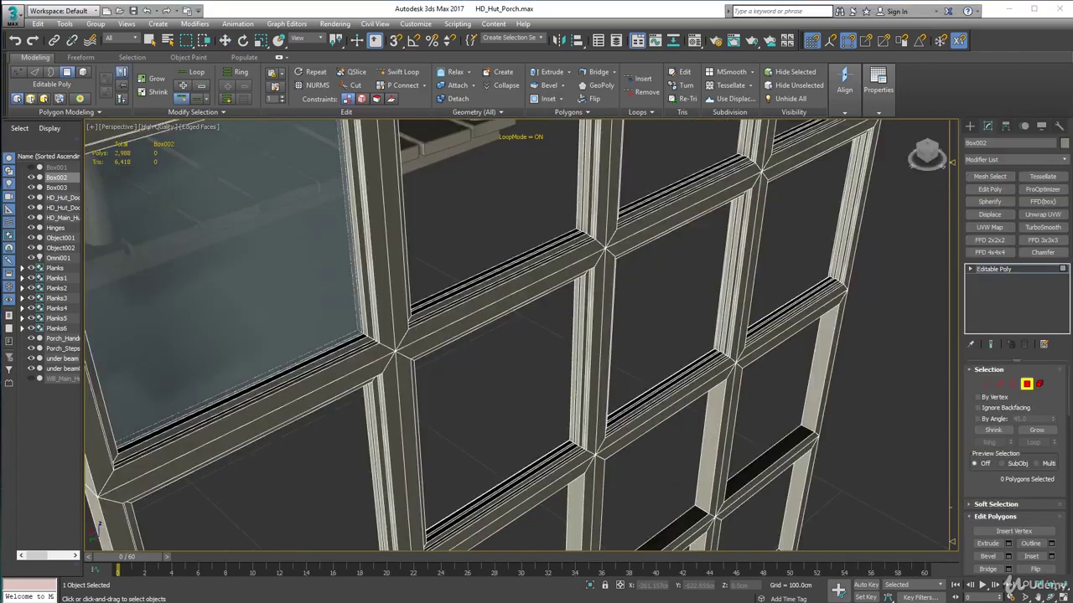
# - Switch to edge editing and select the pane-side ledge edge loops of the top-row openings
pyautogui.keyDown('alt'); pyautogui.moveTo(532, 320); pyautogui.dragTo(592, 322, button='middle'); pyautogui.keyUp('alt')
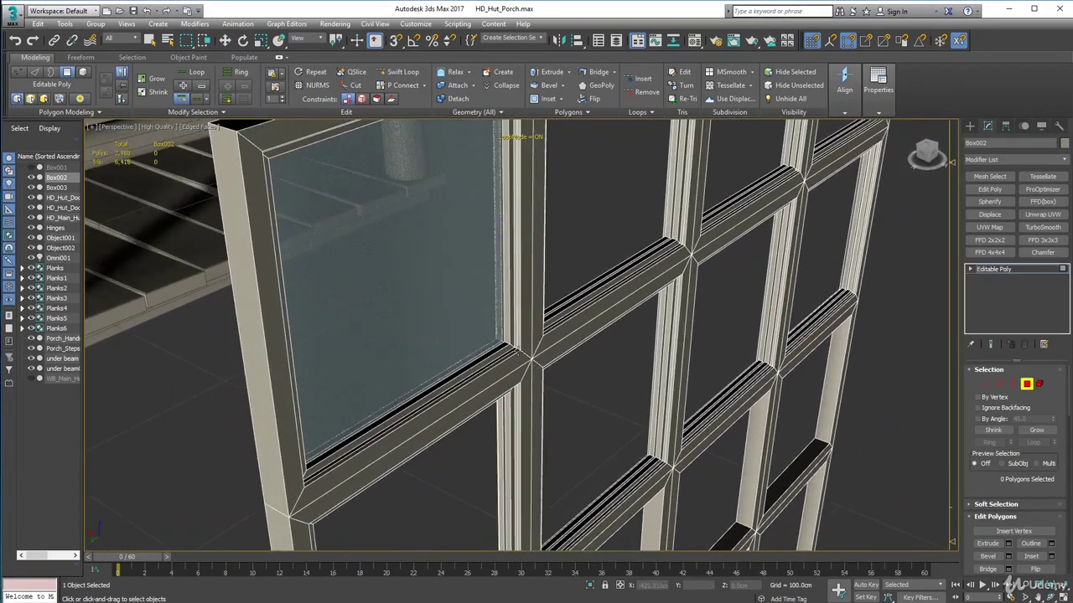
pyautogui.scroll(2, 517, 330)
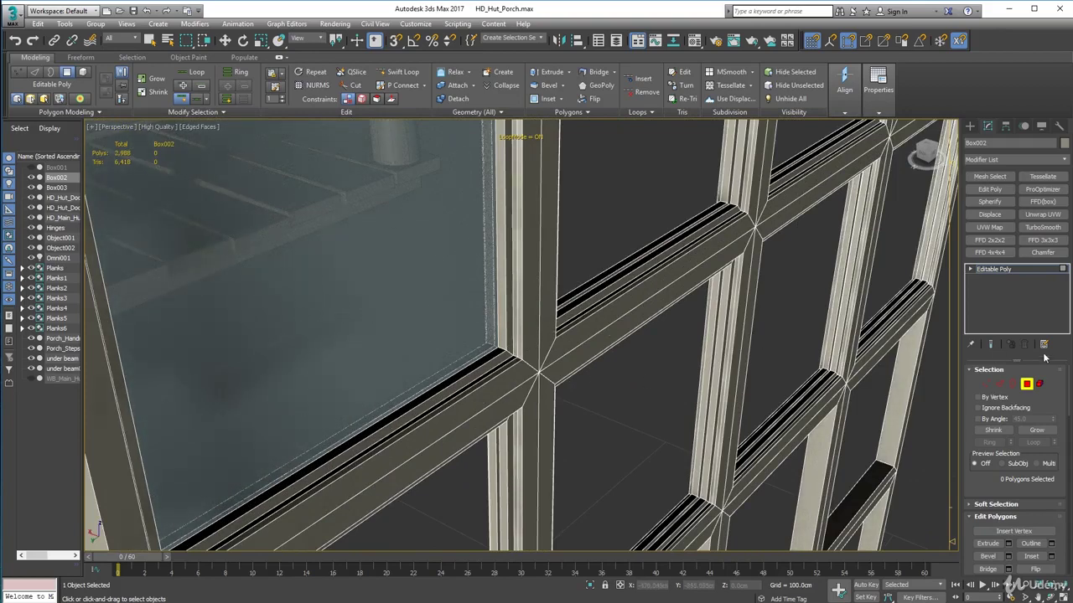
pyautogui.click(1000, 384)
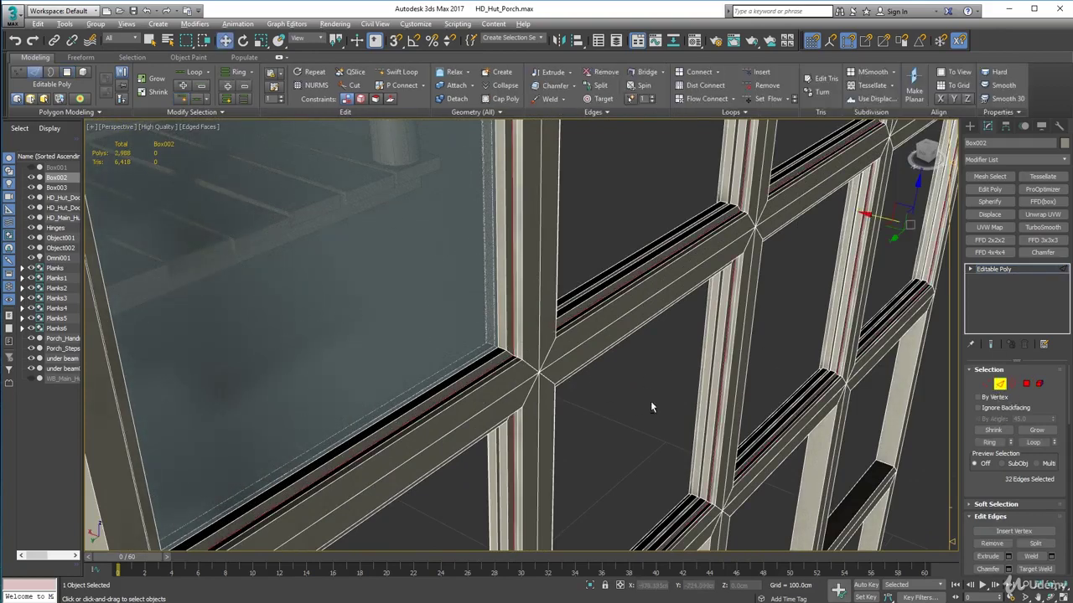
pyautogui.keyDown('alt'); pyautogui.moveTo(650, 400); pyautogui.dragTo(668, 394, button='middle'); pyautogui.keyUp('alt')
pyautogui.doubleClick(564, 337)
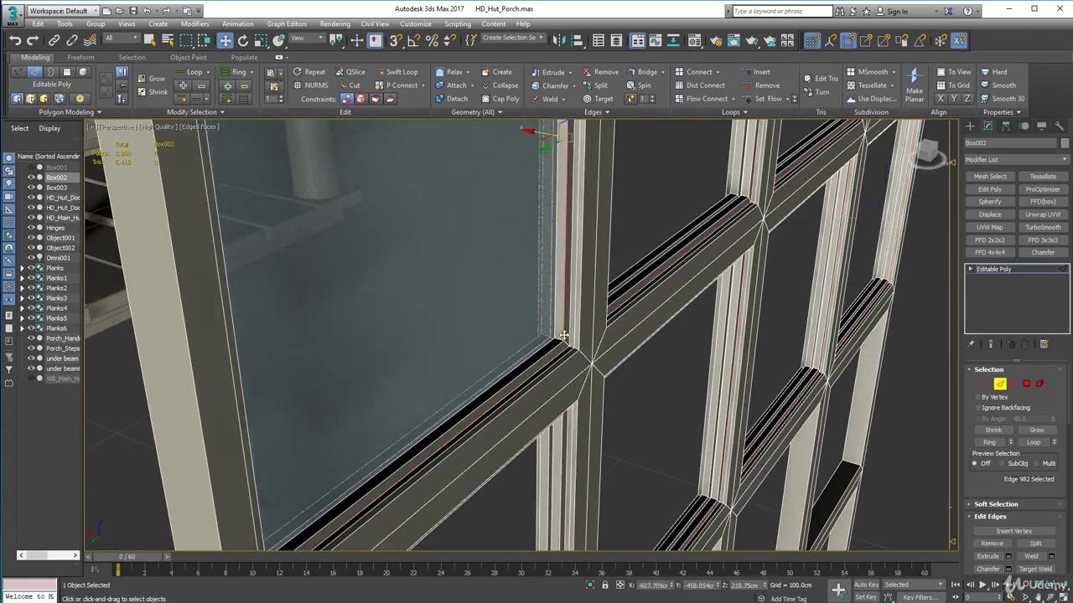
pyautogui.keyDown('alt'); pyautogui.moveTo(562, 341); pyautogui.dragTo(494, 369, button='middle'); pyautogui.keyUp('alt')
pyautogui.keyDown('ctrl'); pyautogui.doubleClick(671, 340); pyautogui.keyUp('ctrl')
pyautogui.moveTo(880, 360); pyautogui.dragTo(595, 286, button='middle')
pyautogui.keyDown('ctrl'); pyautogui.doubleClick(667, 308); pyautogui.keyUp('ctrl')
# - Add the pane-side ledge edge loops of the second-row openings to the selection
pyautogui.scroll(3, 587, 335)
pyautogui.keyDown('ctrl'); pyautogui.doubleClick(579, 364); pyautogui.keyUp('ctrl')
pyautogui.moveTo(291, 449); pyautogui.dragTo(462, 393, button='middle')
pyautogui.keyDown('ctrl'); pyautogui.doubleClick(462, 395); pyautogui.keyUp('ctrl')
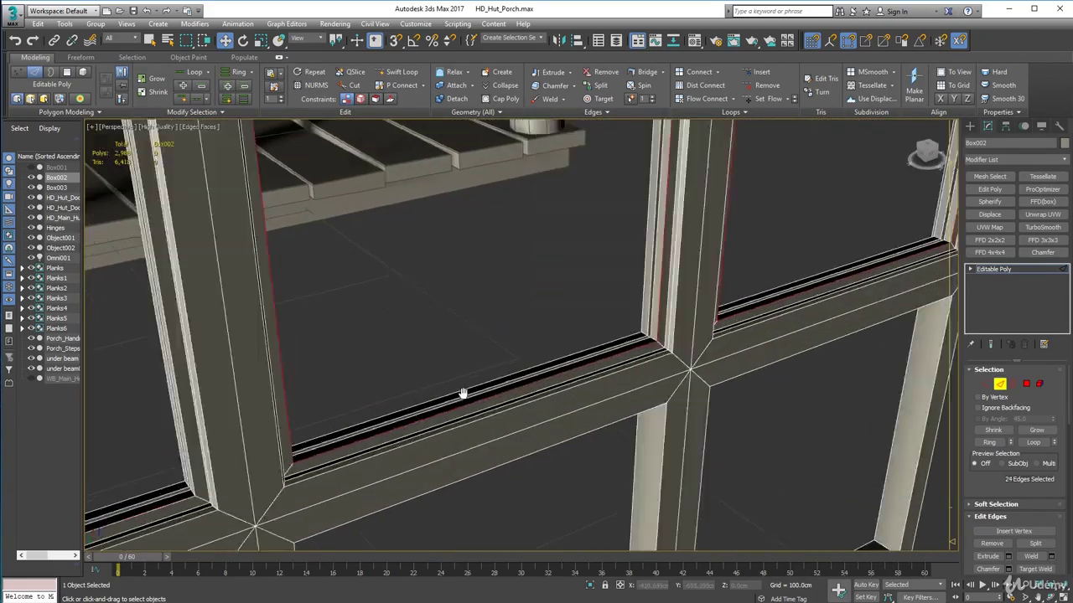
pyautogui.moveTo(201, 503); pyautogui.dragTo(537, 431, button='middle')
pyautogui.keyDown('ctrl'); pyautogui.doubleClick(524, 436); pyautogui.keyUp('ctrl')
pyautogui.moveTo(168, 503); pyautogui.dragTo(452, 390, button='middle')
pyautogui.keyDown('ctrl'); pyautogui.doubleClick(419, 399); pyautogui.keyUp('ctrl')
# - Add the outer ledge edge loops of the first two top-row openings to the selection
pyautogui.keyDown('alt'); pyautogui.moveTo(627, 430); pyautogui.dragTo(689, 379, button='middle'); pyautogui.keyUp('alt')
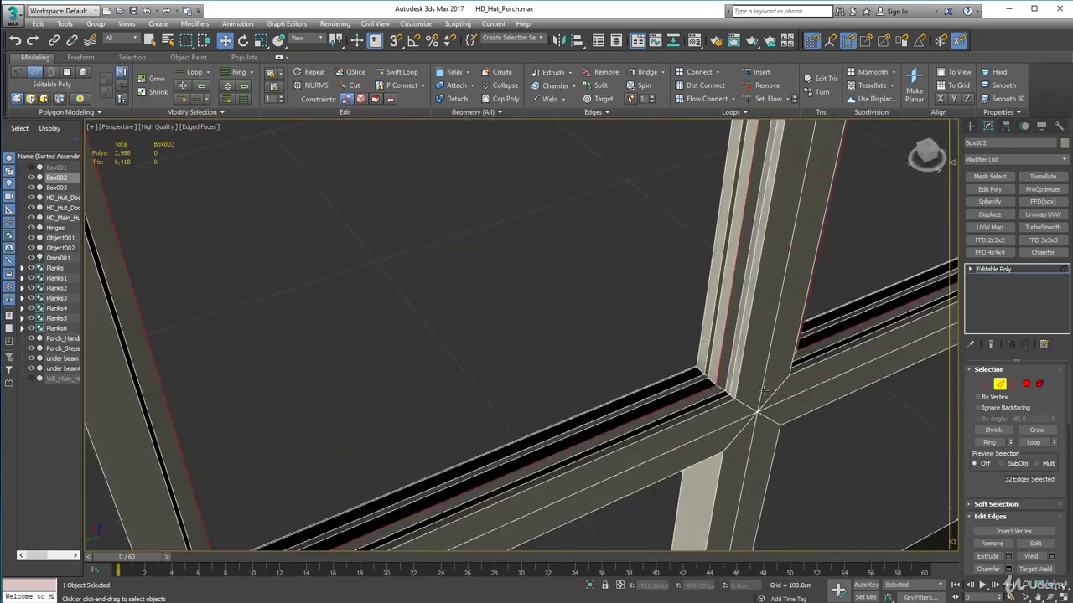
pyautogui.moveTo(763, 390); pyautogui.dragTo(549, 336, button='middle')
pyautogui.moveTo(549, 336); pyautogui.dragTo(593, 339, button='middle')
pyautogui.scroll(-3, 560, 259)
pyautogui.scroll(-3, 362, 138)
pyautogui.moveTo(362, 138); pyautogui.dragTo(505, 288, button='middle')
pyautogui.scroll(5, 506, 289)
pyautogui.moveTo(556, 369)
pyautogui.keyDown('alt'); pyautogui.mouseDown(button='middle')
pyautogui.moveTo(567, 370)
pyautogui.moveTo(560, 362)
pyautogui.mouseUp(button='middle'); pyautogui.keyUp('alt')
pyautogui.keyDown('ctrl'); pyautogui.click(619, 403); pyautogui.keyUp('ctrl')
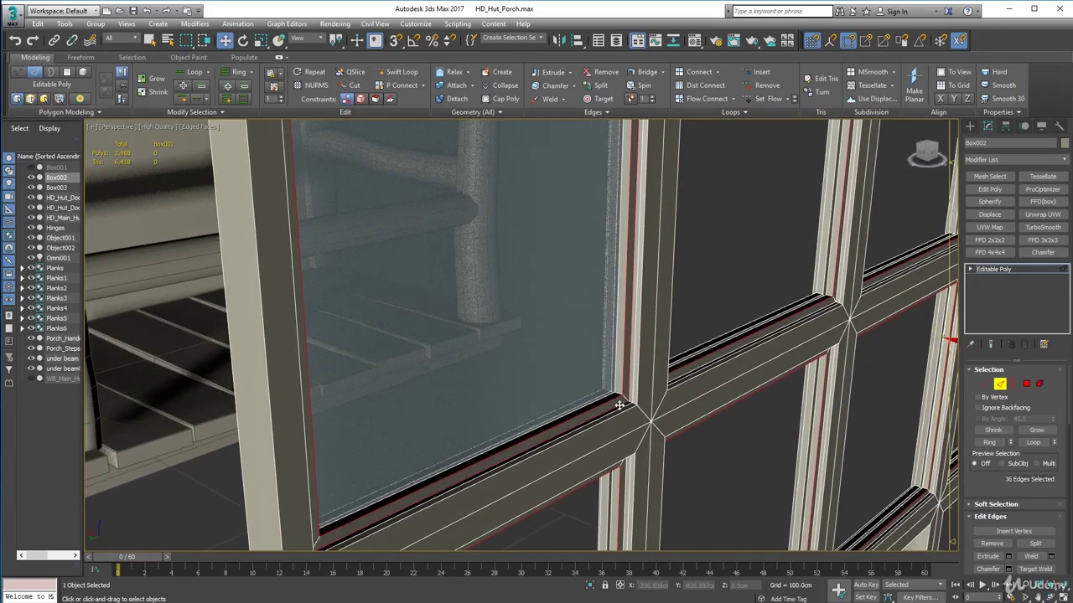
pyautogui.keyDown('ctrl'); pyautogui.click(692, 372); pyautogui.keyUp('ctrl')
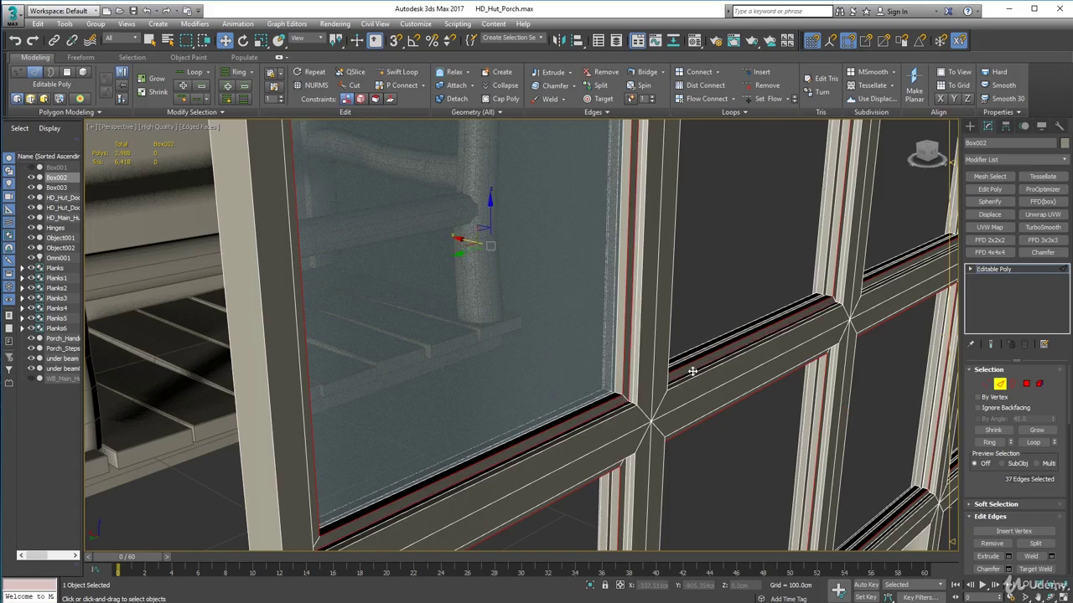
# - Add the outer ledge edge loops of the third and fourth top-row openings to the selection
pyautogui.keyDown('alt'); pyautogui.moveTo(694, 372); pyautogui.dragTo(573, 377, button='middle'); pyautogui.keyUp('alt')
pyautogui.scroll(3, 573, 378)
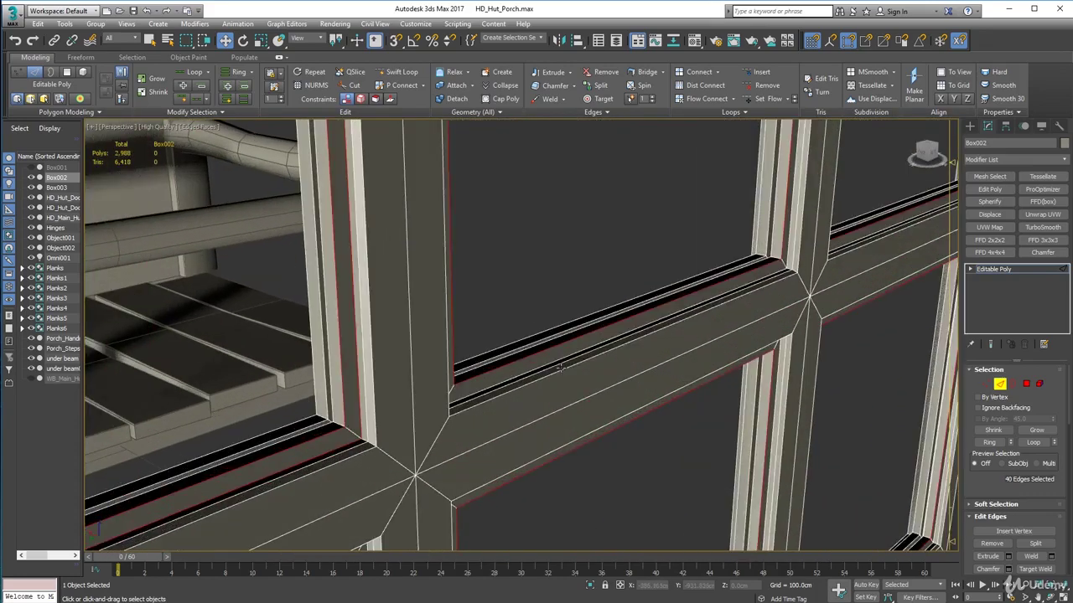
pyautogui.keyDown('ctrl'); pyautogui.click(557, 362); pyautogui.keyUp('ctrl')
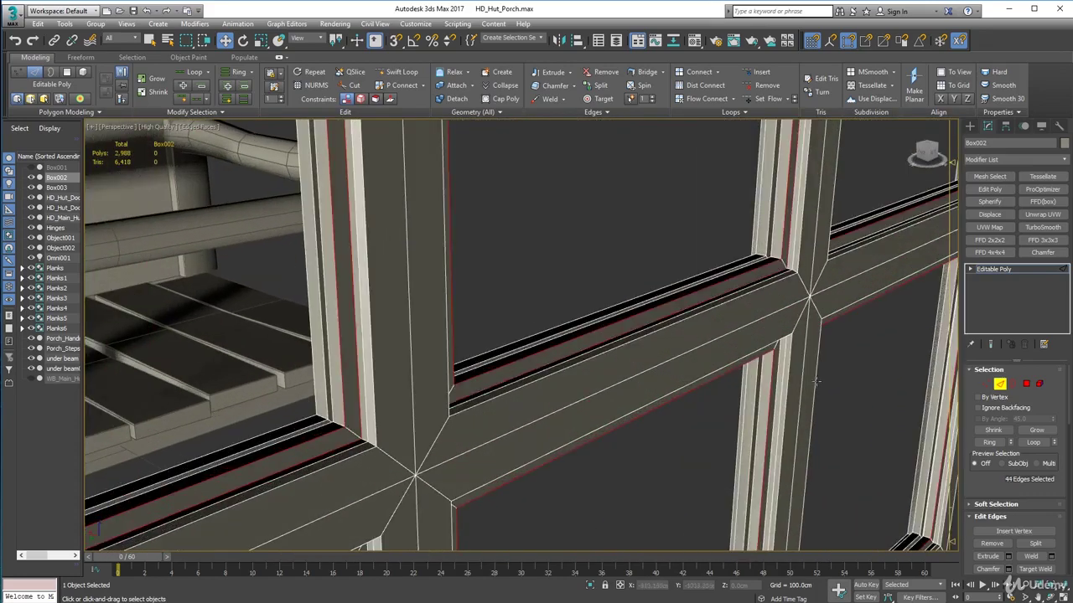
pyautogui.keyDown('alt'); pyautogui.moveTo(558, 362); pyautogui.dragTo(632, 295, button='middle'); pyautogui.keyUp('alt')
pyautogui.keyDown('ctrl'); pyautogui.click(630, 307); pyautogui.keyUp('ctrl')
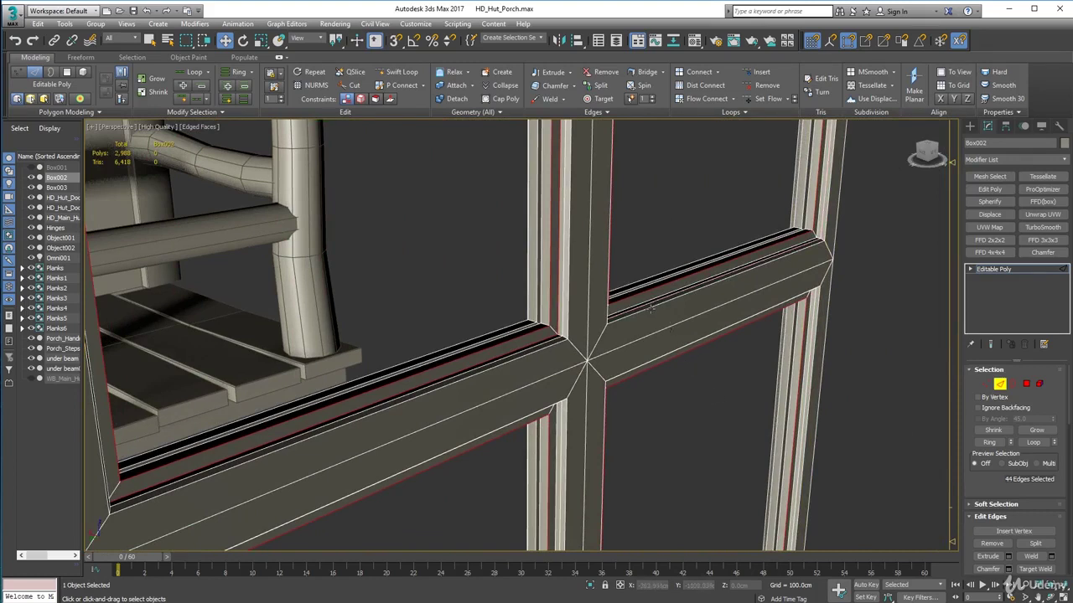
pyautogui.keyDown('ctrl'); pyautogui.doubleClick(644, 301); pyautogui.keyUp('ctrl')
# - Add the outer ledge edge loops of all four second-row openings to the selection
pyautogui.keyDown('alt'); pyautogui.moveTo(772, 374); pyautogui.dragTo(648, 336, button='middle'); pyautogui.keyUp('alt')
pyautogui.keyDown('ctrl'); pyautogui.doubleClick(644, 336); pyautogui.keyUp('ctrl')
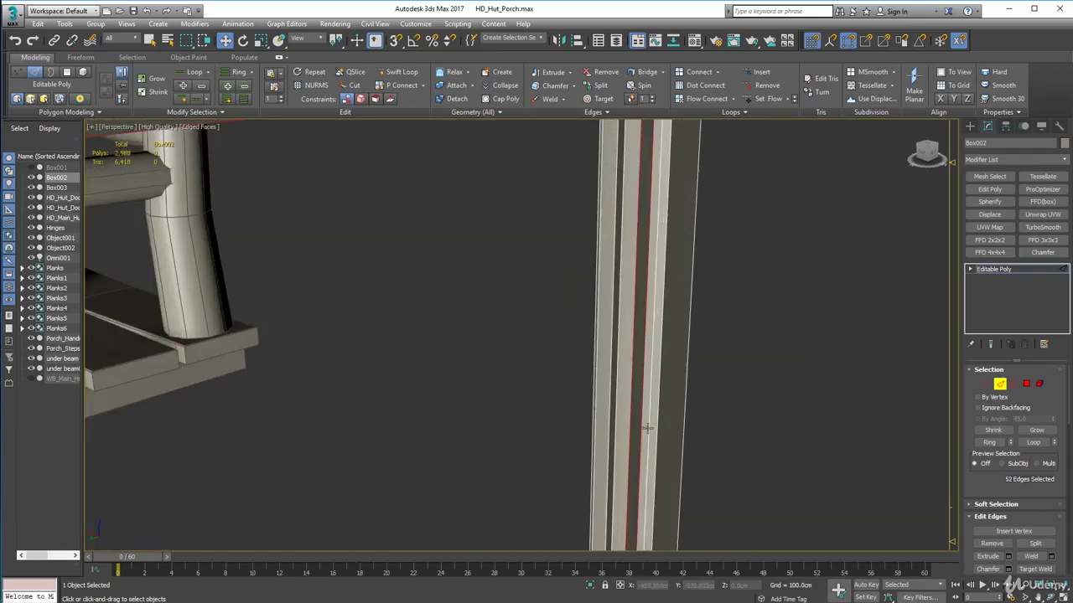
pyautogui.scroll(-4, 648, 428)
pyautogui.moveTo(586, 436); pyautogui.dragTo(555, 297, button='middle')
pyautogui.scroll(1, 497, 358)
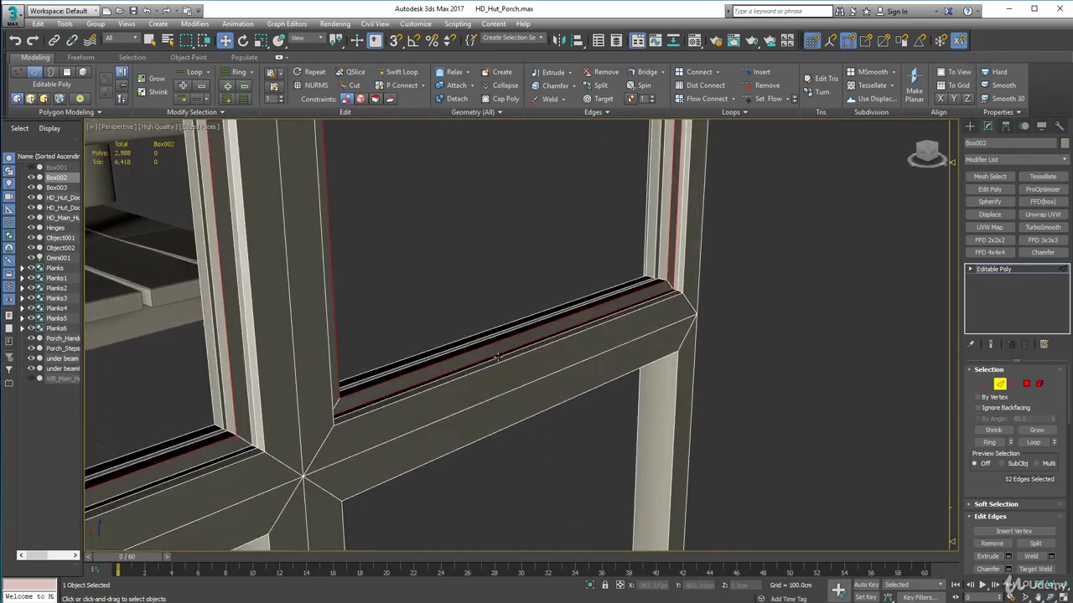
pyautogui.keyDown('alt'); pyautogui.moveTo(455, 378); pyautogui.dragTo(699, 353, button='middle'); pyautogui.keyUp('alt')
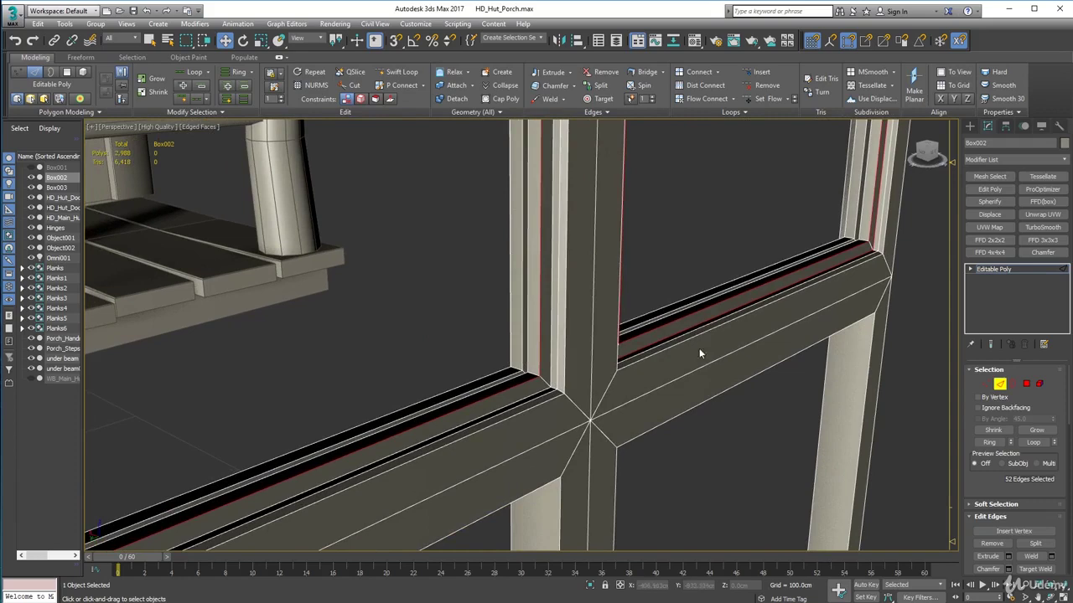
pyautogui.keyDown('ctrl'); pyautogui.doubleClick(545, 391); pyautogui.keyUp('ctrl')
pyautogui.keyDown('alt'); pyautogui.moveTo(522, 423); pyautogui.dragTo(662, 367, button='middle'); pyautogui.keyUp('alt')
pyautogui.keyDown('ctrl'); pyautogui.doubleClick(577, 373); pyautogui.keyUp('ctrl')
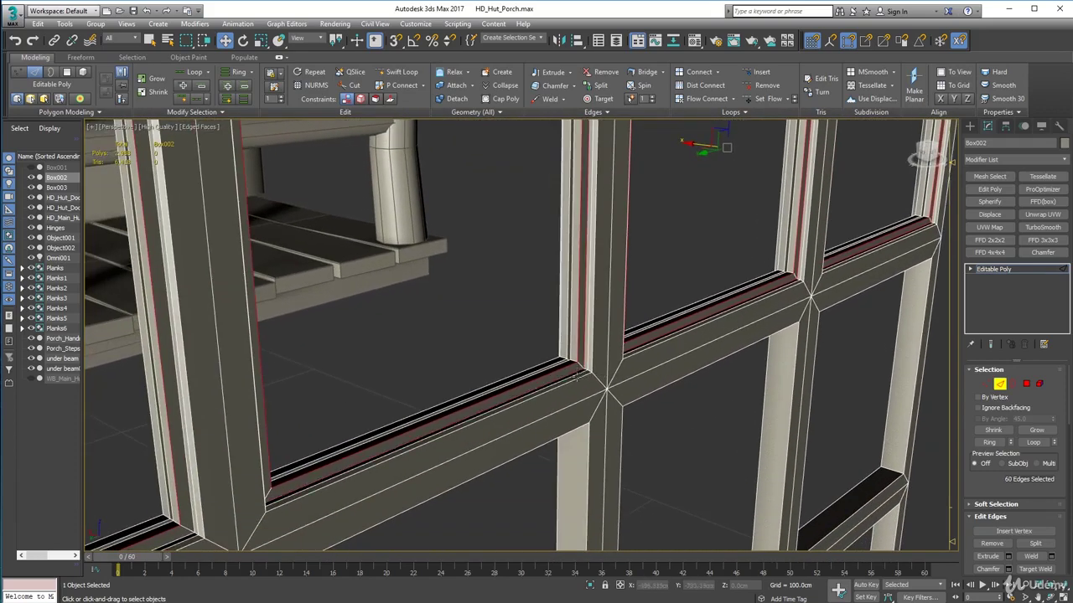
pyautogui.keyDown('alt'); pyautogui.moveTo(463, 433); pyautogui.dragTo(755, 315, button='middle'); pyautogui.keyUp('alt')
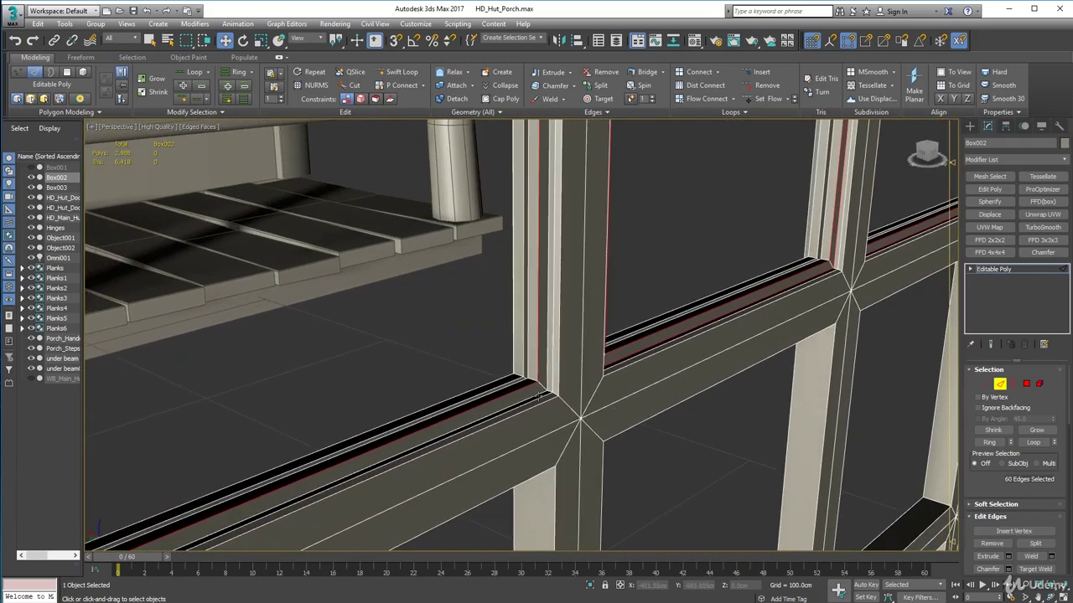
pyautogui.keyDown('ctrl'); pyautogui.doubleClick(536, 395); pyautogui.keyUp('ctrl')
# - Nudge the selected inner and outer ledge edge loops slightly along the X axis and check the ledge profile at a frame corner
pyautogui.keyDown('alt'); pyautogui.moveTo(536, 394); pyautogui.dragTo(495, 429, button='middle'); pyautogui.keyUp('alt')
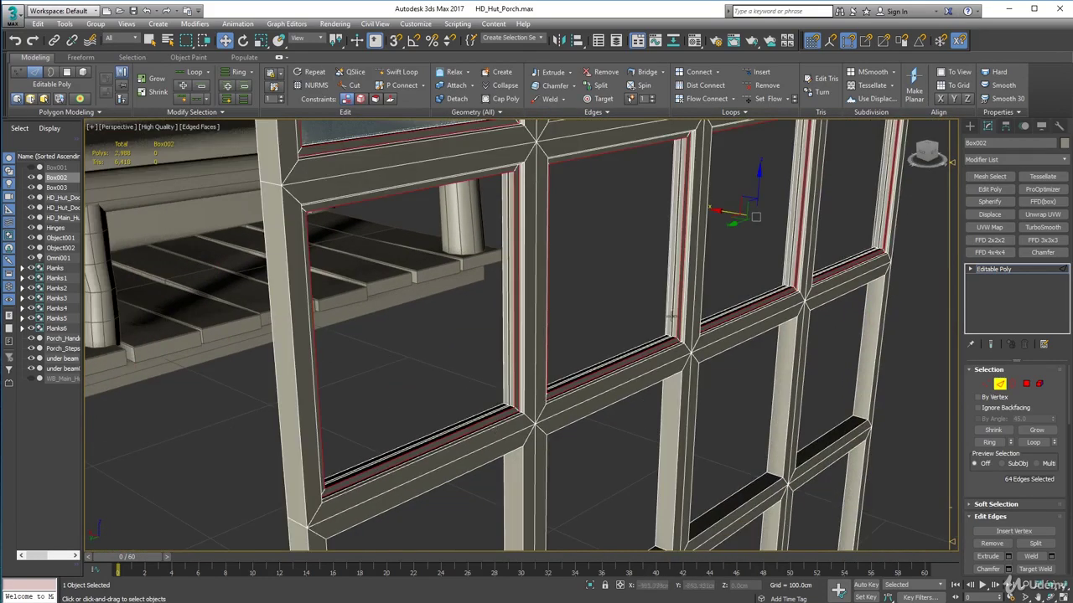
pyautogui.moveTo(745, 258); pyautogui.dragTo(653, 361, button='middle')
pyautogui.scroll(3, 624, 351)
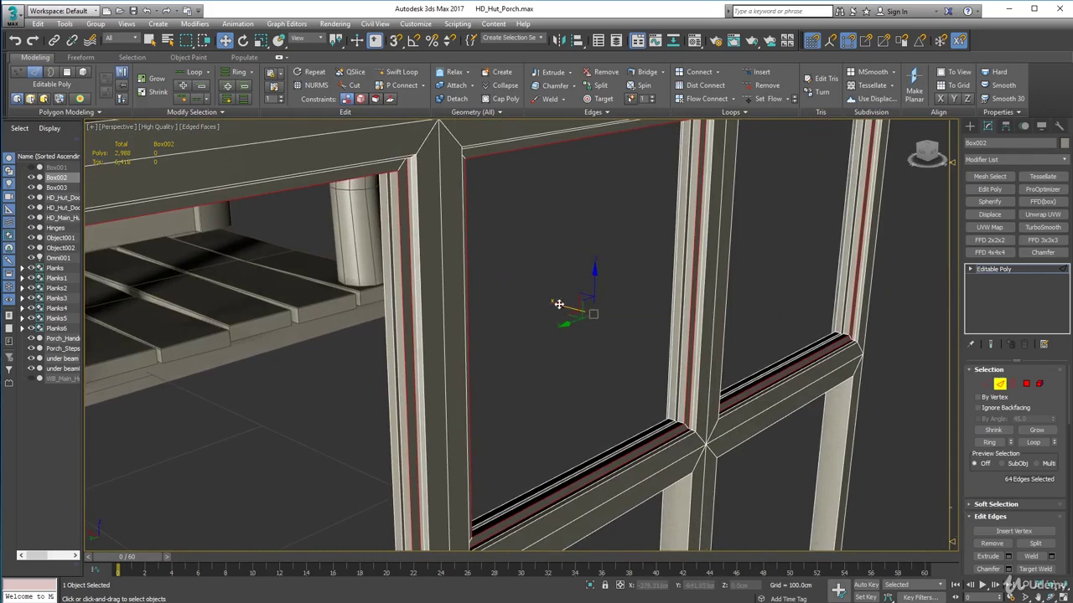
pyautogui.moveTo(558, 304); pyautogui.dragTo(559, 305)
pyautogui.scroll(3, 759, 487)
pyautogui.scroll(-1, 580, 410)
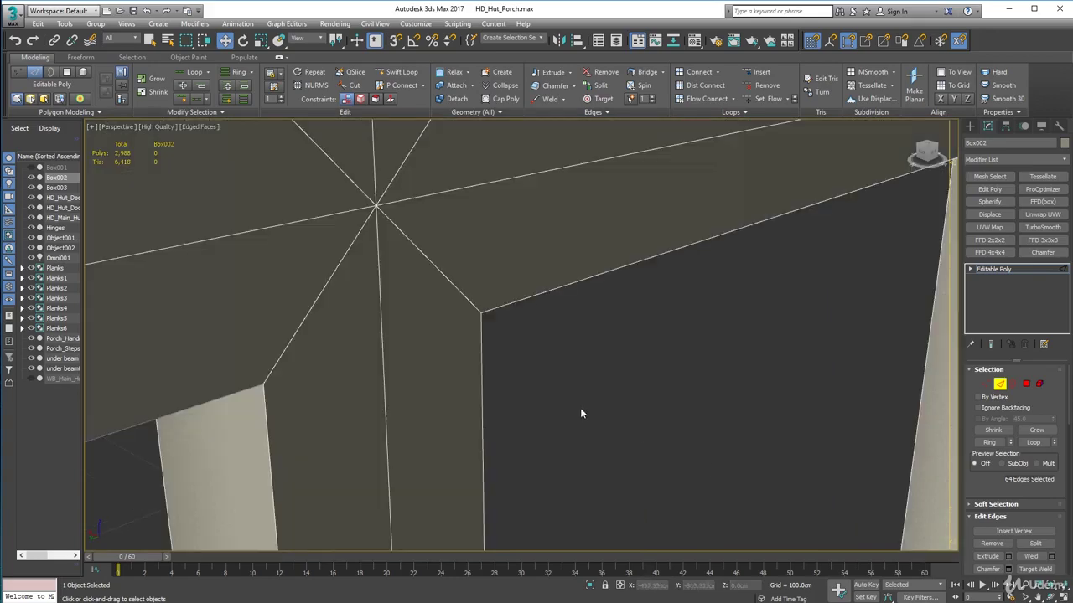
pyautogui.moveTo(466, 392); pyautogui.dragTo(774, 545, button='middle')
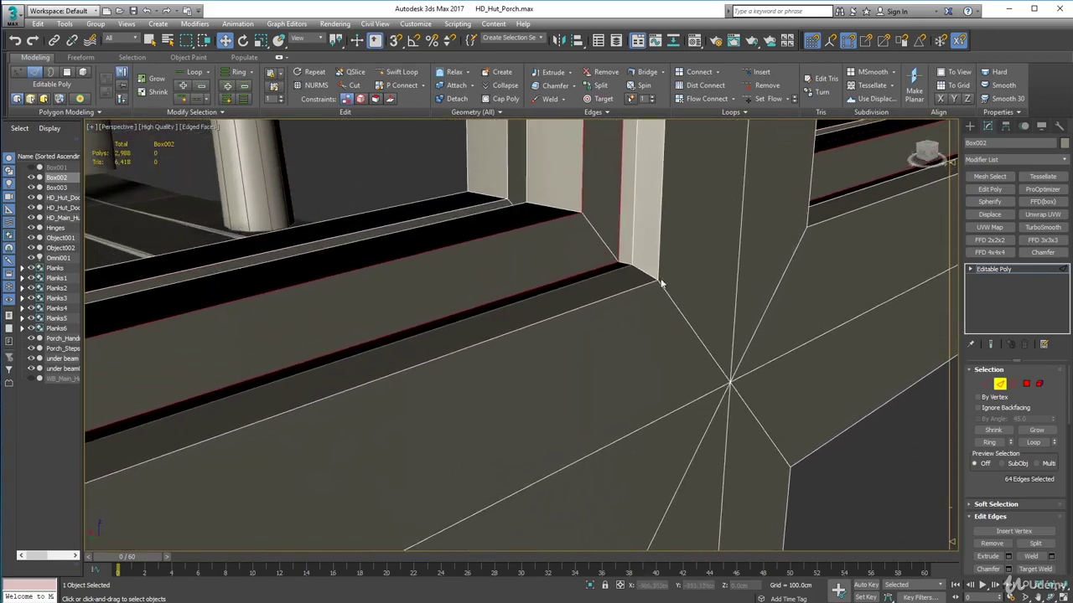
pyautogui.keyDown('alt'); pyautogui.moveTo(537, 266); pyautogui.dragTo(612, 356, button='middle'); pyautogui.keyUp('alt')
pyautogui.moveTo(611, 356); pyautogui.dragTo(626, 308, button='middle')
pyautogui.scroll(-2, 714, 366)
pyautogui.scroll(-2, 626, 308)
pyautogui.scroll(-3, 624, 308)
pyautogui.moveTo(559, 334); pyautogui.dragTo(841, 315, button='middle')
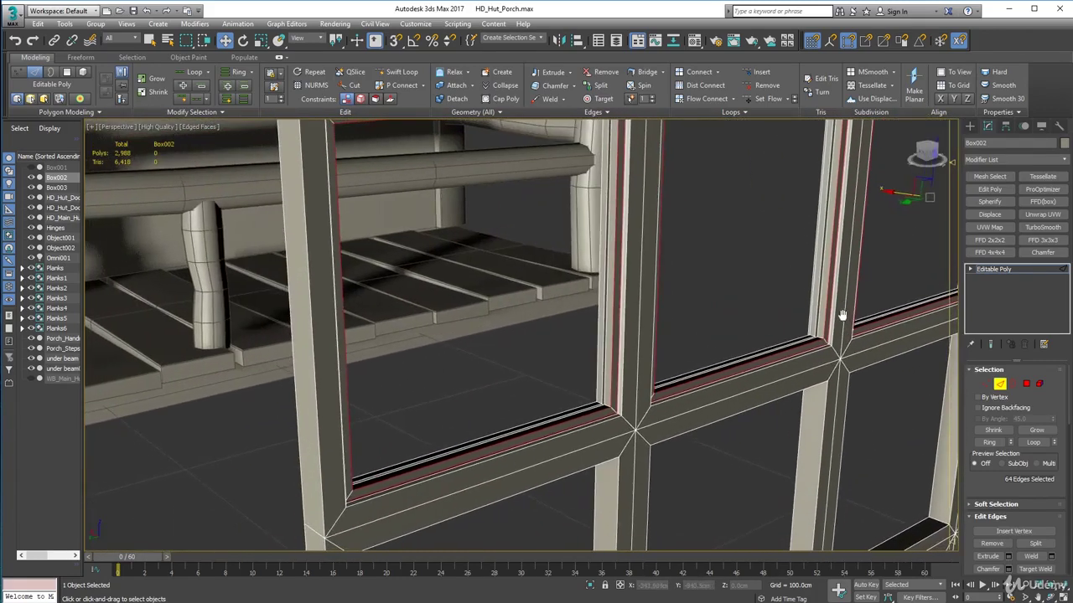
# - Replace the selection with only the pane-side ledge edge loops of the four second-row openings
pyautogui.click(590, 406)
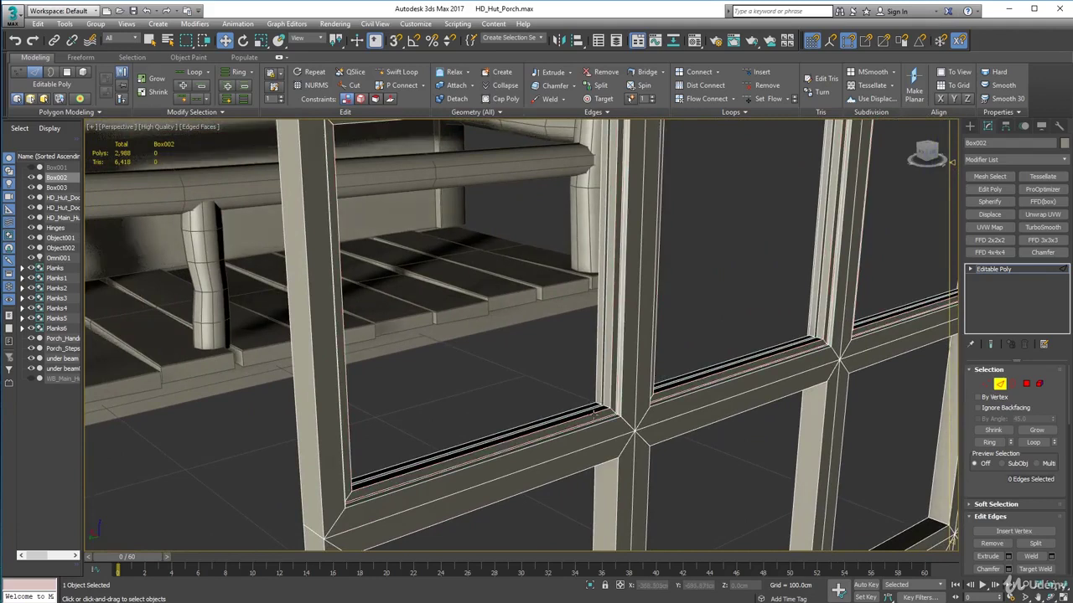
pyautogui.doubleClick(592, 414)
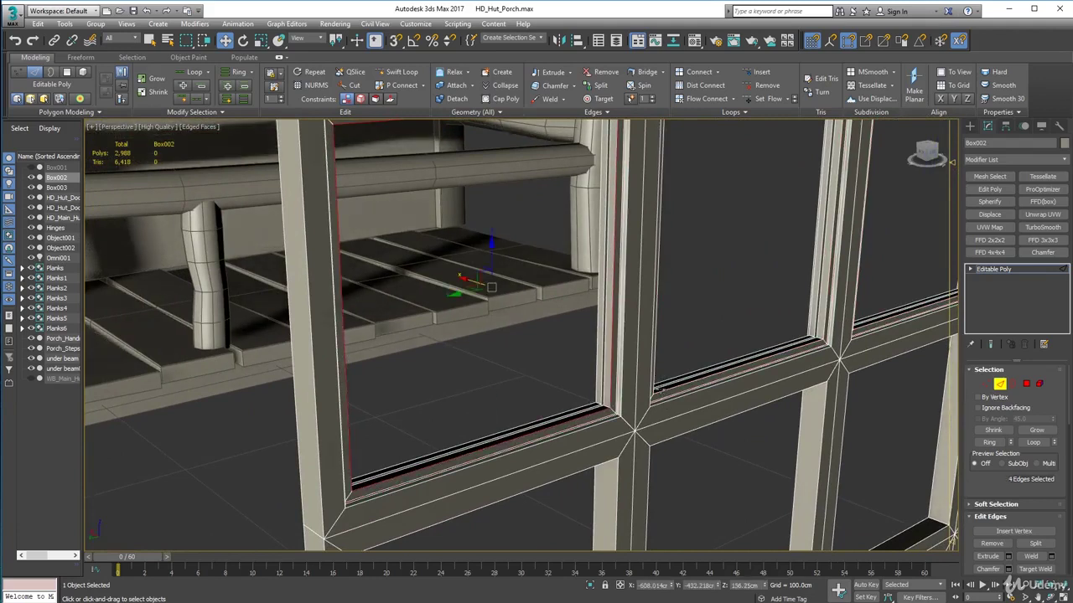
pyautogui.keyDown('ctrl'); pyautogui.doubleClick(660, 391); pyautogui.keyUp('ctrl')
pyautogui.scroll(-3, 709, 393)
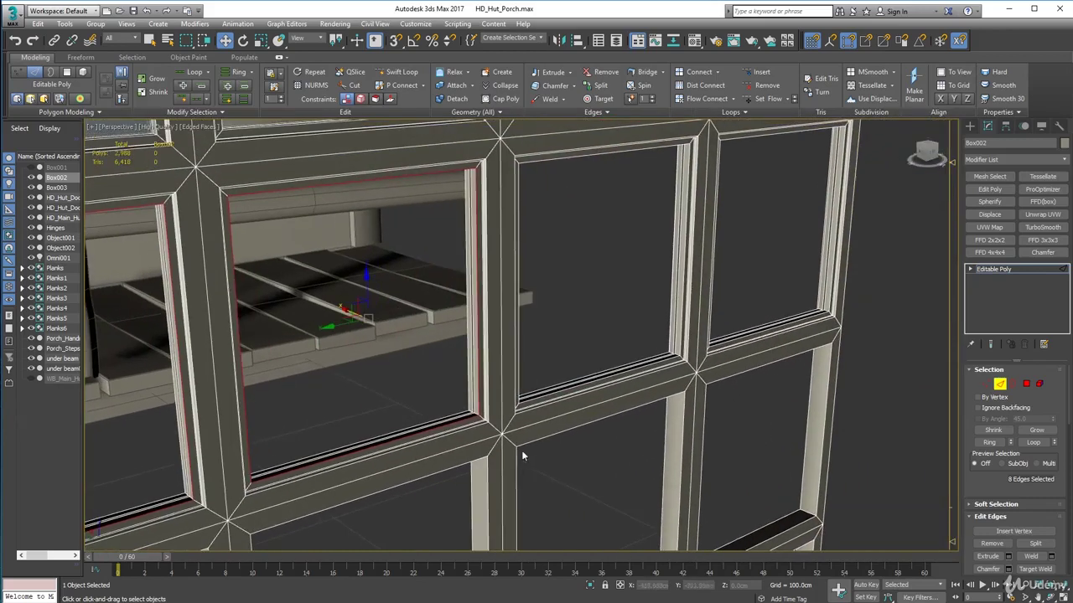
pyautogui.scroll(4, 521, 450)
pyautogui.keyDown('ctrl'); pyautogui.doubleClick(536, 397); pyautogui.keyUp('ctrl')
pyautogui.keyDown('alt'); pyautogui.moveTo(860, 401); pyautogui.dragTo(706, 457, button='middle'); pyautogui.keyUp('alt')
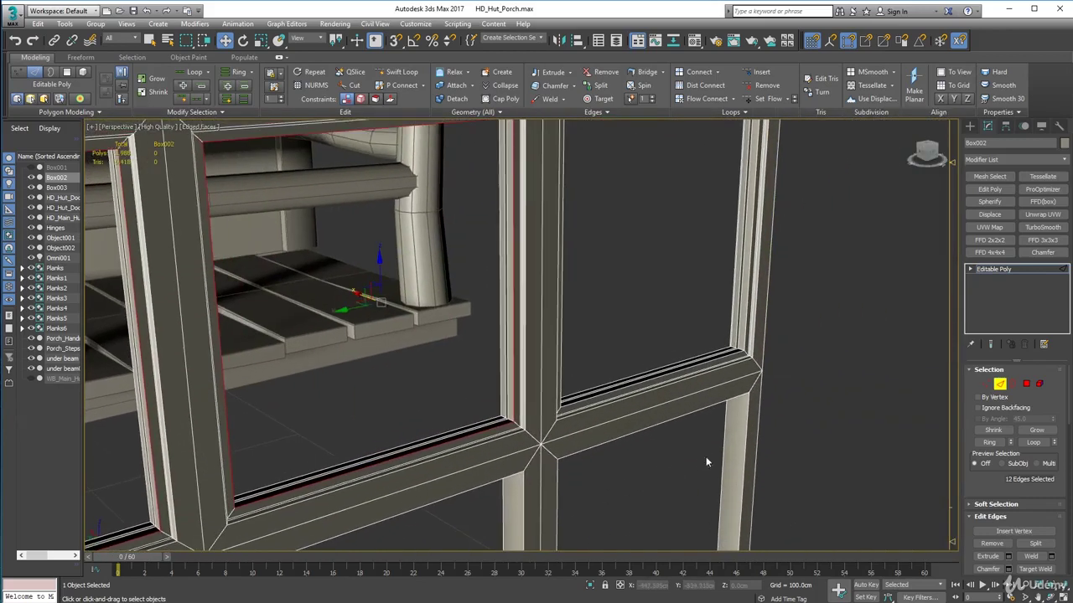
pyautogui.keyDown('ctrl'); pyautogui.doubleClick(591, 399); pyautogui.keyUp('ctrl')
# - Add the pane-side ledge edge loops of the four top-row openings to the selection
pyautogui.moveTo(585, 352); pyautogui.dragTo(615, 549, button='middle')
pyautogui.moveTo(640, 319); pyautogui.dragTo(627, 406, button='middle')
pyautogui.keyDown('ctrl'); pyautogui.doubleClick(605, 367); pyautogui.keyUp('ctrl')
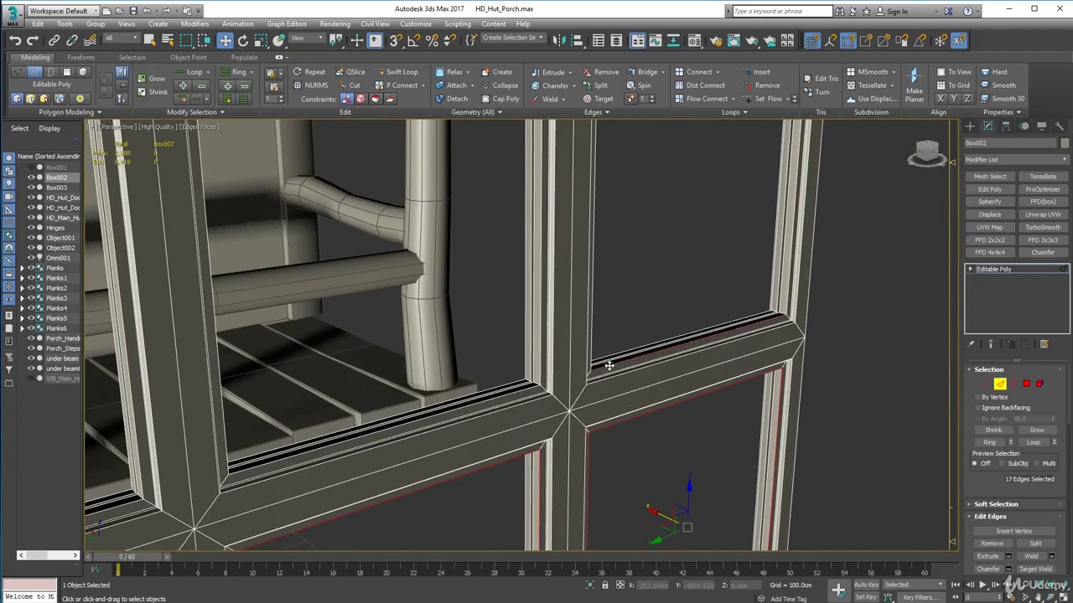
pyautogui.keyDown('ctrl'); pyautogui.doubleClick(511, 394); pyautogui.keyUp('ctrl')
pyautogui.keyDown('alt'); pyautogui.moveTo(511, 394); pyautogui.dragTo(885, 325, button='middle'); pyautogui.keyUp('alt')
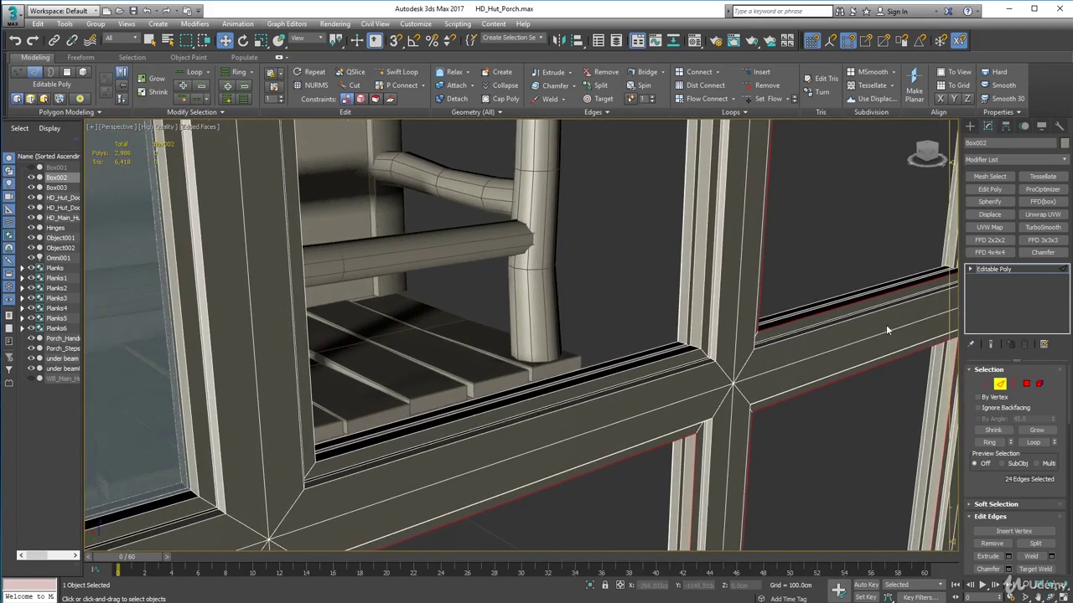
pyautogui.keyDown('ctrl'); pyautogui.doubleClick(607, 378); pyautogui.keyUp('ctrl')
pyautogui.moveTo(493, 448); pyautogui.dragTo(914, 293, button='middle')
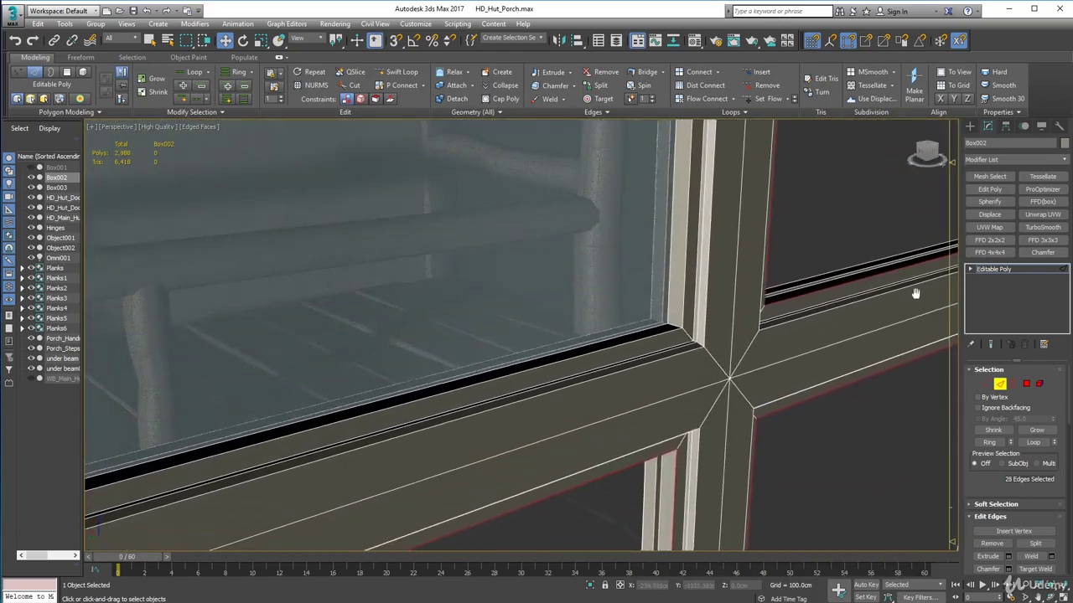
pyautogui.keyDown('ctrl'); pyautogui.doubleClick(645, 343); pyautogui.keyUp('ctrl')
# - Move the selected pane-side ledge edge loops along the X axis toward the glass, widening the ledge strips, and fine-tune their position
pyautogui.scroll(-3, 642, 352)
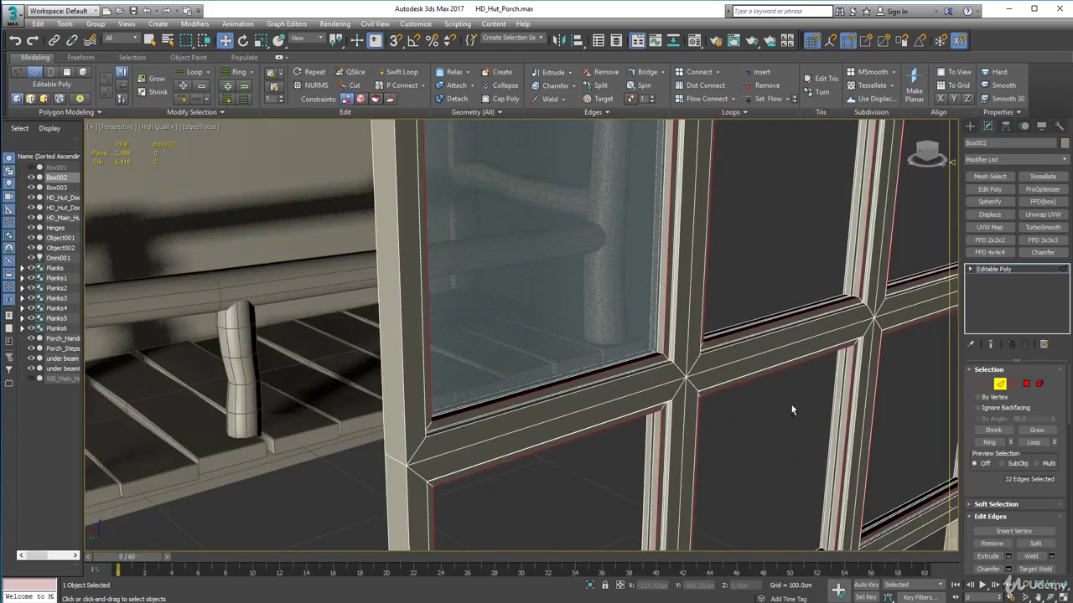
pyautogui.scroll(-2, 792, 409)
pyautogui.moveTo(792, 408); pyautogui.dragTo(625, 437, button='middle')
pyautogui.scroll(3, 662, 373)
pyautogui.scroll(-1, 652, 378)
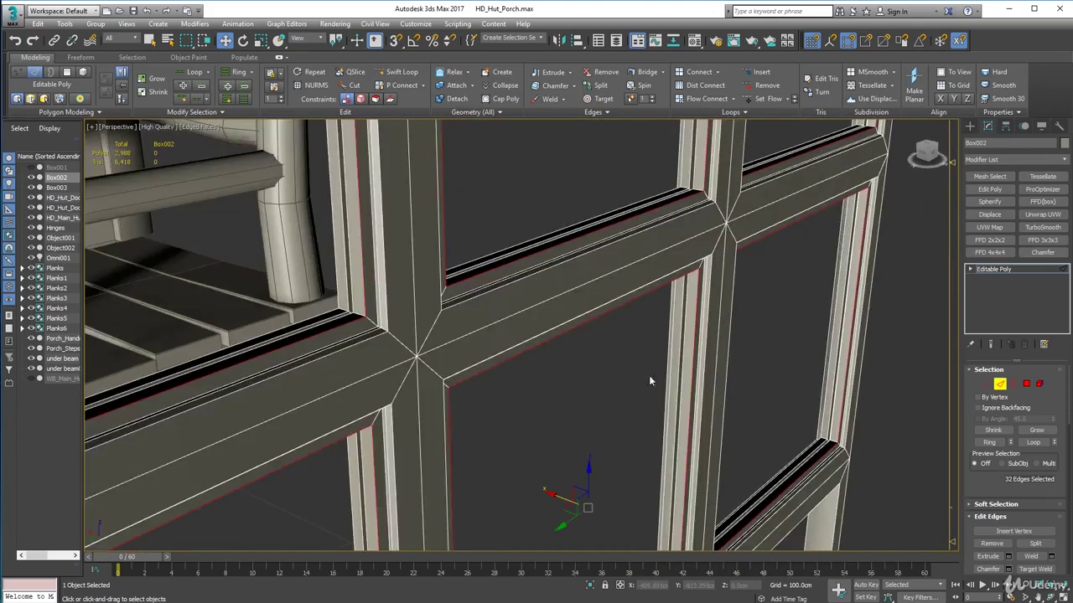
pyautogui.moveTo(534, 389); pyautogui.dragTo(614, 356, button='middle')
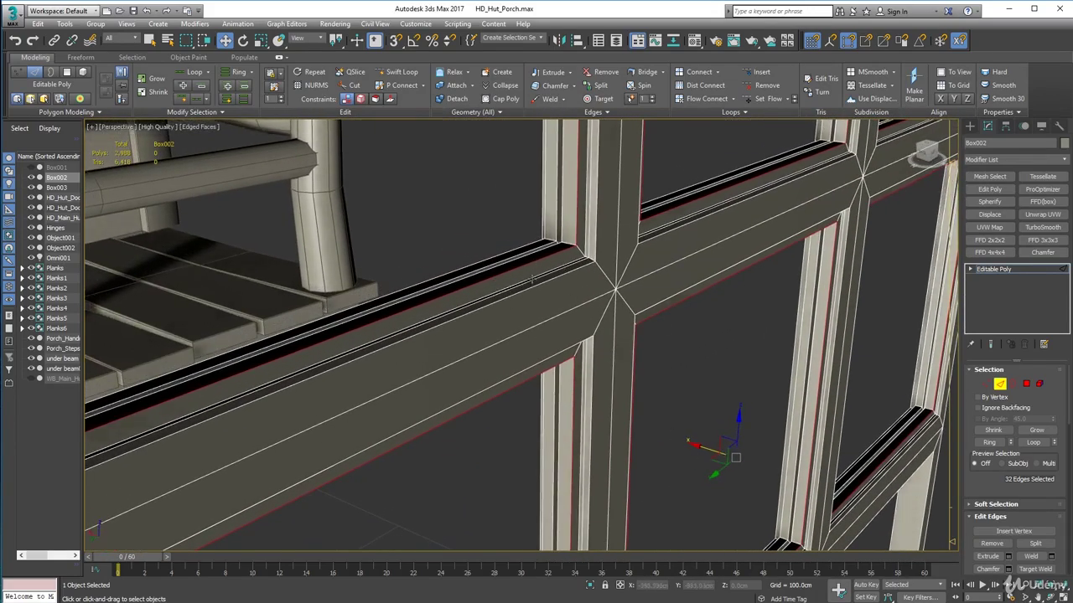
pyautogui.scroll(2, 572, 268)
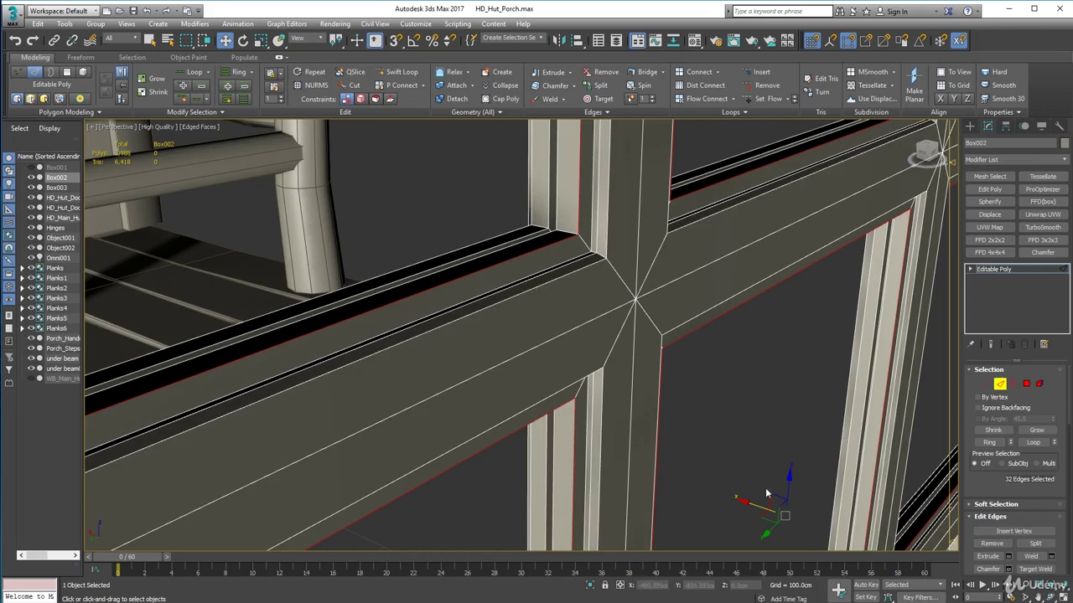
pyautogui.moveTo(744, 501); pyautogui.dragTo(737, 501)
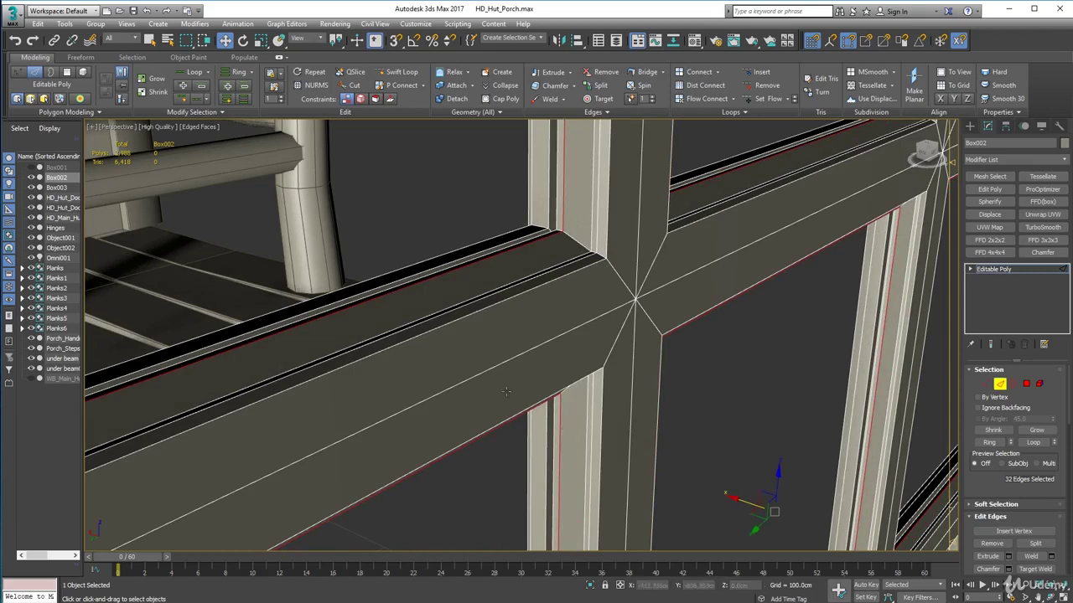
pyautogui.keyDown('alt'); pyautogui.moveTo(495, 356); pyautogui.dragTo(589, 257, button='middle'); pyautogui.keyUp('alt')
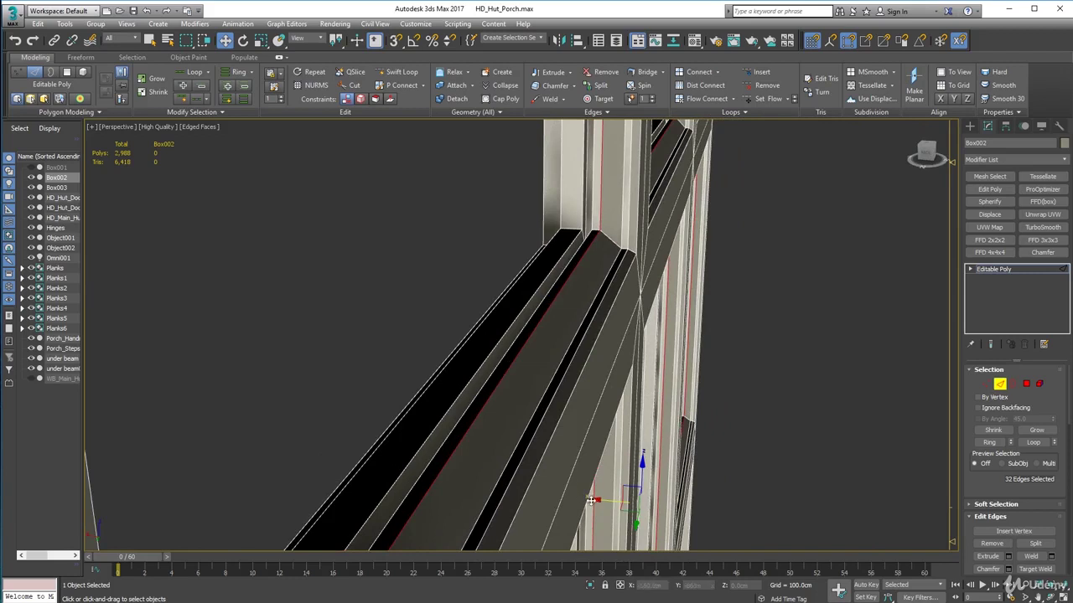
pyautogui.moveTo(592, 501); pyautogui.dragTo(592, 502)
pyautogui.scroll(-5, 615, 398)
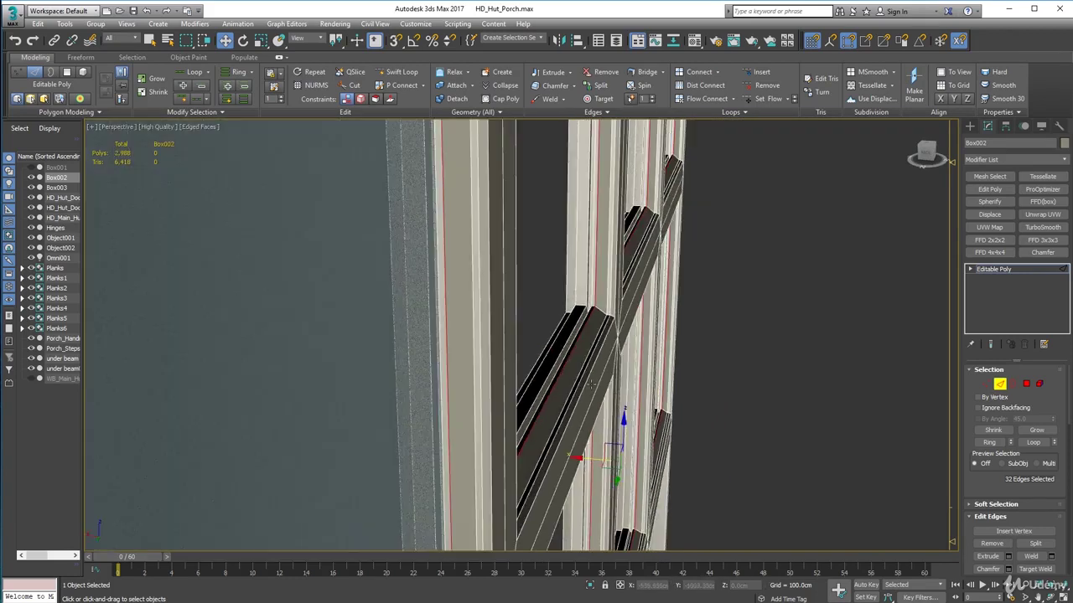
# - Finish editing the window frame's edges and clear the object selection
pyautogui.keyDown('alt'); pyautogui.moveTo(590, 383); pyautogui.dragTo(517, 477, button='middle'); pyautogui.keyUp('alt')
pyautogui.press('2')
pyautogui.click(517, 477)
pyautogui.scroll(-6, 509, 437)
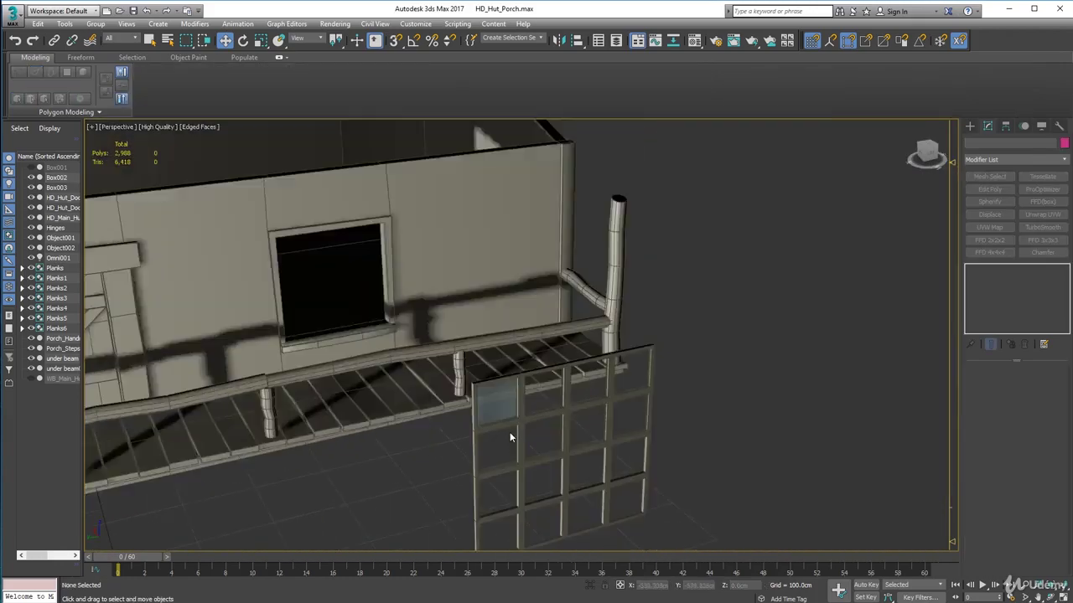
pyautogui.scroll(6, 590, 419)
pyautogui.moveTo(551, 428); pyautogui.dragTo(617, 397, button='middle')
pyautogui.scroll(-2, 625, 391)
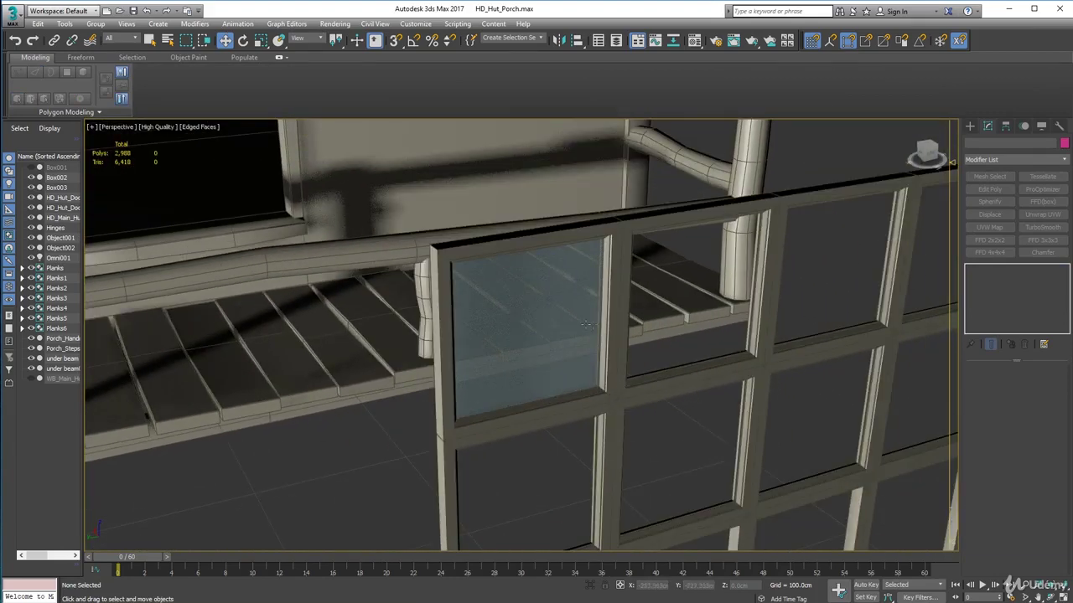
# - Select the glass pane and copy it along the Y axis into the neighbouring top-row opening
pyautogui.click(568, 350)
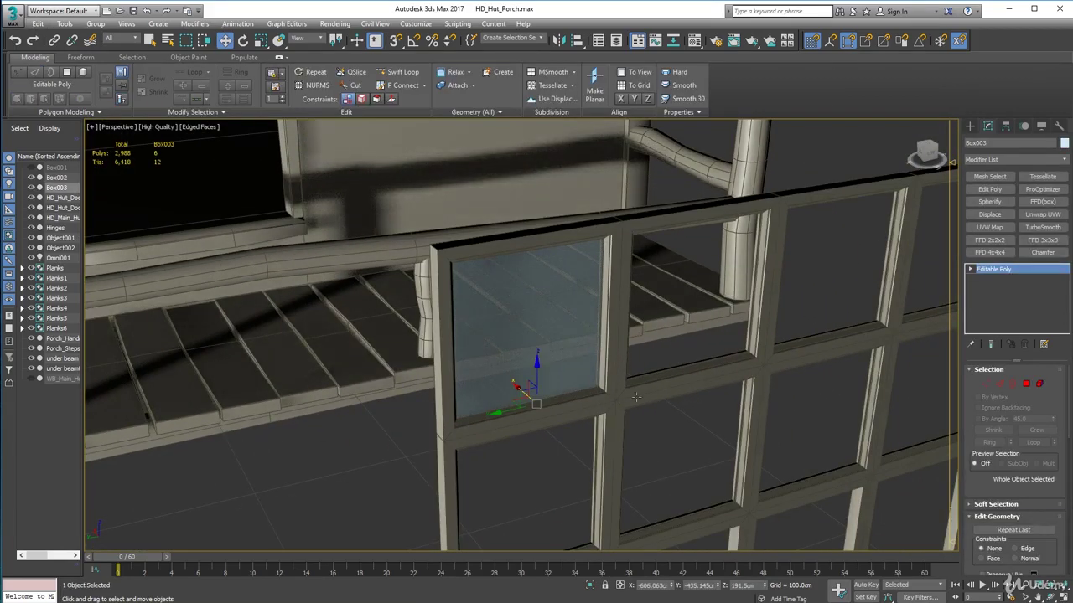
pyautogui.keyDown('alt'); pyautogui.moveTo(567, 351); pyautogui.dragTo(615, 373, button='middle'); pyautogui.keyUp('alt')
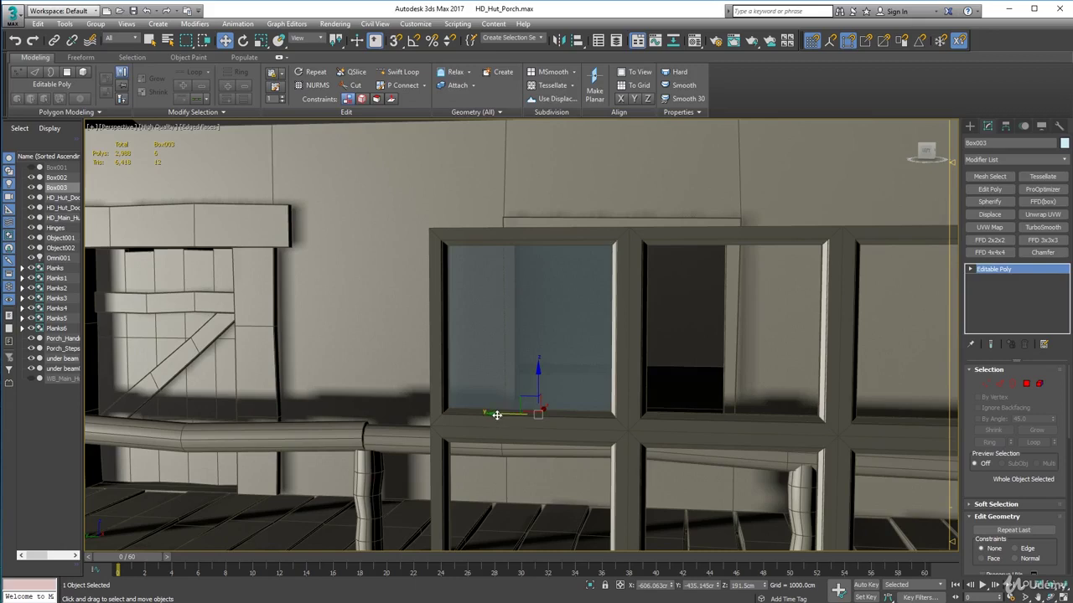
pyautogui.moveTo(497, 416)
pyautogui.keyDown('shift'); pyautogui.mouseDown()
pyautogui.moveTo(617, 431)
pyautogui.moveTo(675, 390)
pyautogui.mouseUp(); pyautogui.keyUp('shift')
pyautogui.press('Return')
# - Align the copied pane with its opening by snapping the pane's bottom corner to the frame's ledge vertex
pyautogui.keyDown('alt'); pyautogui.moveTo(675, 391); pyautogui.dragTo(661, 408, button='middle'); pyautogui.keyUp('alt')
pyautogui.scroll(5, 636, 327)
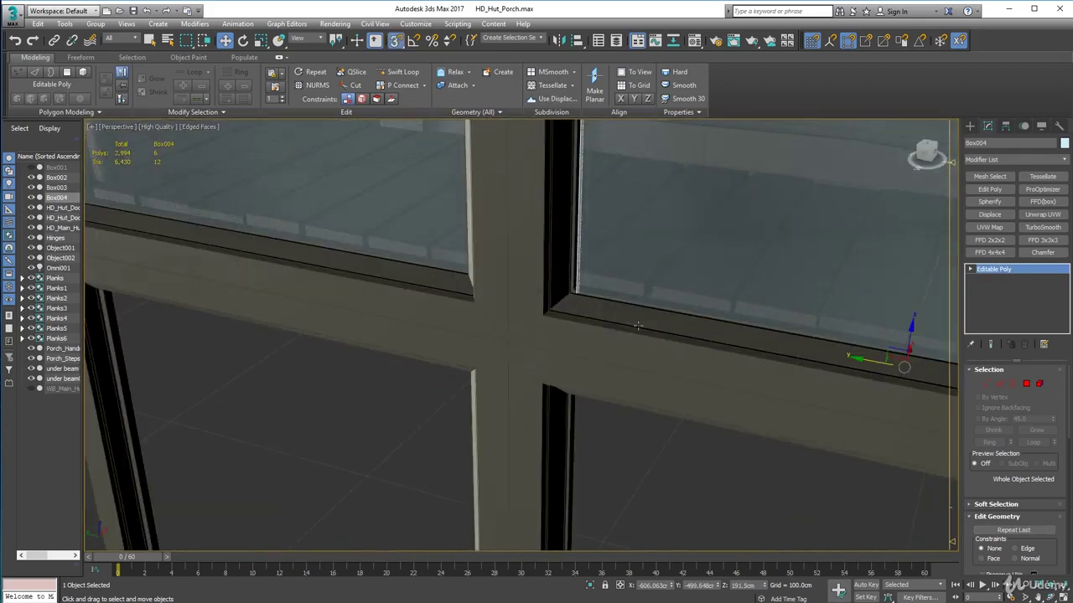
pyautogui.scroll(8, 578, 298)
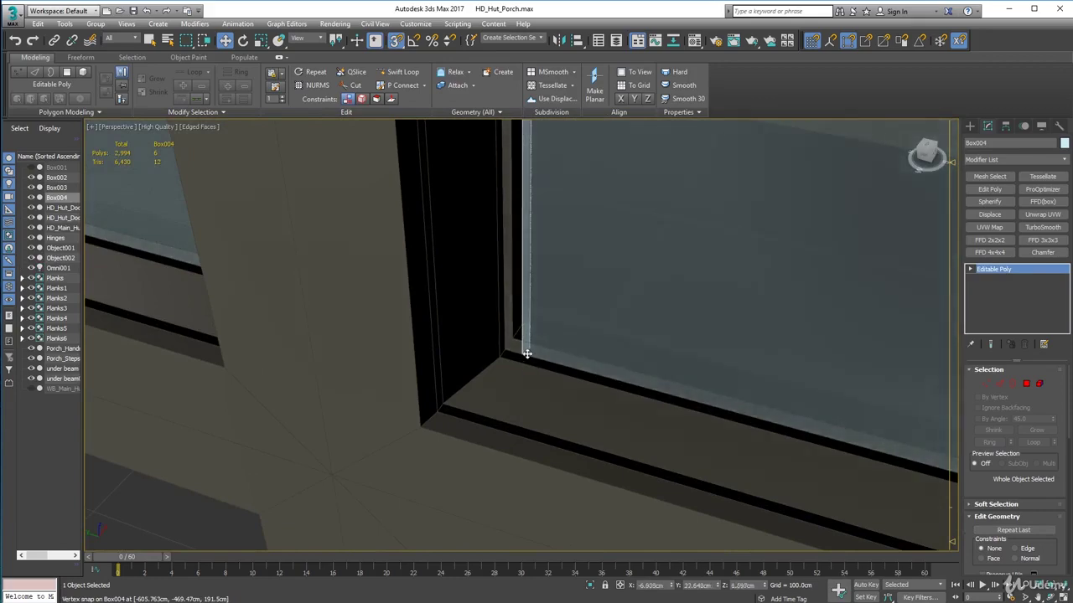
pyautogui.moveTo(526, 354); pyautogui.dragTo(809, 426)
pyautogui.scroll(-6, 445, 402)
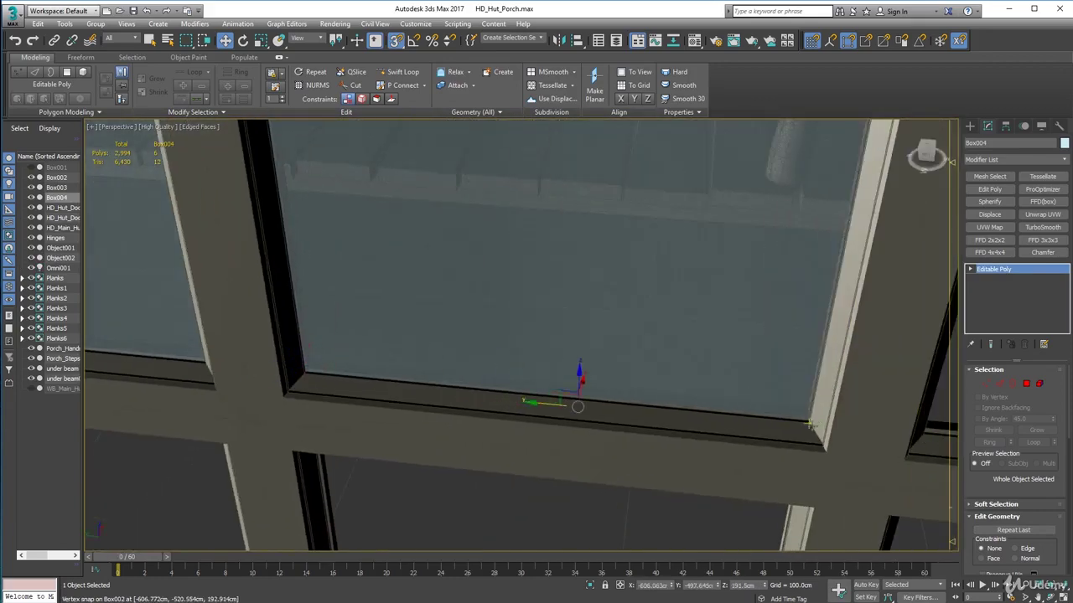
pyautogui.scroll(-5, 810, 426)
# - Turn off snapping, add the original pane to the selection and copy both panes down into the second-row openings
pyautogui.press('s')
pyautogui.keyDown('ctrl'); pyautogui.click(477, 352); pyautogui.keyUp('ctrl')
pyautogui.scroll(-4, 503, 368)
pyautogui.keyDown('alt'); pyautogui.moveTo(553, 428); pyautogui.dragTo(592, 380, button='middle'); pyautogui.keyUp('alt')
pyautogui.keyDown('shift'); pyautogui.moveTo(537, 330); pyautogui.dragTo(546, 442); pyautogui.keyUp('shift')
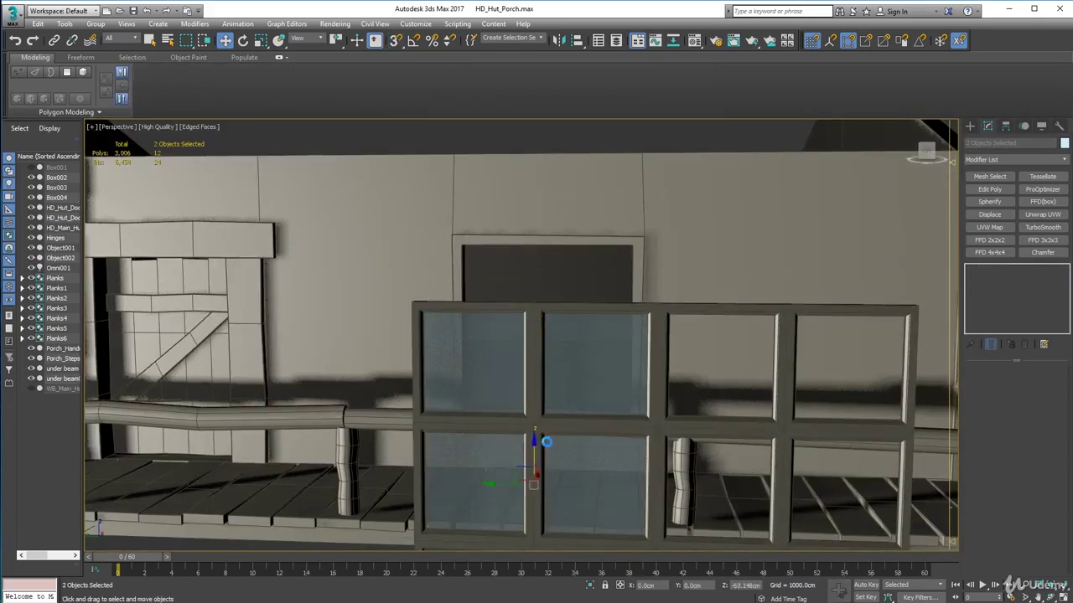
pyautogui.click(535, 360)
# - Copy the second-row pane pair across into the two empty second-row openings and up into the remaining top-row openings
pyautogui.keyDown('shift'); pyautogui.moveTo(488, 485); pyautogui.dragTo(740, 517); pyautogui.keyUp('shift')
pyautogui.click(537, 360)
pyautogui.keyDown('shift'); pyautogui.moveTo(781, 445); pyautogui.dragTo(771, 333); pyautogui.keyUp('shift')
pyautogui.click(553, 361)
pyautogui.keyDown('alt'); pyautogui.moveTo(382, 360); pyautogui.dragTo(449, 385, button='middle'); pyautogui.keyUp('alt')
pyautogui.click(379, 486)
pyautogui.press('s')
# - Select all eight glass panes in the upper two rows and group them as Window_Panes
pyautogui.click(484, 314)
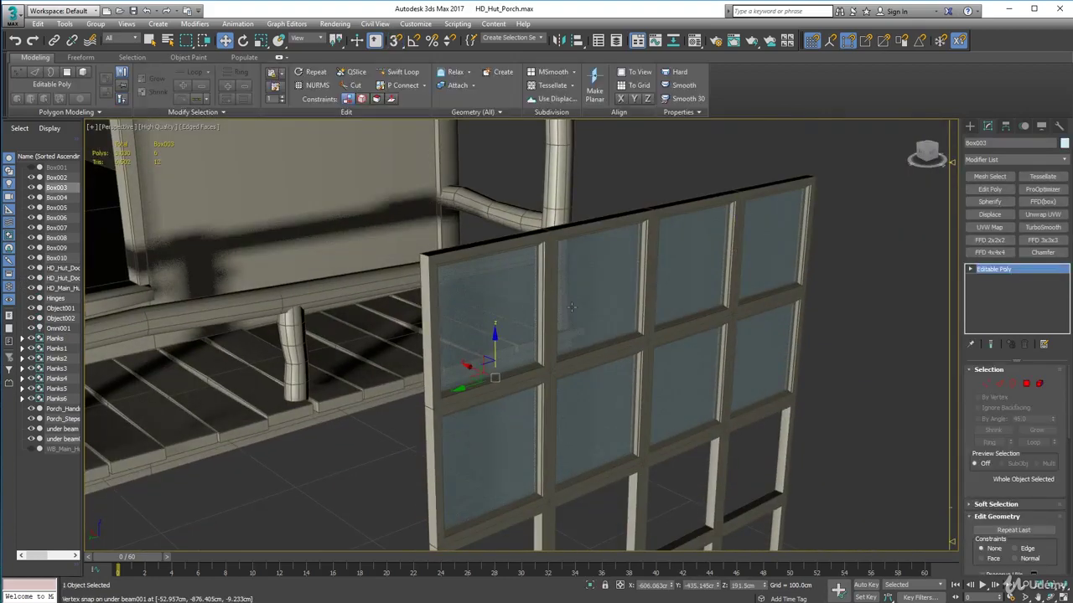
pyautogui.keyDown('ctrl'); pyautogui.click(587, 300); pyautogui.keyUp('ctrl')
pyautogui.keyDown('ctrl'); pyautogui.click(683, 278); pyautogui.keyUp('ctrl')
pyautogui.keyDown('ctrl'); pyautogui.click(765, 262); pyautogui.keyUp('ctrl')
pyautogui.press('q')
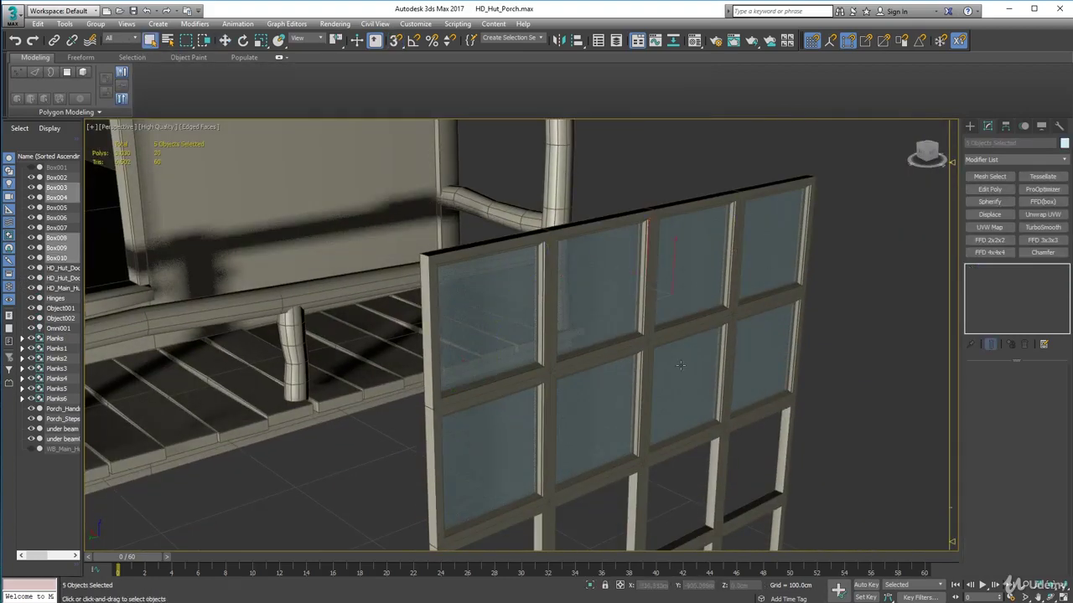
pyautogui.keyDown('ctrl'); pyautogui.click(506, 432); pyautogui.keyUp('ctrl')
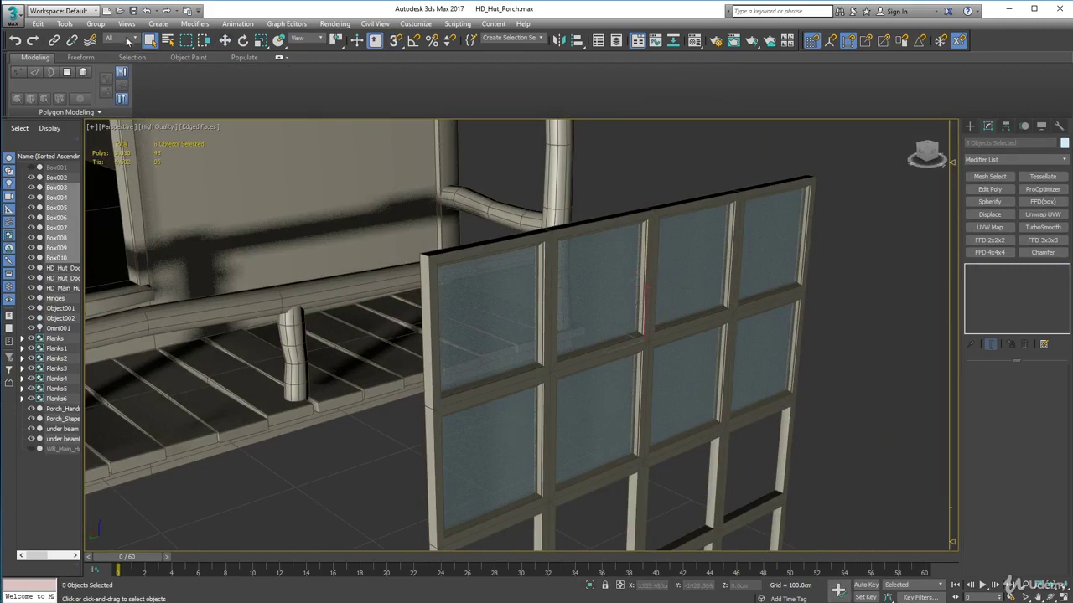
pyautogui.click(95, 23)
pyautogui.click(104, 38)
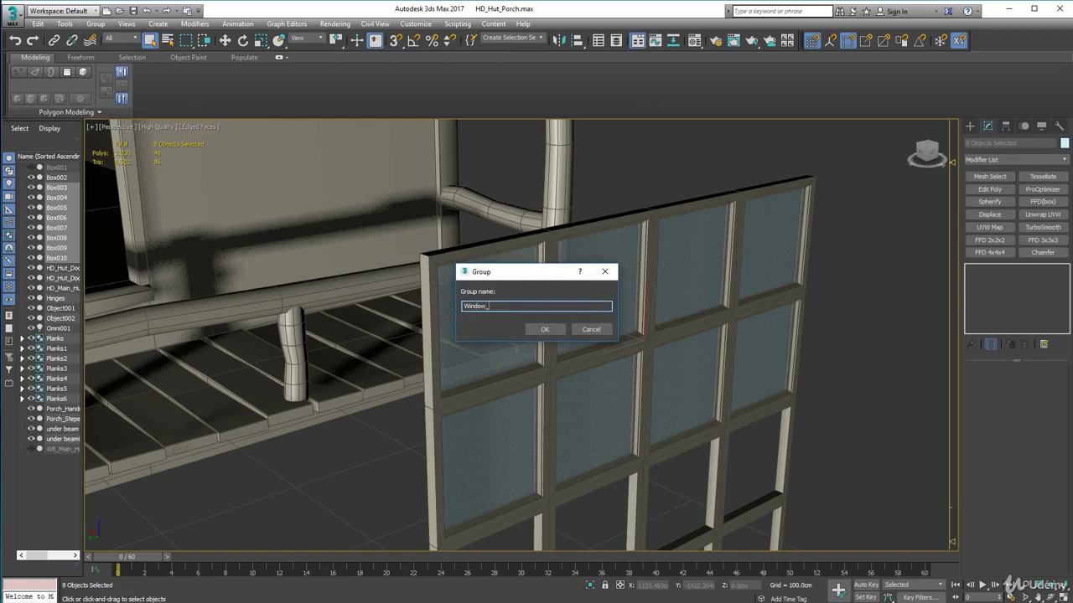
pyautogui.press('Return')
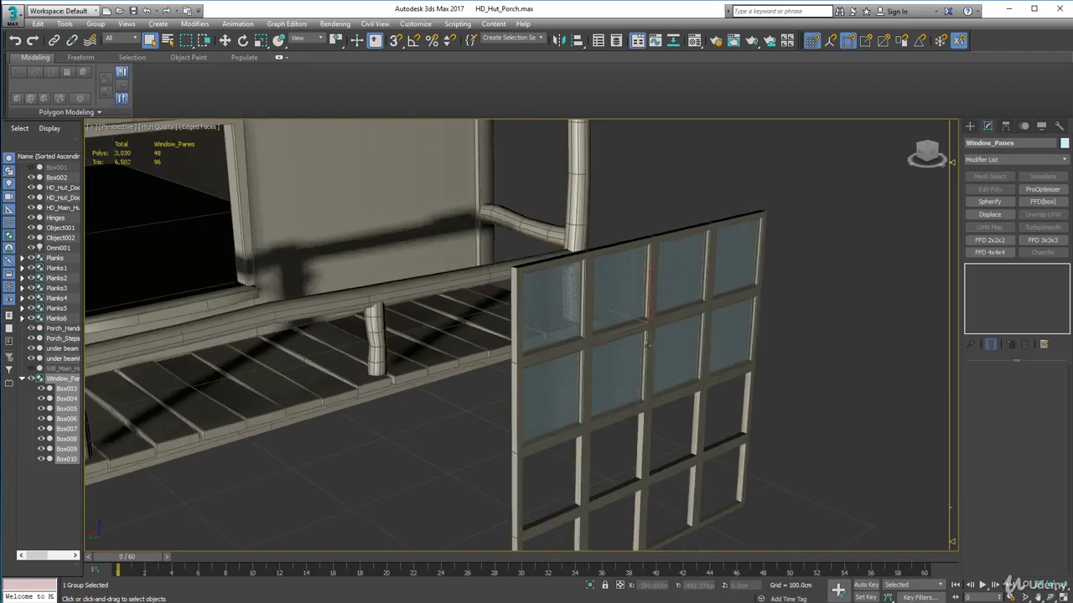
# - Delete the polygons of the frame's two empty lower rows, keeping only the two glazed rows
pyautogui.keyDown('alt'); pyautogui.moveTo(647, 345); pyautogui.dragTo(602, 202, button='middle'); pyautogui.keyUp('alt')
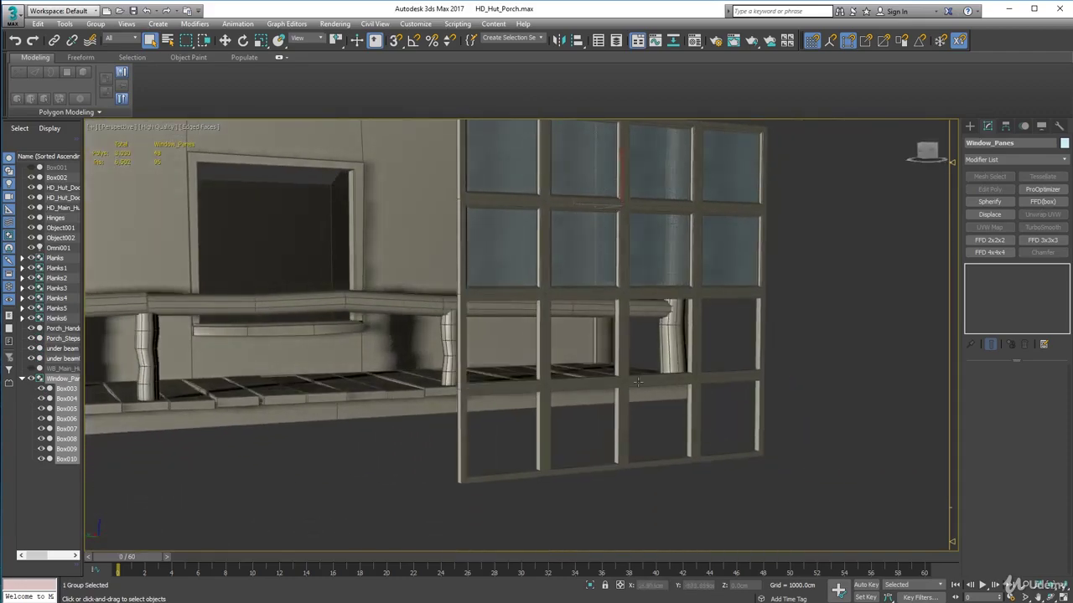
pyautogui.click(761, 292)
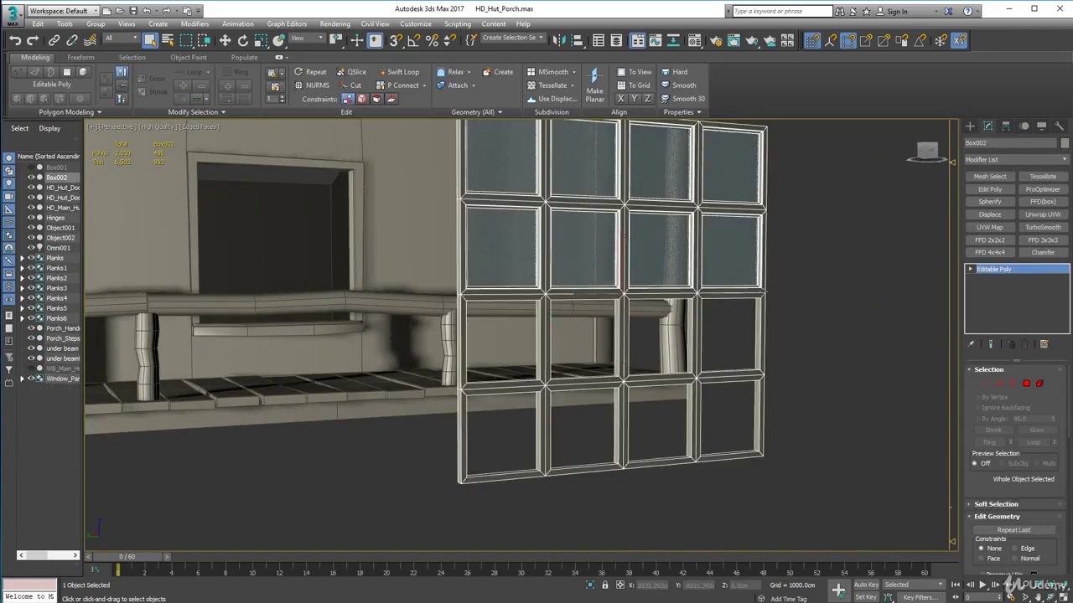
pyautogui.click(1026, 385)
pyautogui.keyDown('alt'); pyautogui.moveTo(781, 419); pyautogui.dragTo(626, 425, button='middle'); pyautogui.keyUp('alt')
pyautogui.moveTo(397, 302); pyautogui.dragTo(399, 301)
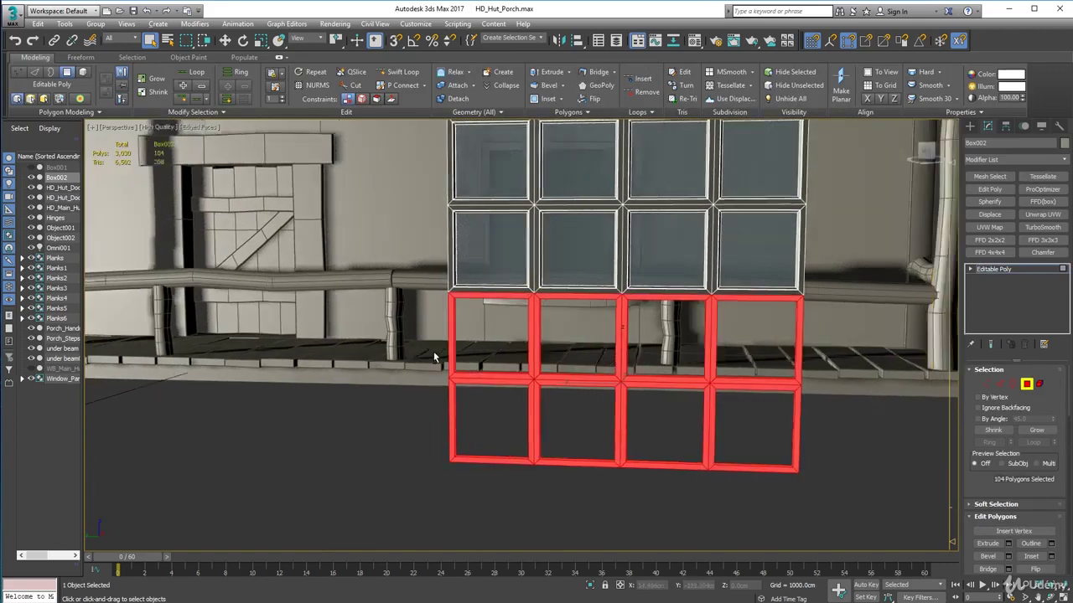
pyautogui.keyDown('alt'); pyautogui.moveTo(433, 351); pyautogui.dragTo(708, 358, button='middle'); pyautogui.keyUp('alt')
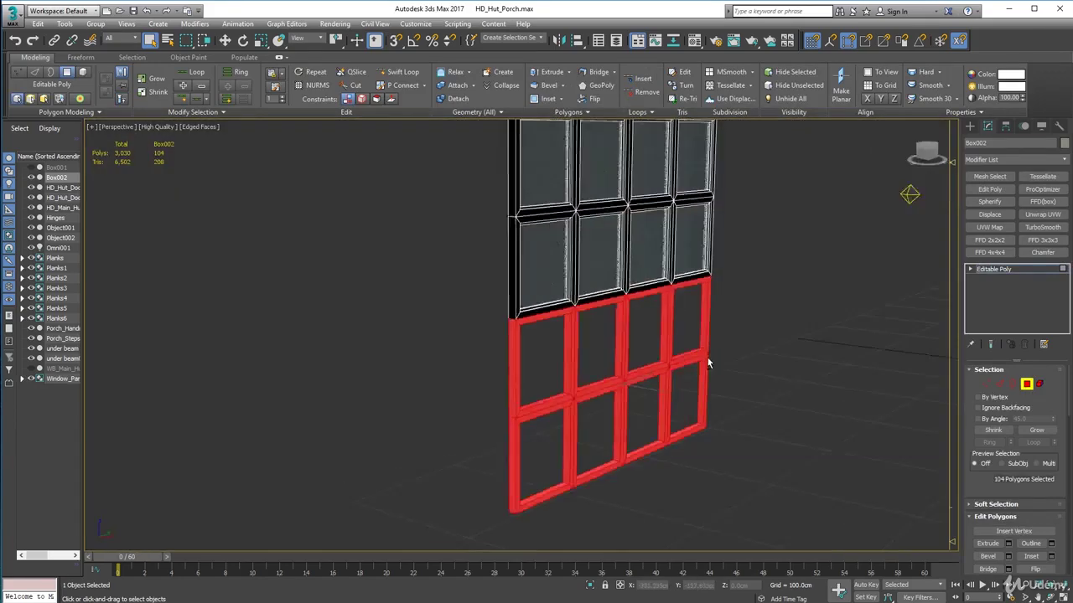
pyautogui.hotkey('alt', 'q')
pyautogui.press('Delete')
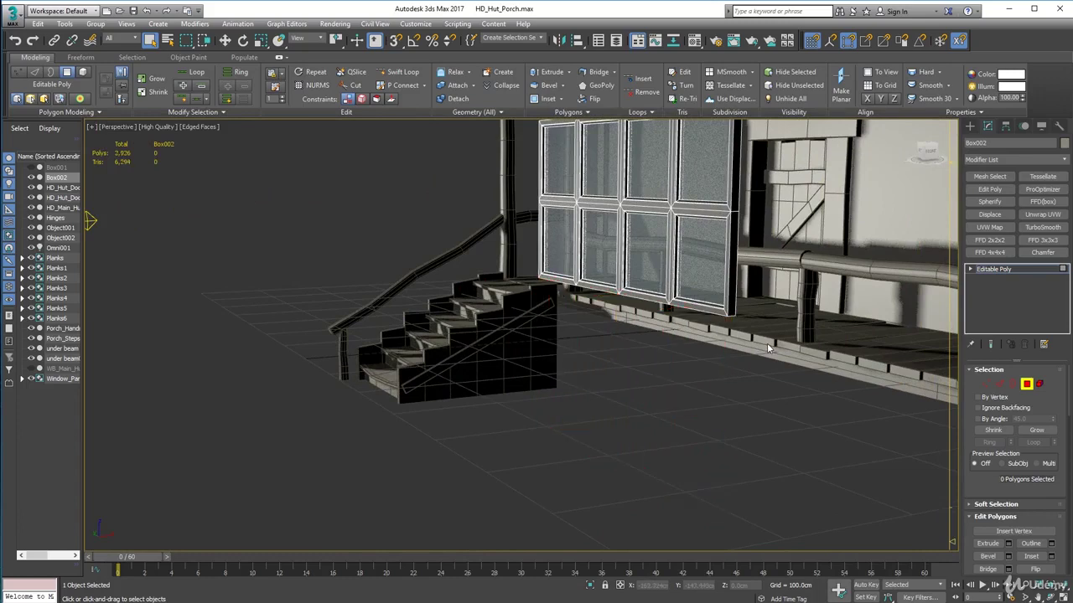
pyautogui.click(1029, 385)
# - Center the pivot of the remaining two-row window frame to the object
pyautogui.keyDown('alt'); pyautogui.moveTo(511, 368); pyautogui.dragTo(649, 347, button='middle'); pyautogui.keyUp('alt')
pyautogui.moveTo(644, 341); pyautogui.dragTo(629, 446, button='middle')
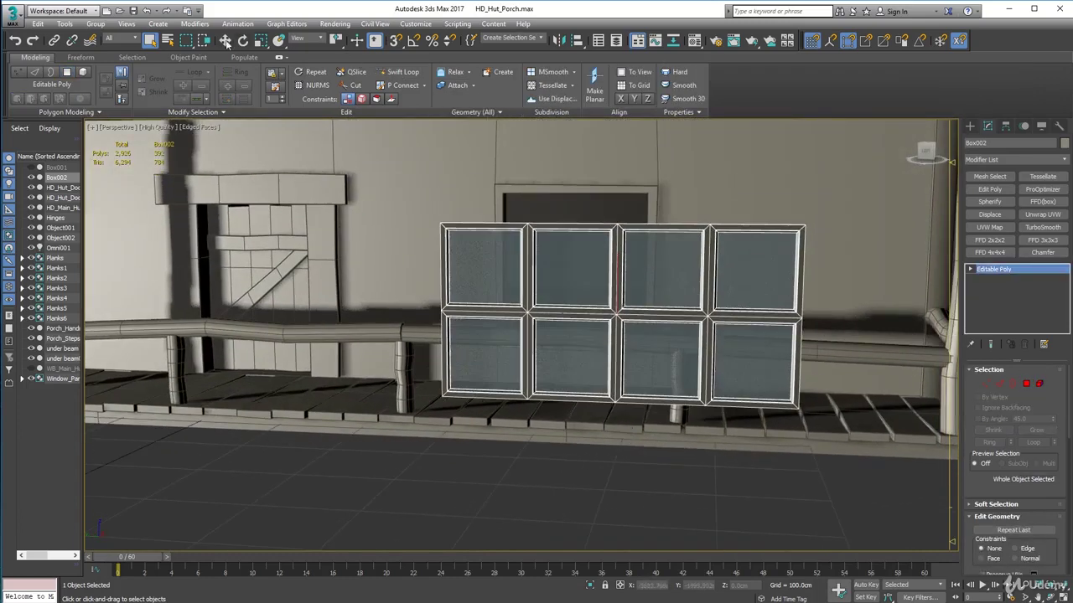
pyautogui.click(225, 41)
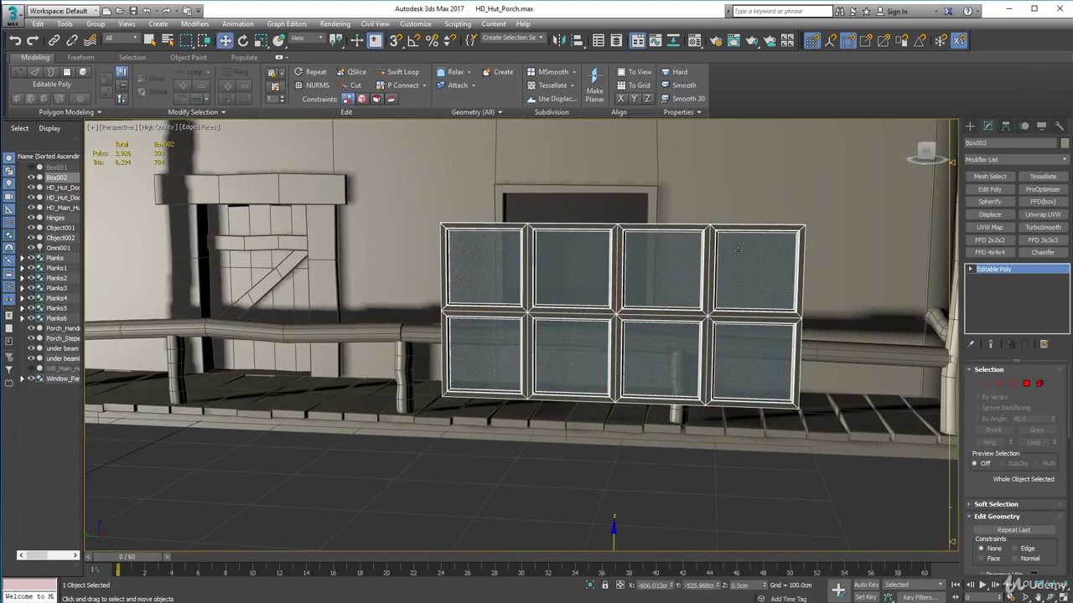
pyautogui.click(1007, 126)
pyautogui.click(1012, 202)
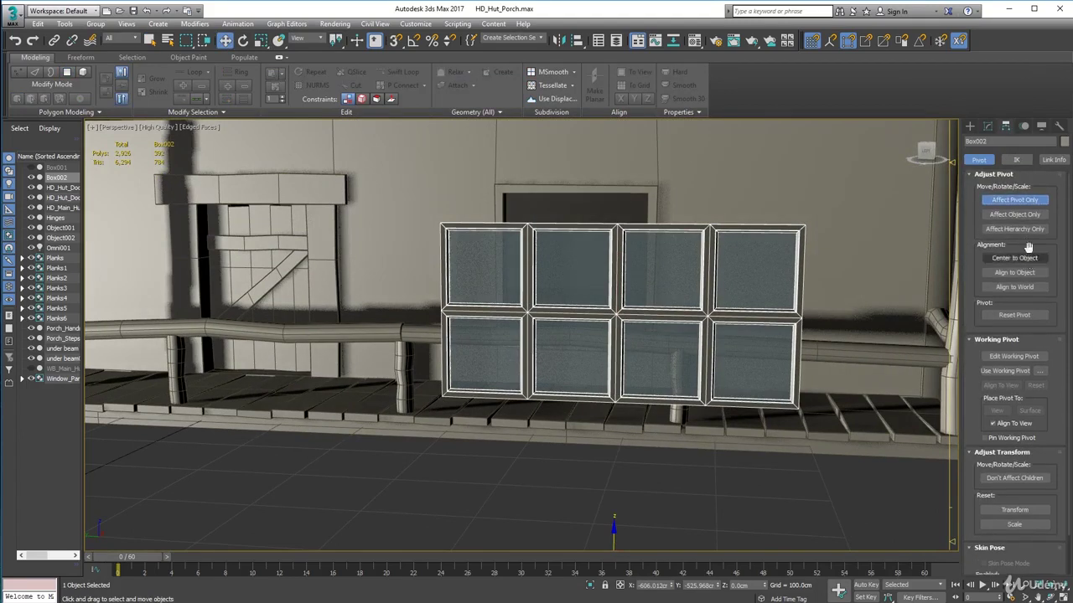
pyautogui.click(1016, 258)
pyautogui.click(1014, 200)
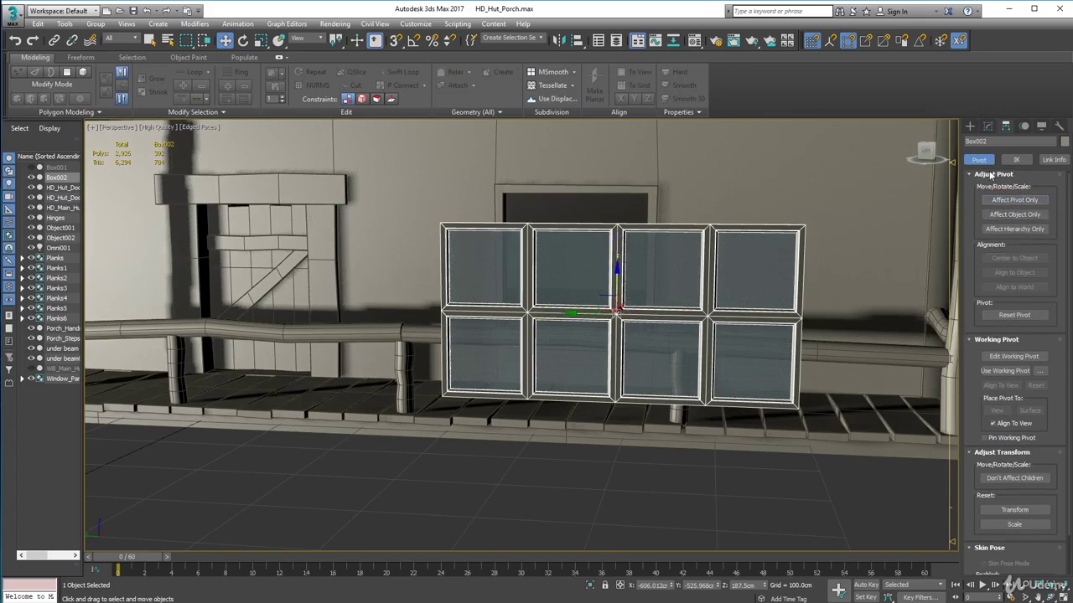
pyautogui.click(988, 127)
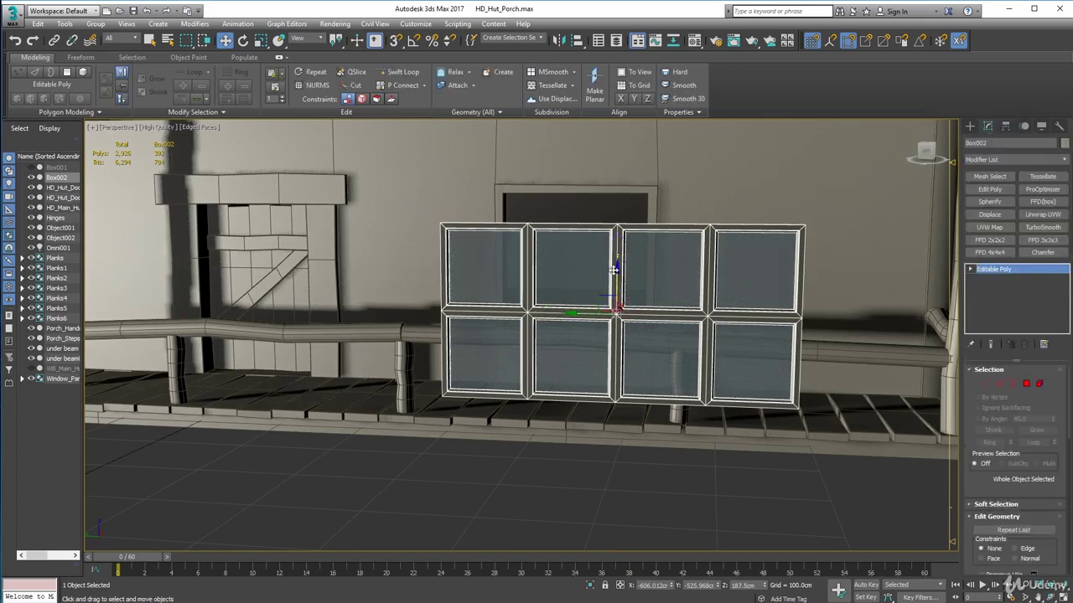
# - Copy the two-row frame straight down below the original and rotate the copy so its open edge faces the original
pyautogui.keyDown('shift'); pyautogui.moveTo(616, 268); pyautogui.dragTo(623, 461); pyautogui.keyUp('shift')
pyautogui.click(538, 357)
pyautogui.keyDown('alt'); pyautogui.moveTo(543, 363); pyautogui.dragTo(616, 368, button='middle'); pyautogui.keyUp('alt')
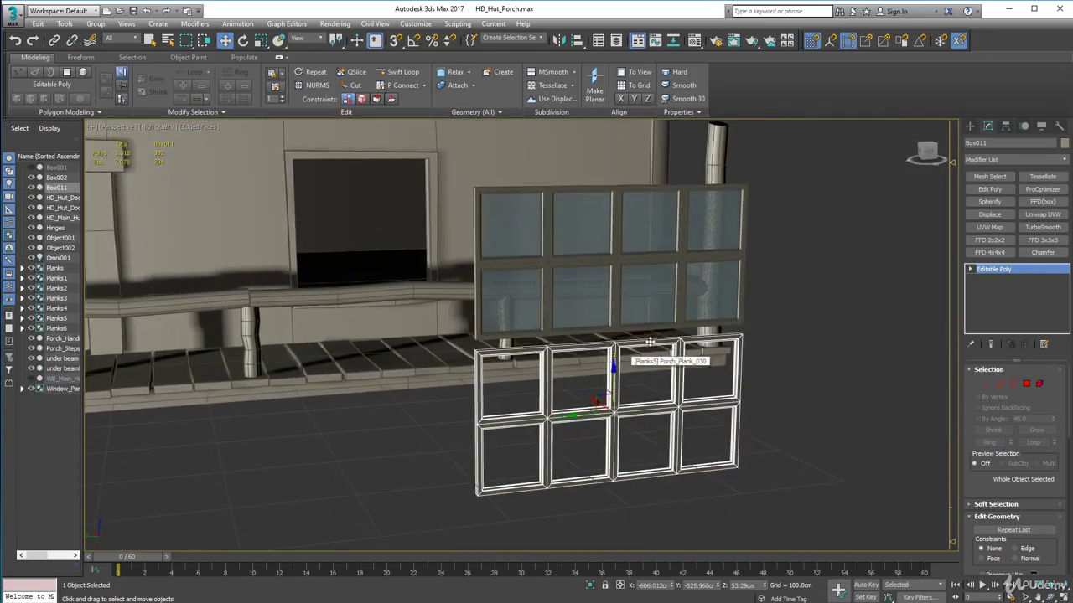
pyautogui.press('e')
pyautogui.moveTo(590, 382)
pyautogui.mouseDown()
pyautogui.moveTo(620, 394)
pyautogui.moveTo(687, 346)
pyautogui.mouseUp()
pyautogui.press('w')
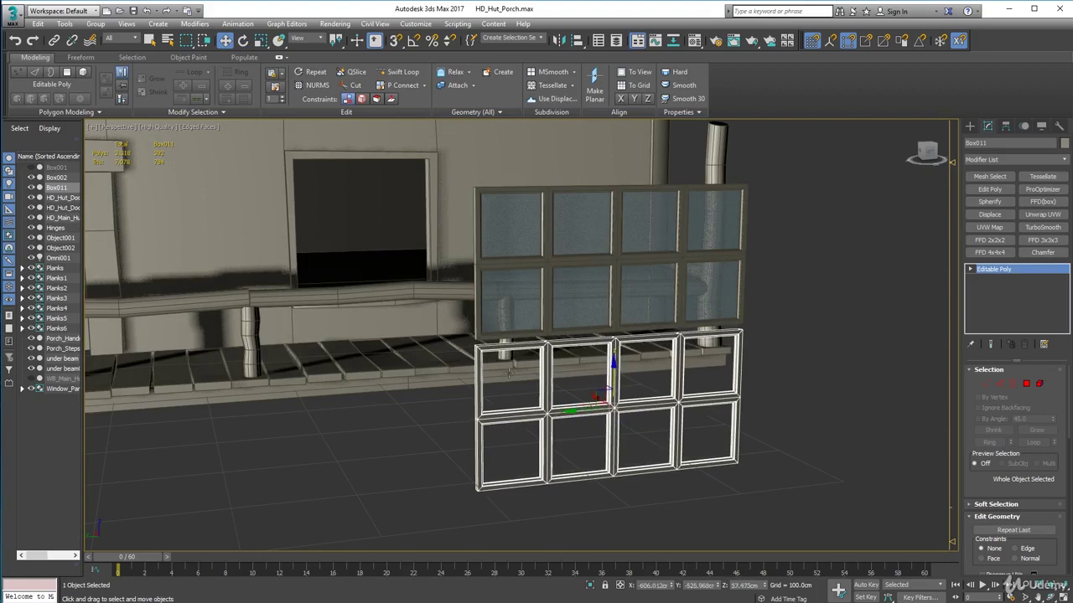
# - Join the frame copy to the original's underside by vertex-snapping its upper corner to the original's lower corner
pyautogui.scroll(6, 484, 349)
pyautogui.scroll(-6, 484, 349)
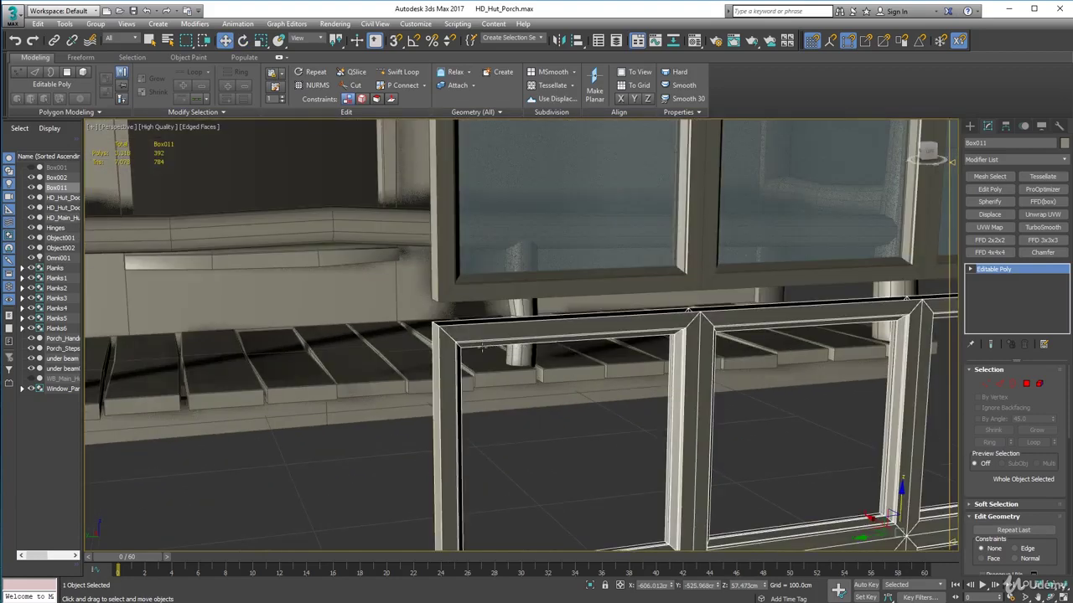
pyautogui.press('s')
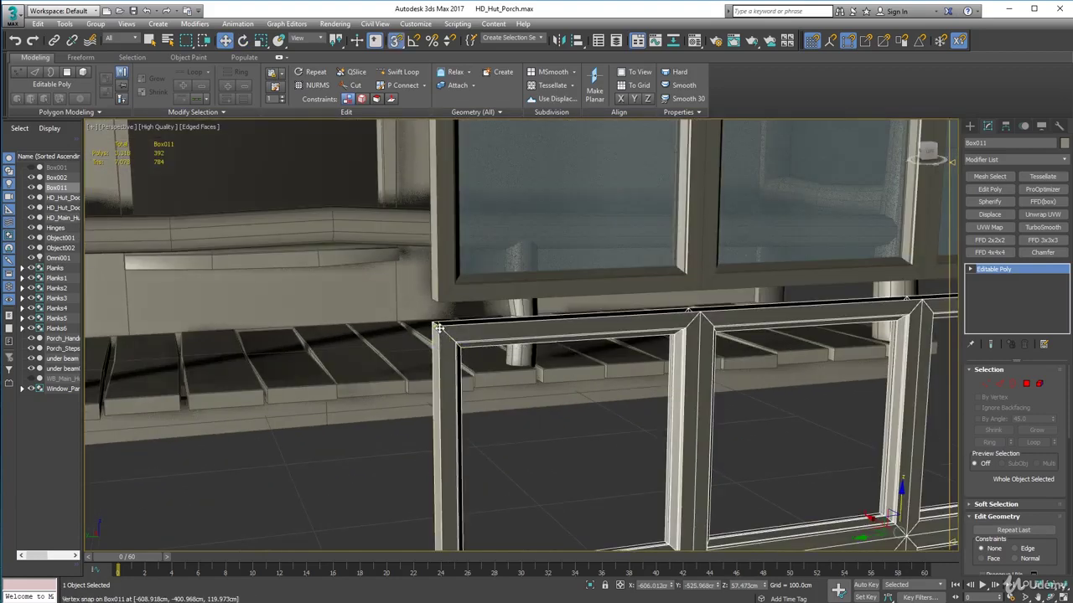
pyautogui.moveTo(438, 328); pyautogui.dragTo(436, 309)
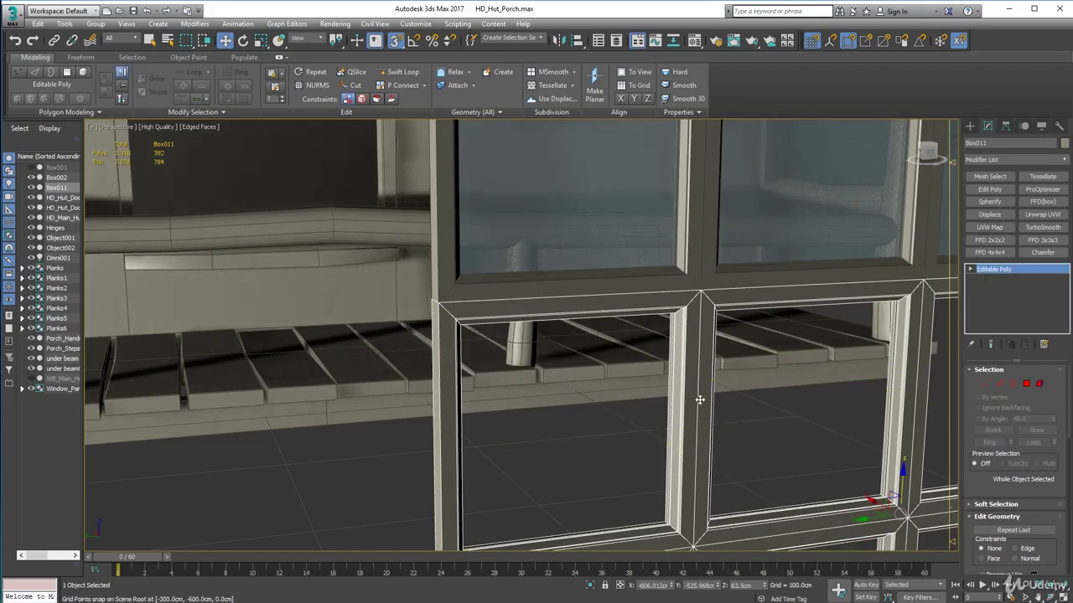
# - Attach the original upper frame to the lower frame copy as one object
pyautogui.scroll(-3, 761, 431)
pyautogui.scroll(5, 740, 405)
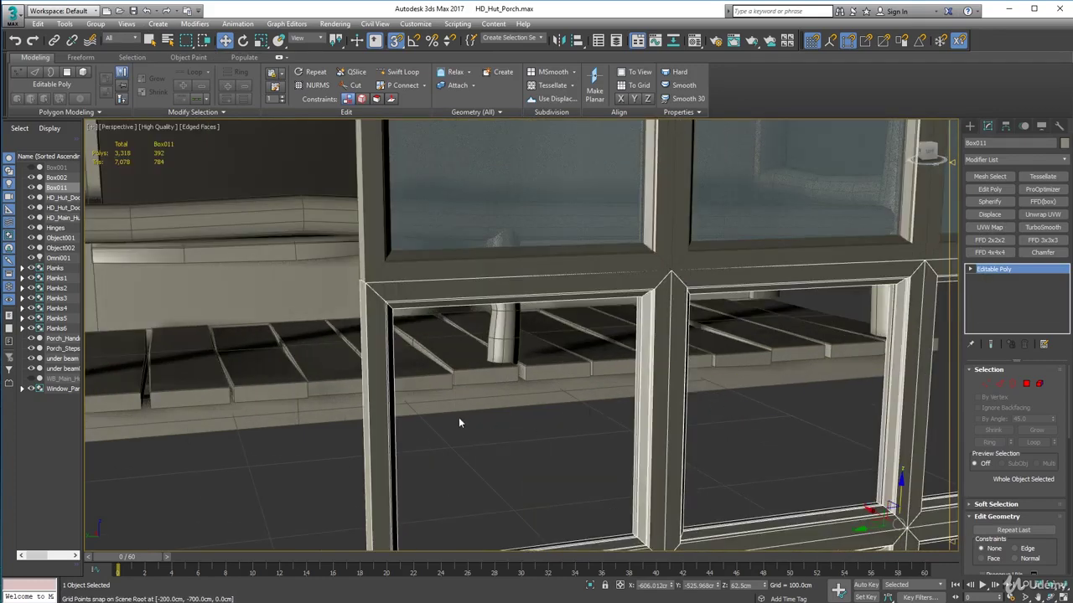
pyautogui.click(449, 85)
pyautogui.click(372, 260)
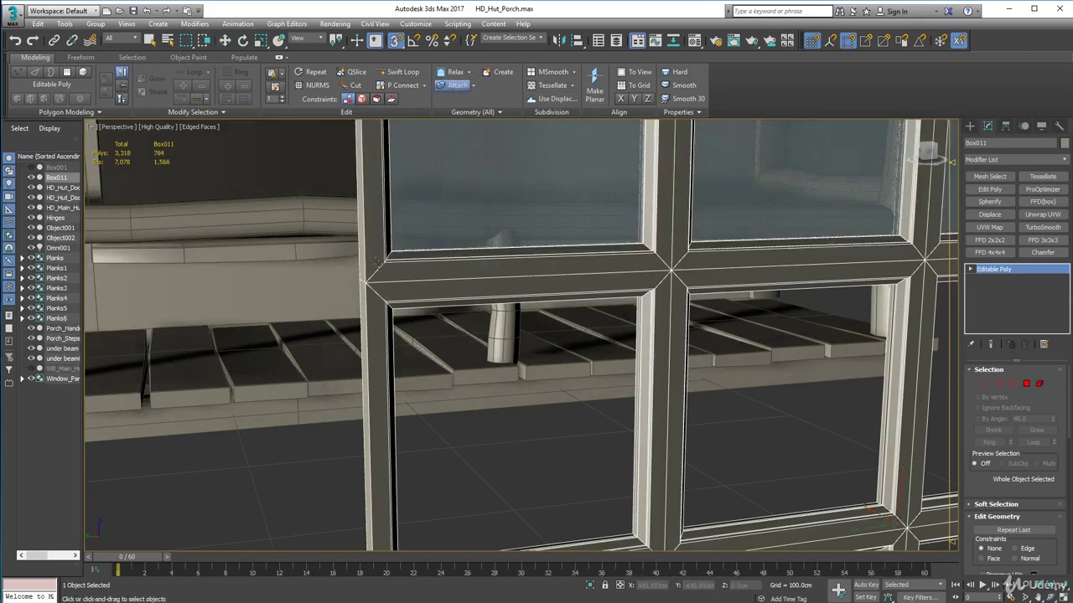
# - Select only the center-line vertices along the seam between the two frame halves, excluding the opening corner vertices above and below
pyautogui.scroll(-3, 457, 304)
pyautogui.keyDown('alt'); pyautogui.moveTo(693, 332); pyautogui.dragTo(628, 330, button='middle'); pyautogui.keyUp('alt')
pyautogui.moveTo(754, 327); pyautogui.dragTo(571, 336, button='middle')
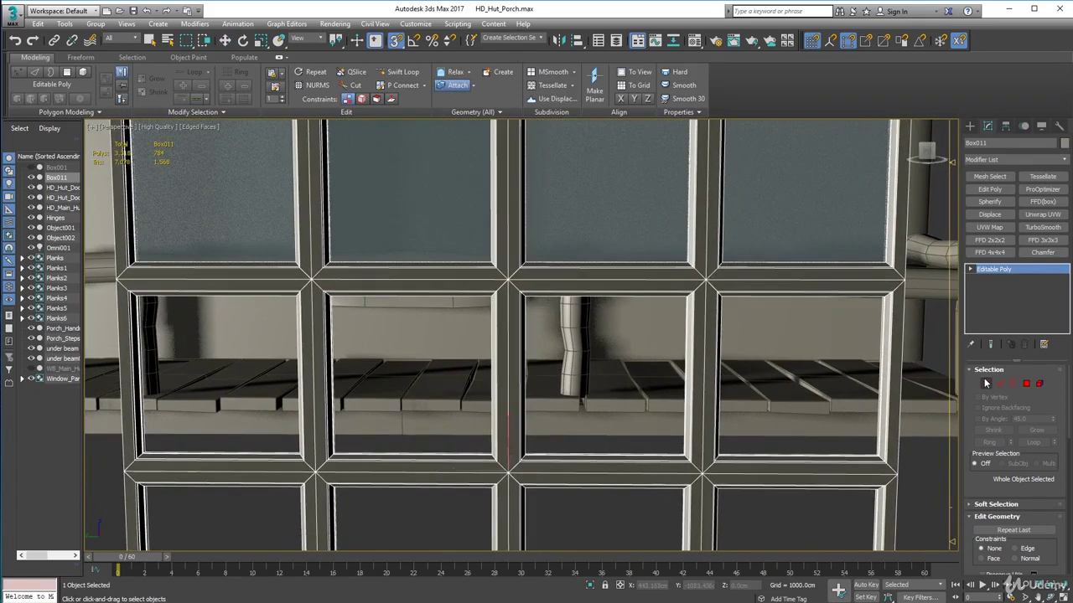
pyautogui.click(985, 383)
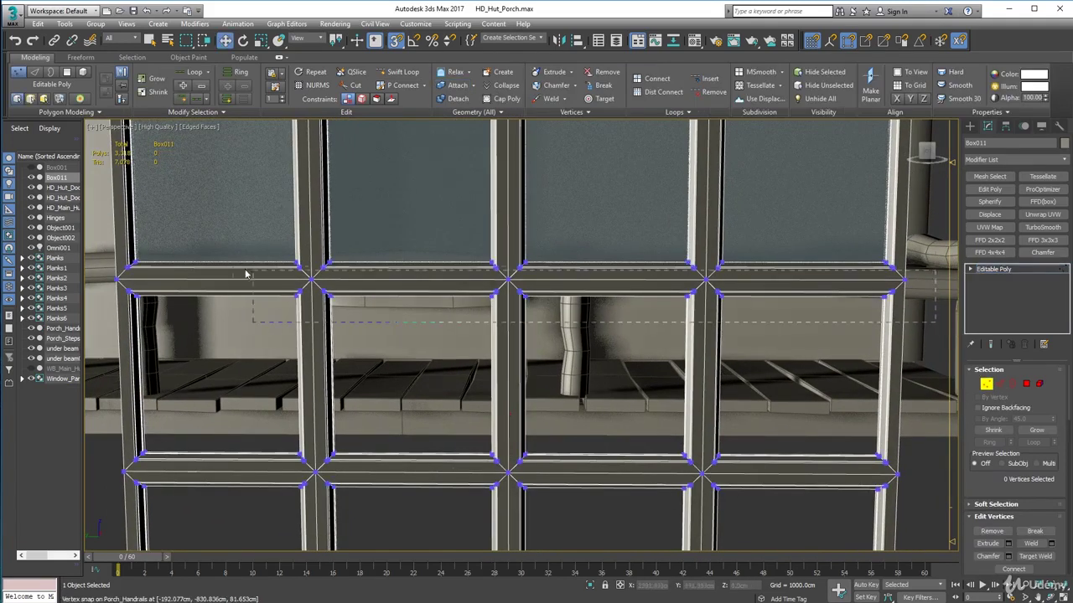
pyautogui.moveTo(99, 250); pyautogui.dragTo(99, 250)
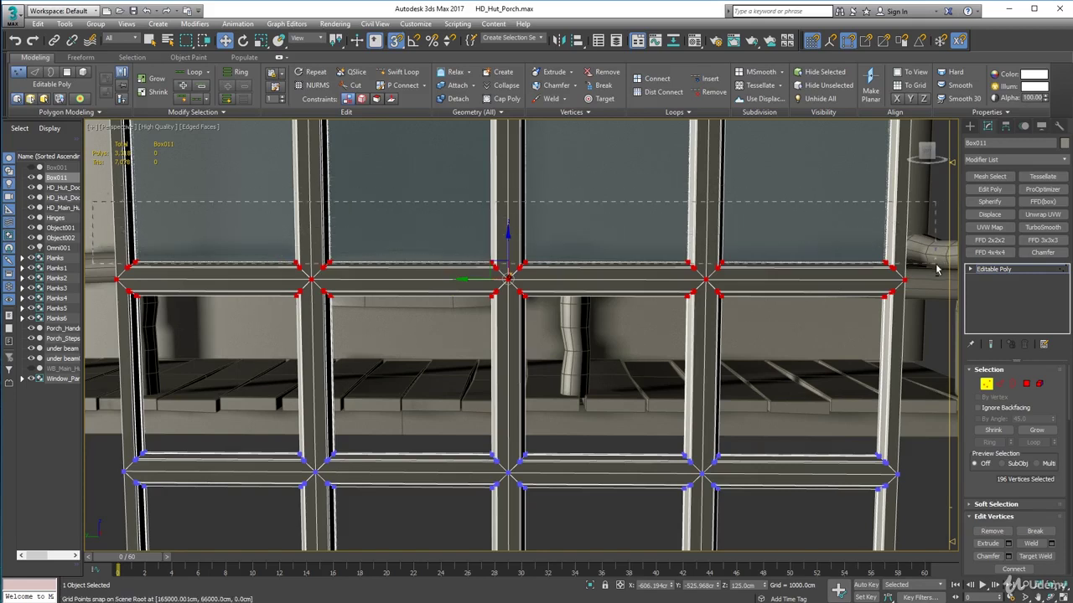
pyautogui.keyDown('alt'); pyautogui.moveTo(934, 273); pyautogui.dragTo(935, 273); pyautogui.keyUp('alt')
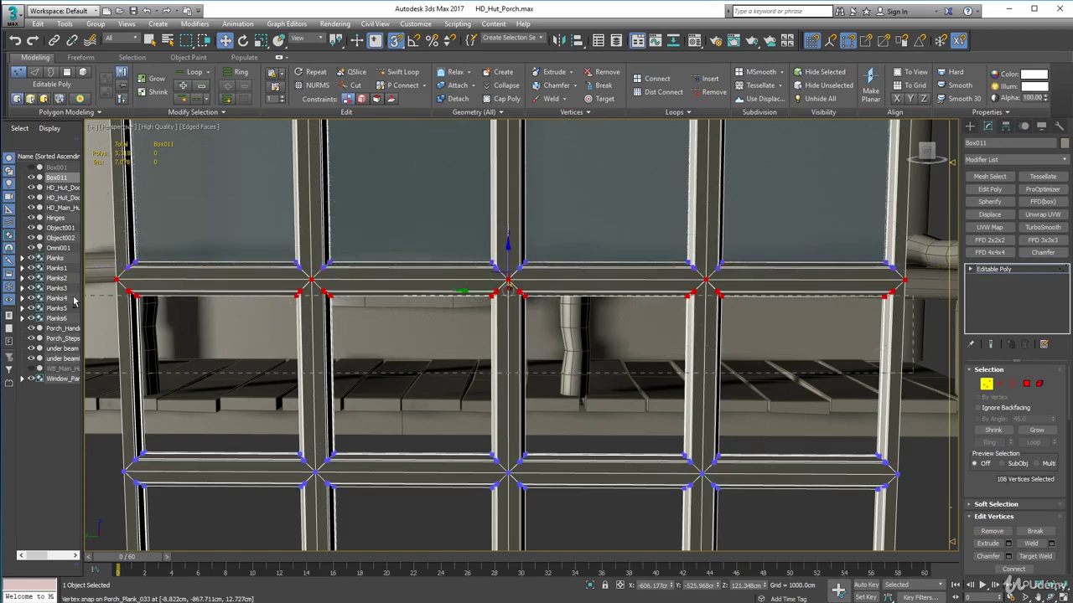
pyautogui.keyDown('alt'); pyautogui.moveTo(73, 286); pyautogui.dragTo(76, 288); pyautogui.keyUp('alt')
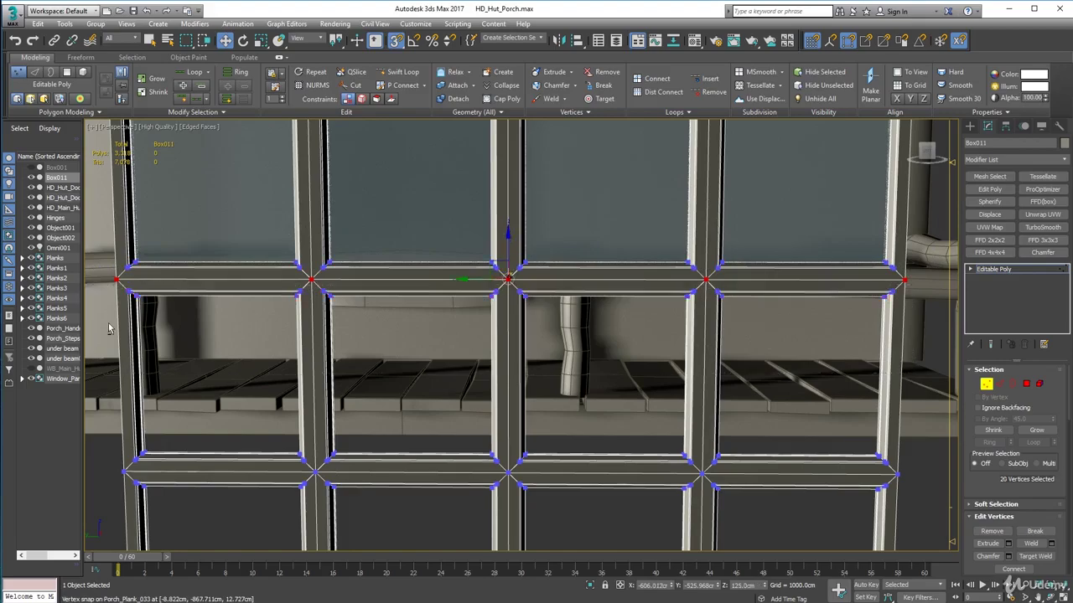
# - Weld the selected center-line vertices along the seam between the frame halves with a 2.0cm threshold, and leave vertex editing
pyautogui.keyDown('alt'); pyautogui.moveTo(109, 324); pyautogui.dragTo(395, 209, button='middle'); pyautogui.keyUp('alt')
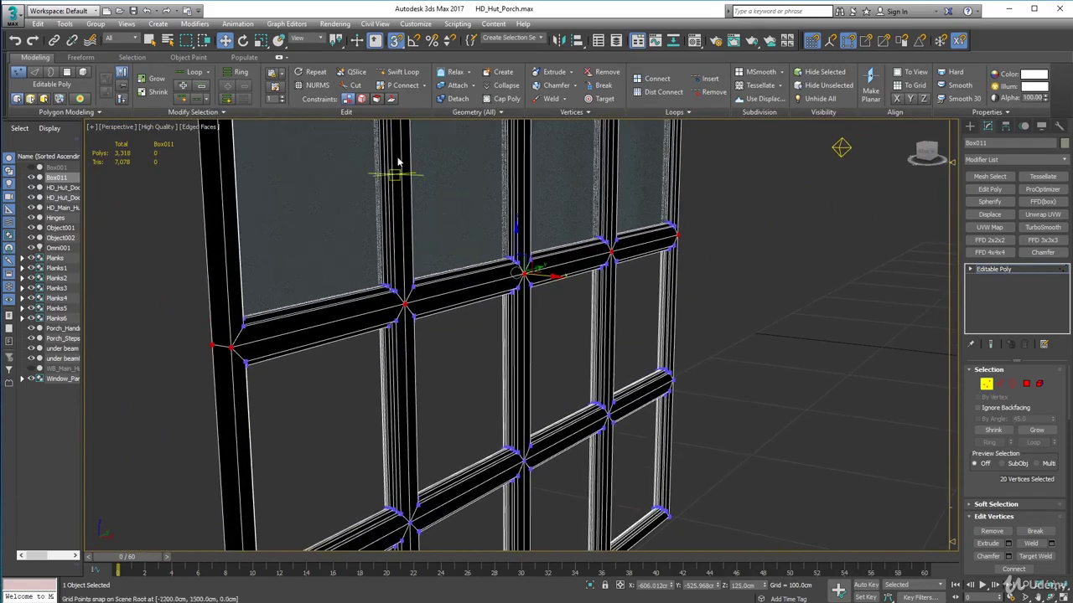
pyautogui.click(549, 102)
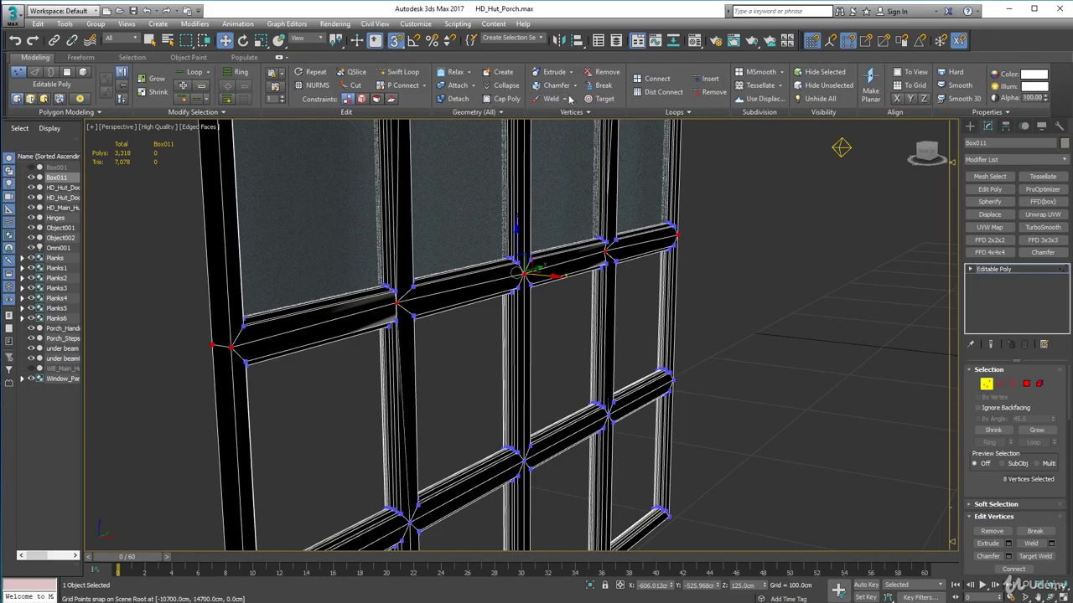
pyautogui.hotkey('ctrl', 'z')
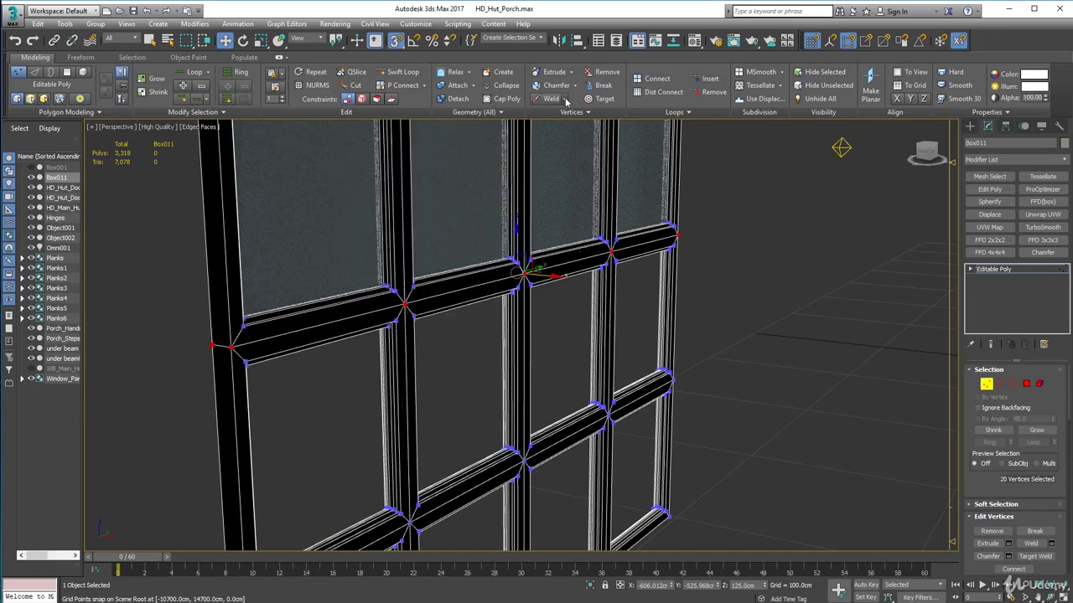
pyautogui.click(564, 99)
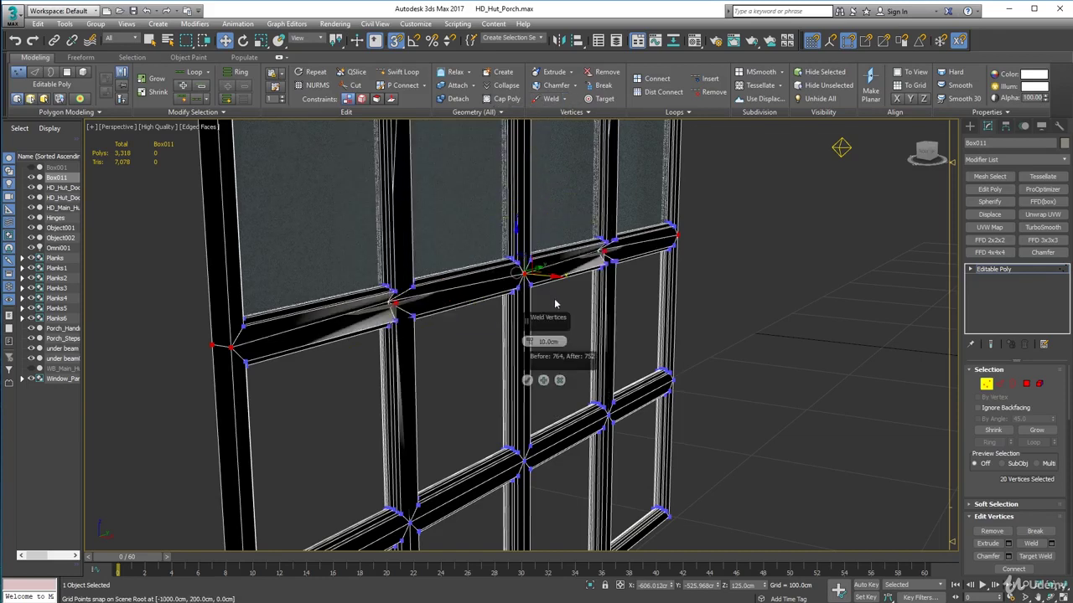
pyautogui.moveTo(530, 346); pyautogui.dragTo(528, 342)
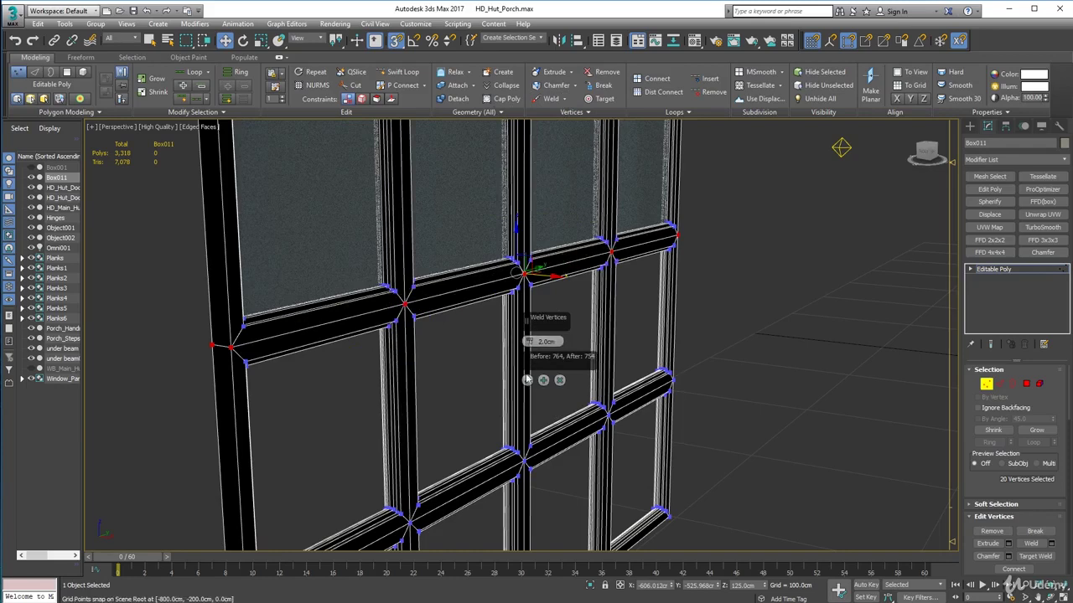
pyautogui.click(527, 380)
pyautogui.keyDown('alt'); pyautogui.moveTo(527, 385); pyautogui.dragTo(556, 397, button='middle'); pyautogui.keyUp('alt')
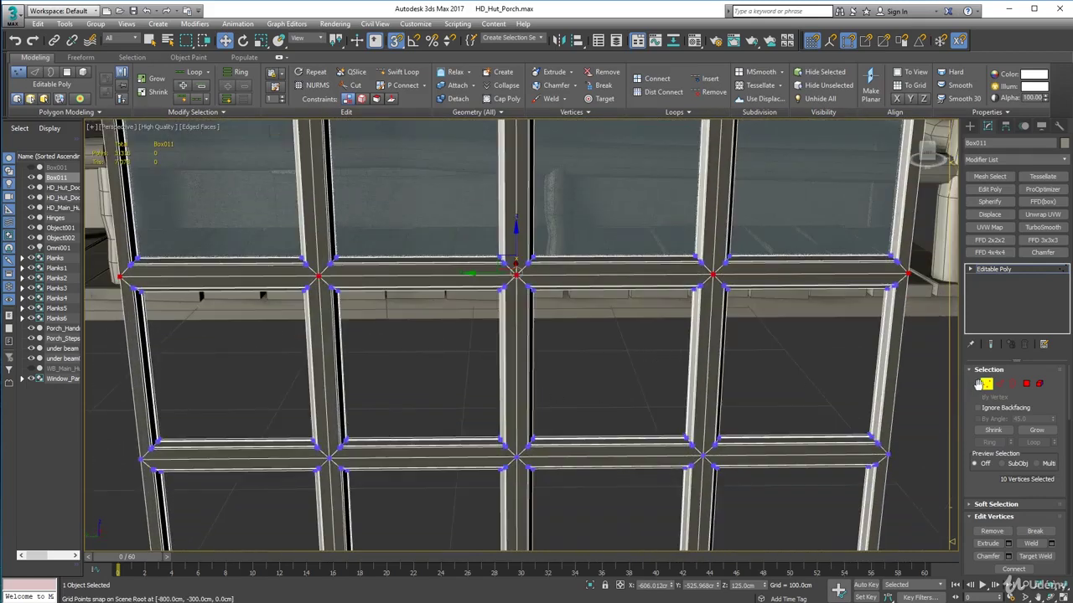
pyautogui.click(983, 384)
# - Select the frame together with the glass panes and move them over to the hut's window opening
pyautogui.scroll(-3, 782, 381)
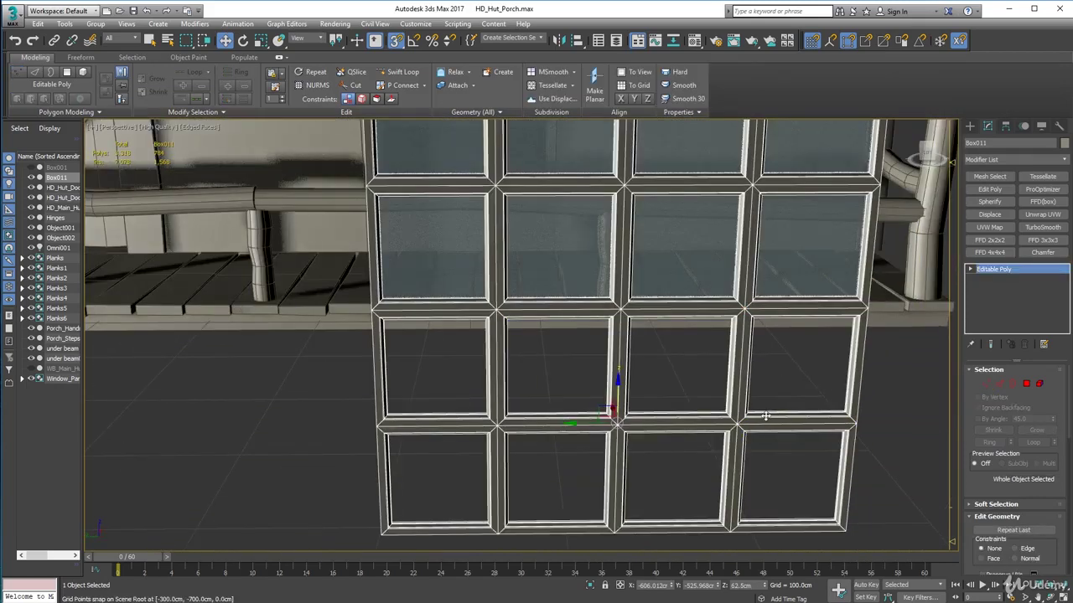
pyautogui.press('s')
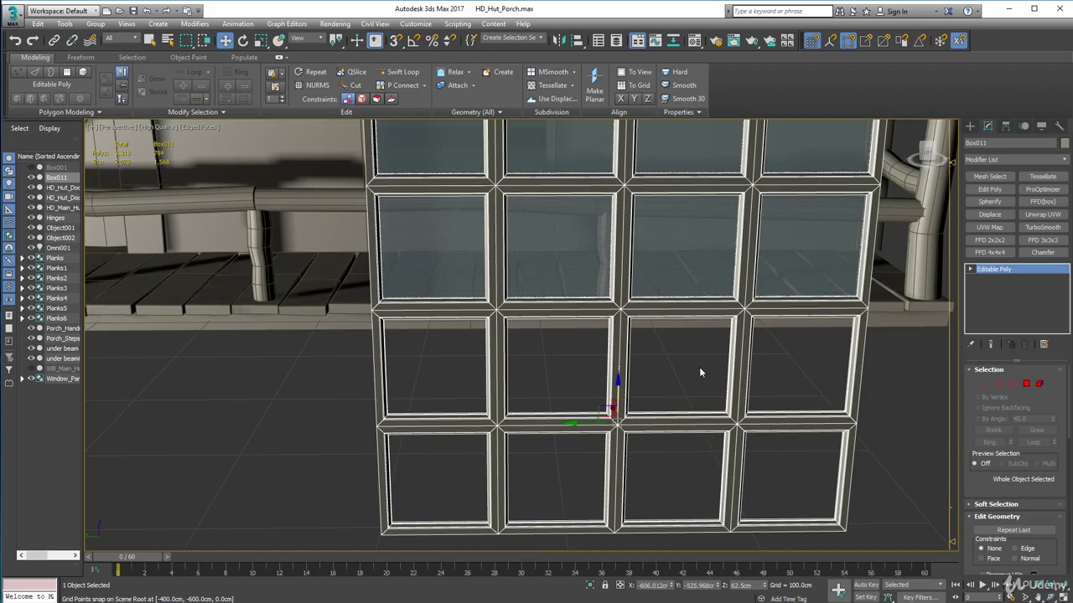
pyautogui.moveTo(616, 382); pyautogui.dragTo(618, 385)
pyautogui.hotkey('ctrl', 'z')
pyautogui.scroll(-3, 544, 341)
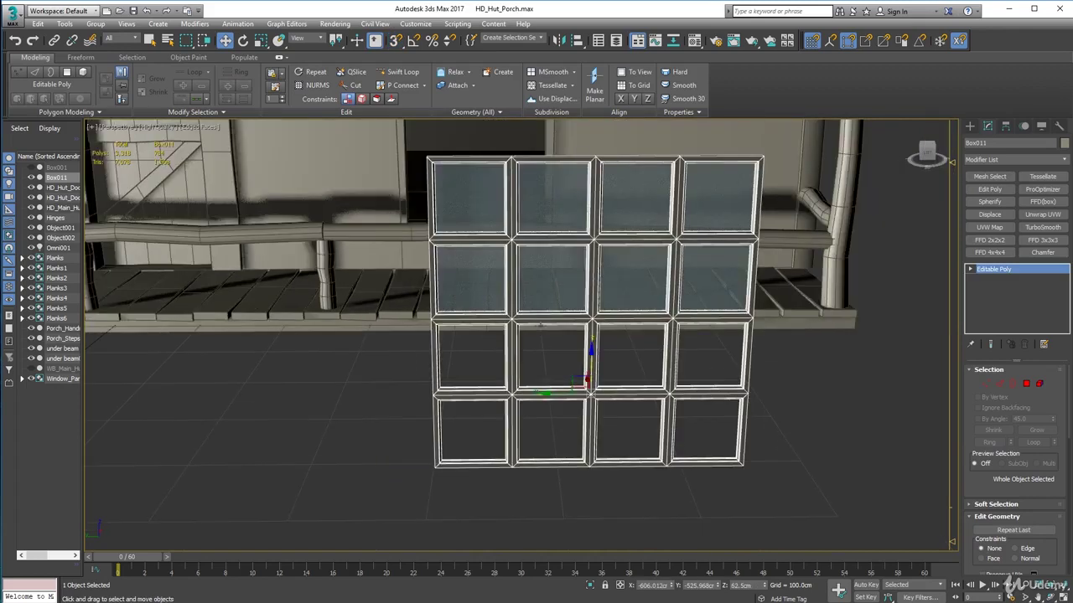
pyautogui.moveTo(547, 311)
pyautogui.keyDown('alt'); pyautogui.mouseDown(button='middle')
pyautogui.moveTo(587, 318)
pyautogui.moveTo(545, 316)
pyautogui.mouseUp(button='middle'); pyautogui.keyUp('alt')
pyautogui.keyDown('ctrl'); pyautogui.click(522, 295); pyautogui.keyUp('ctrl')
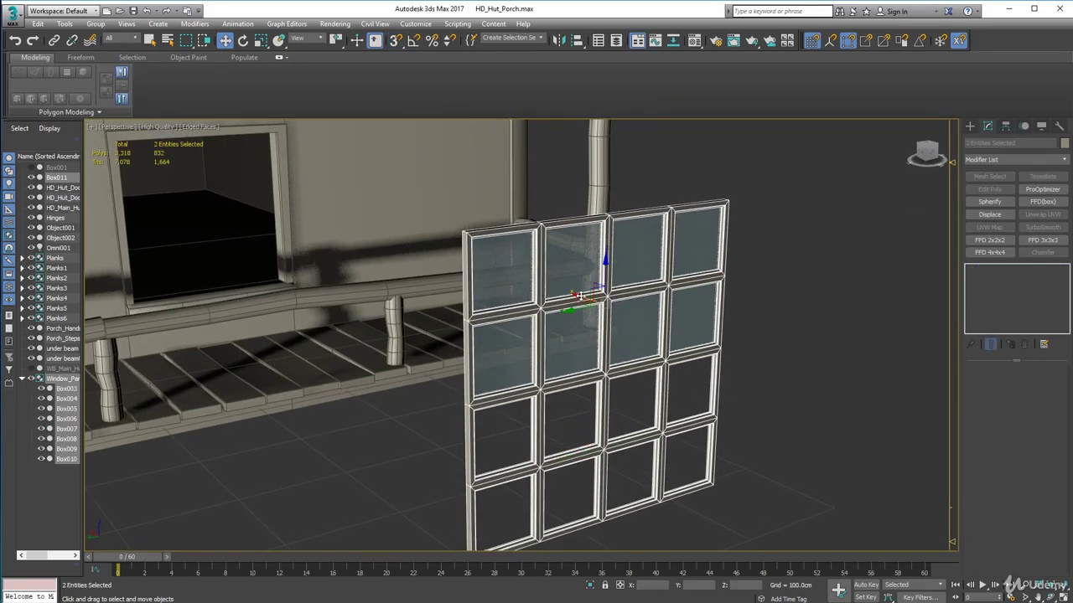
pyautogui.moveTo(578, 295); pyautogui.dragTo(543, 269)
pyautogui.moveTo(494, 321); pyautogui.dragTo(710, 367, button='middle')
pyautogui.moveTo(711, 366); pyautogui.dragTo(380, 321)
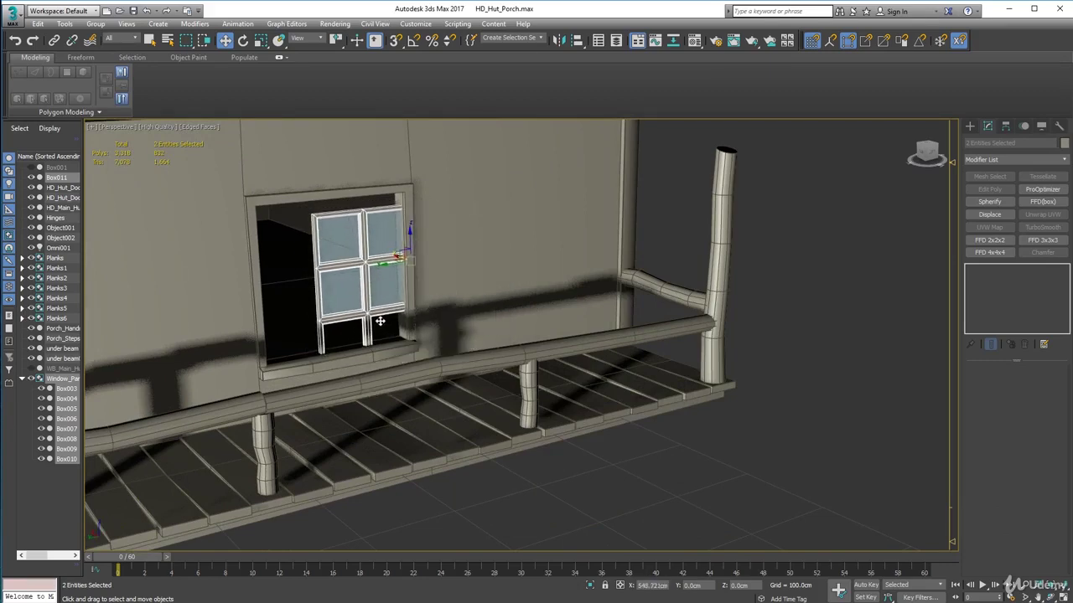
# - Fit the window into the opening's upper-left corner by vertex-snapping the frame's outer corner to the opening's corner
pyautogui.scroll(4, 344, 314)
pyautogui.keyDown('alt'); pyautogui.moveTo(440, 227); pyautogui.dragTo(414, 230, button='middle'); pyautogui.keyUp('alt')
pyautogui.moveTo(414, 229); pyautogui.dragTo(490, 369, button='middle')
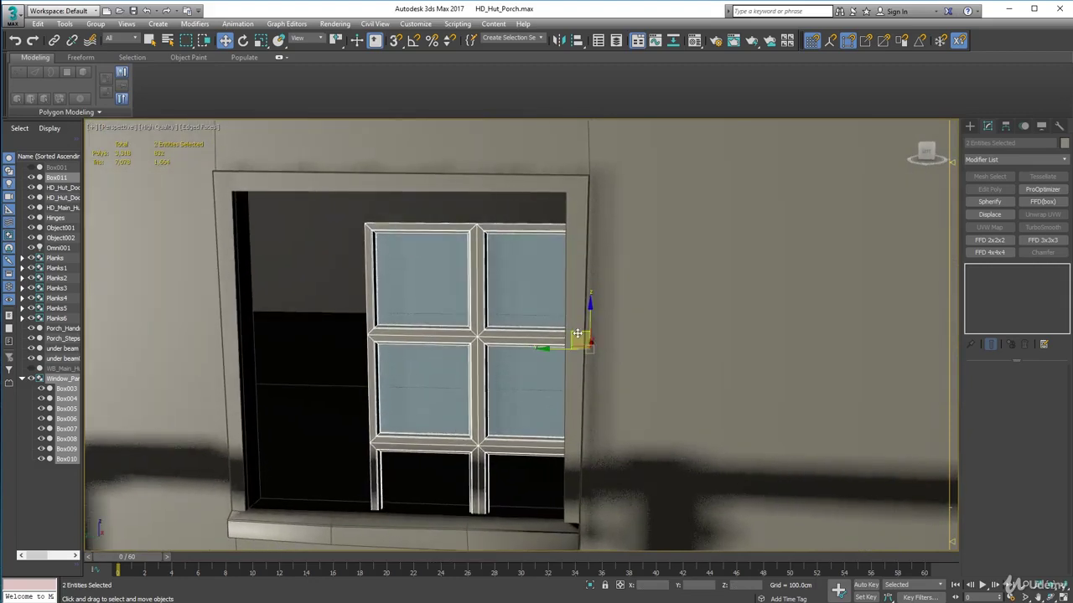
pyautogui.moveTo(574, 332); pyautogui.dragTo(446, 299)
pyautogui.keyDown('alt'); pyautogui.moveTo(383, 292); pyautogui.dragTo(400, 273, button='middle'); pyautogui.keyUp('alt')
pyautogui.moveTo(400, 272); pyautogui.dragTo(502, 349, button='middle')
pyautogui.keyDown('alt'); pyautogui.moveTo(502, 349); pyautogui.dragTo(400, 316, button='middle'); pyautogui.keyUp('alt')
pyautogui.moveTo(401, 316); pyautogui.dragTo(439, 311, button='middle')
pyautogui.scroll(4, 365, 284)
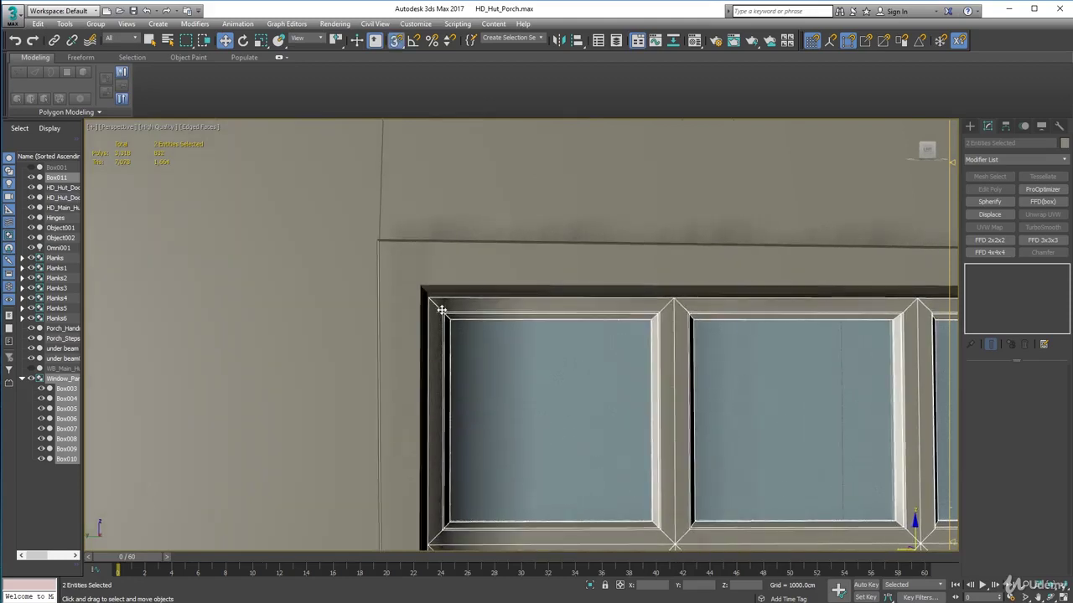
pyautogui.moveTo(433, 300); pyautogui.dragTo(428, 297)
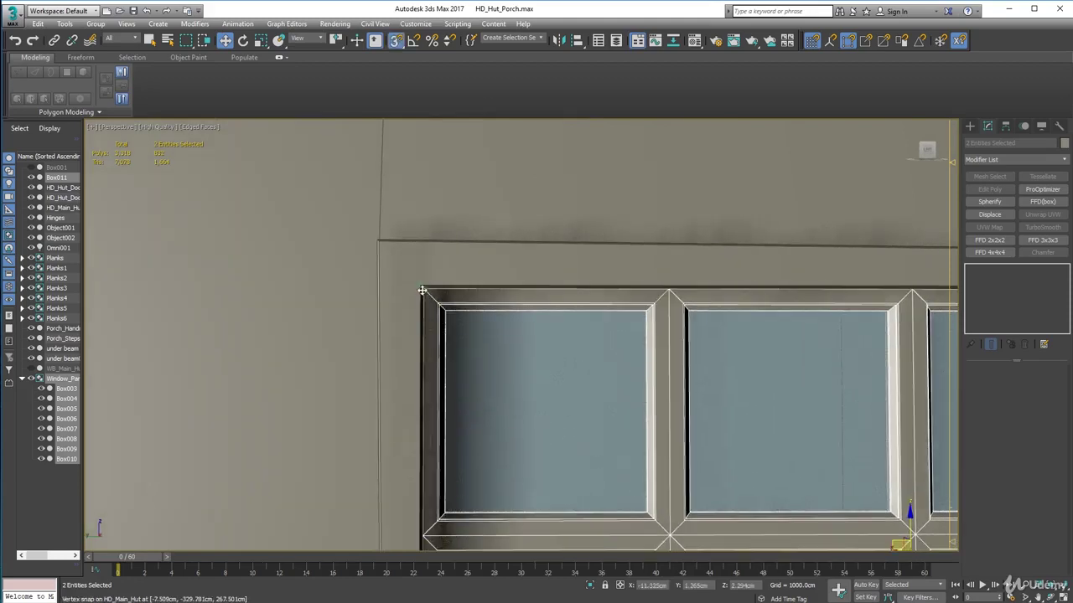
# - Scale the frame and glass panes down together to bring the window closer to the opening's size
pyautogui.scroll(-7, 541, 395)
pyautogui.moveTo(695, 472); pyautogui.dragTo(589, 365, button='middle')
pyautogui.scroll(-4, 547, 339)
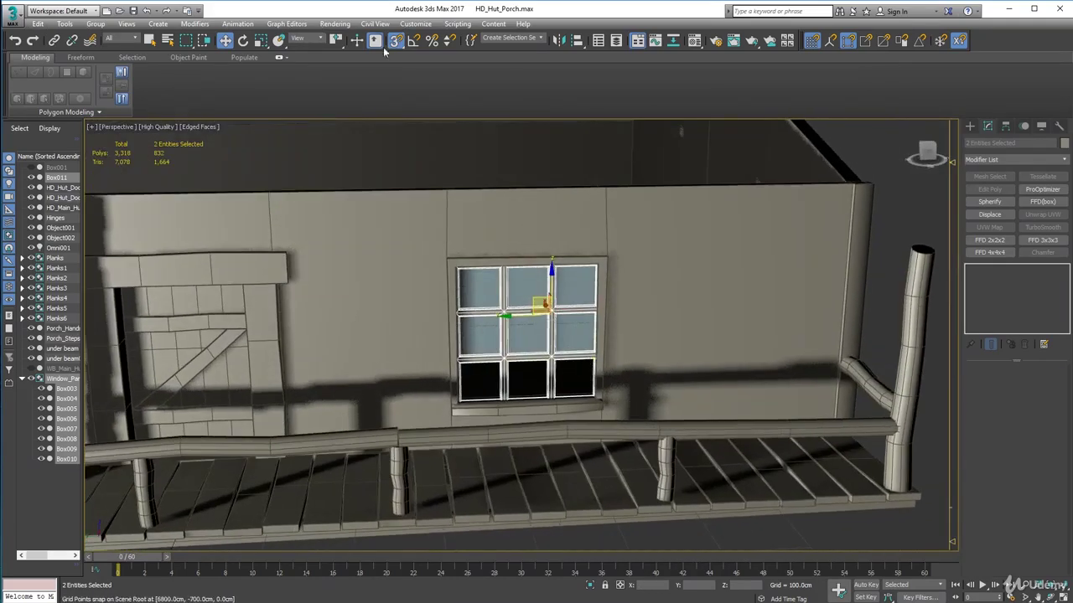
pyautogui.click(259, 41)
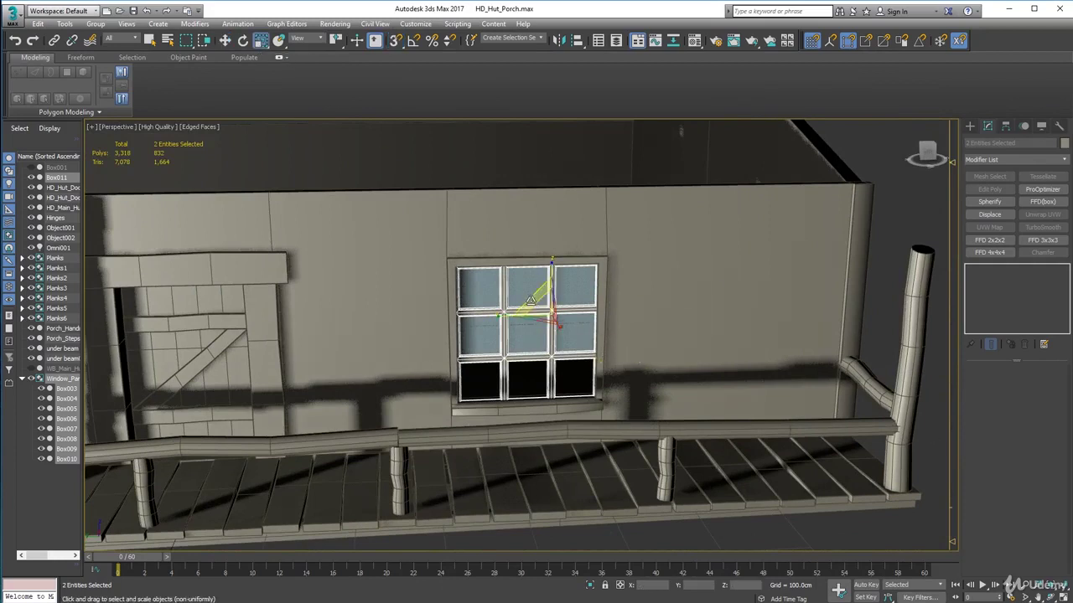
pyautogui.moveTo(530, 300)
pyautogui.mouseDown()
pyautogui.moveTo(547, 335)
pyautogui.moveTo(555, 304)
pyautogui.moveTo(545, 310)
pyautogui.mouseUp()
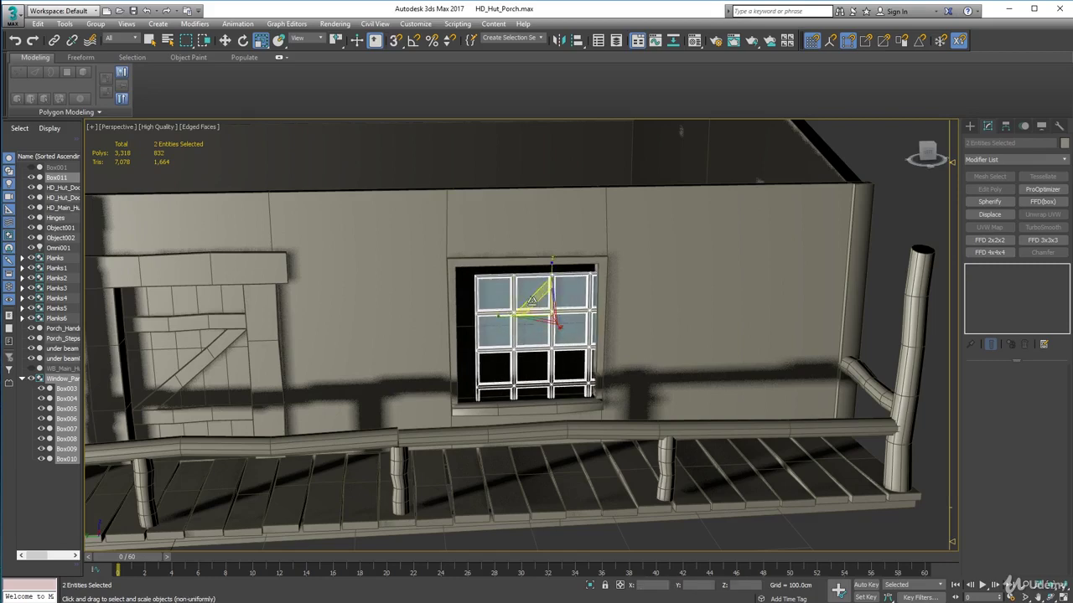
# - Vertex-snap the scaled frame and panes back to the window opening's upper-left corner
pyautogui.scroll(8, 515, 293)
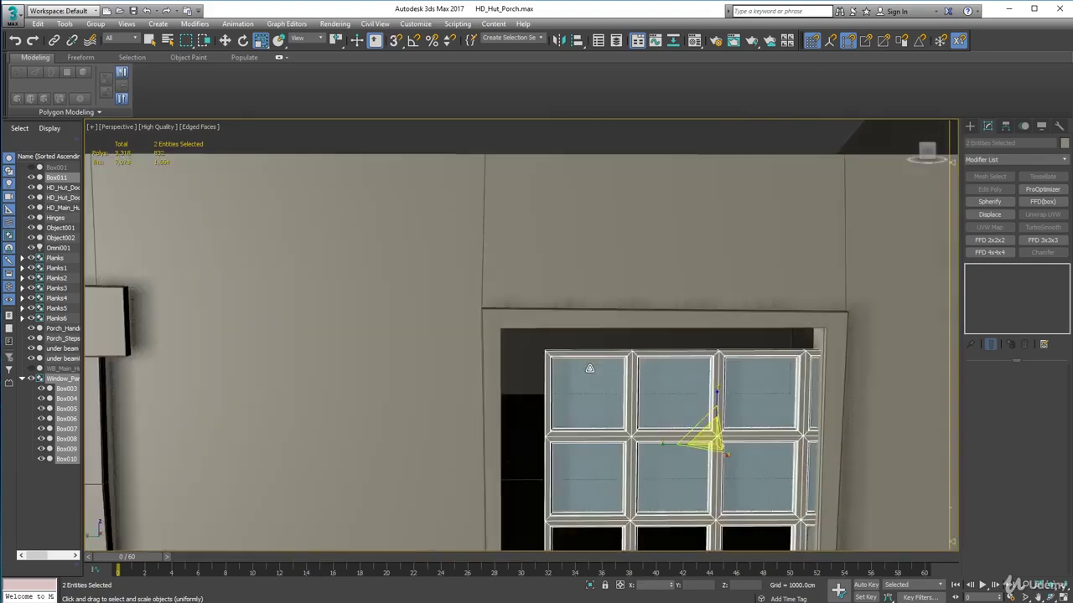
pyautogui.press('s')
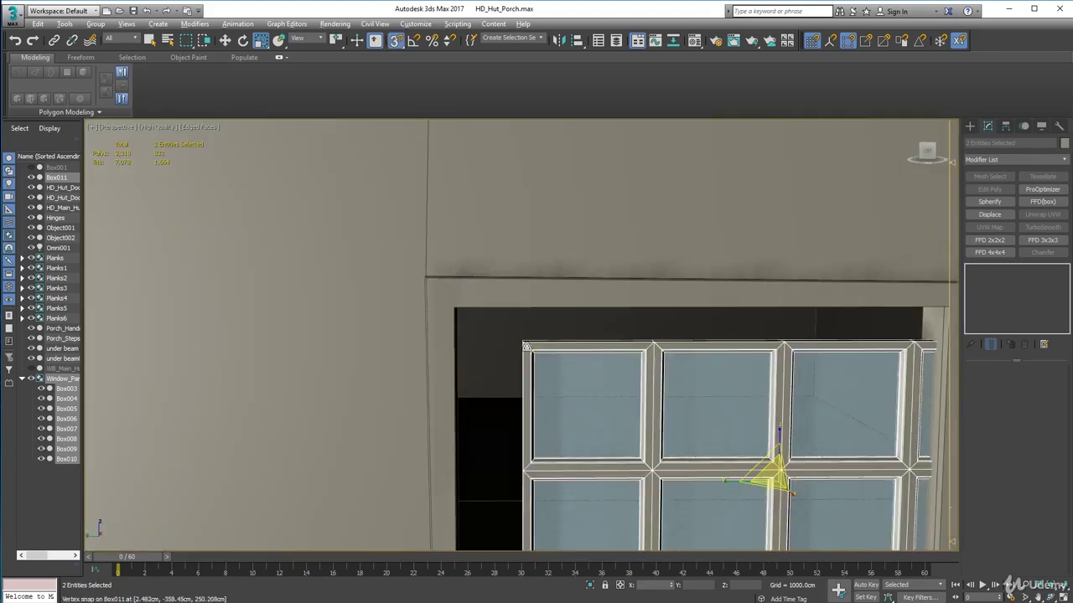
pyautogui.keyDown('alt'); pyautogui.moveTo(526, 346); pyautogui.dragTo(508, 333, button='middle'); pyautogui.keyUp('alt')
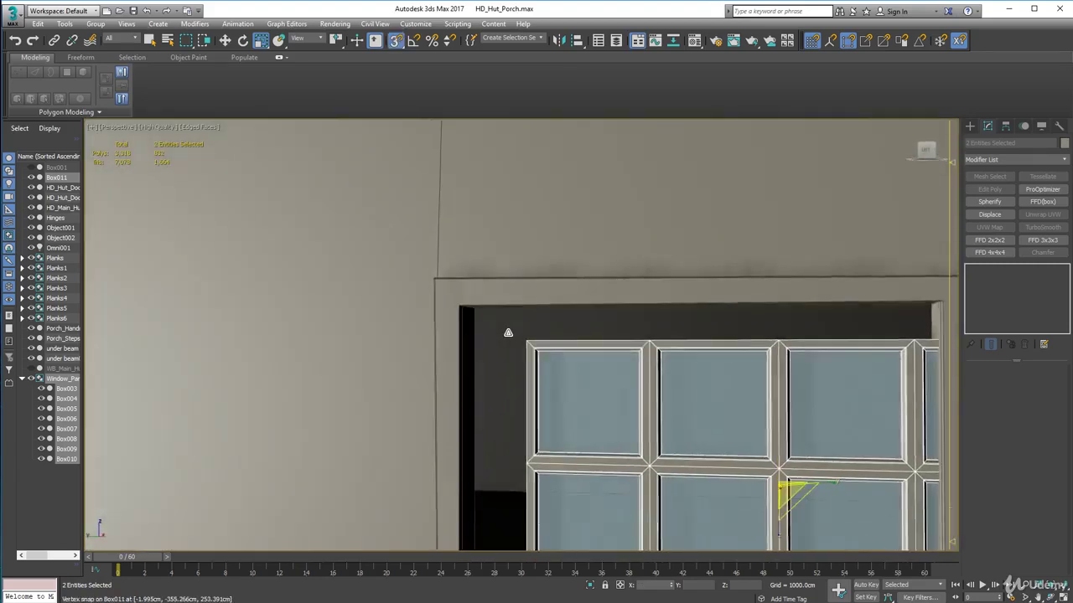
pyautogui.click(225, 40)
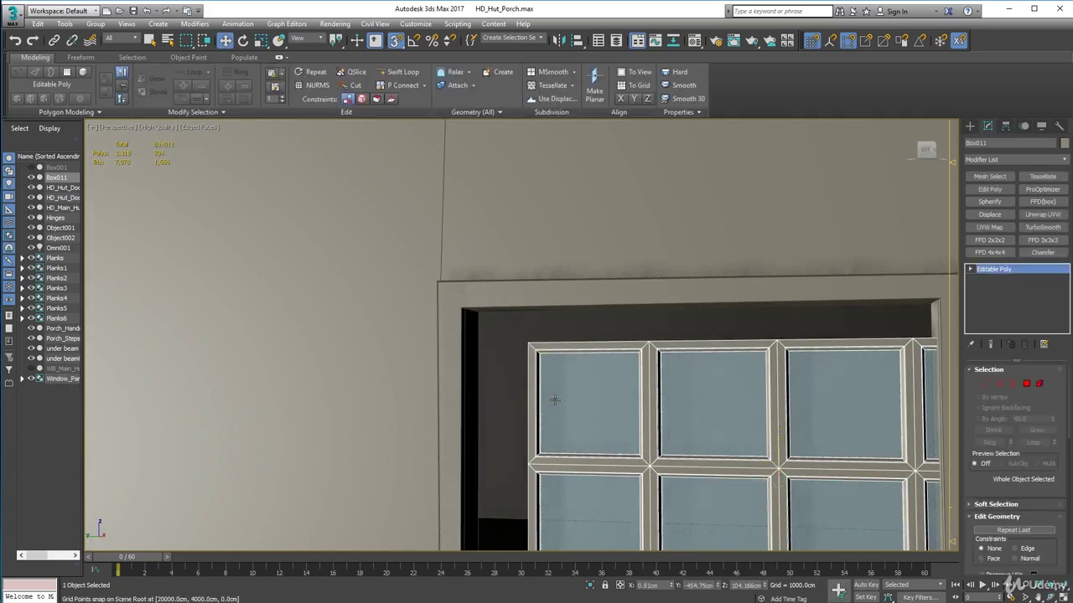
pyautogui.keyDown('ctrl'); pyautogui.click(766, 472); pyautogui.keyUp('ctrl')
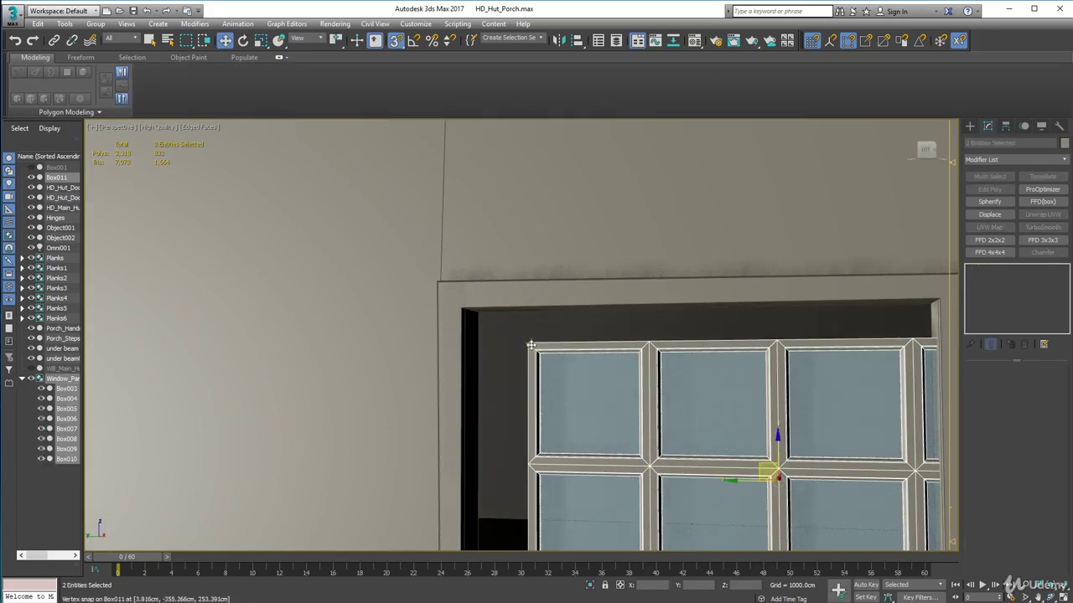
pyautogui.moveTo(530, 344); pyautogui.dragTo(466, 312)
# - Set transforms to affect only the pivots of the frame and panes, and align those pivots to their objects
pyautogui.moveTo(662, 410); pyautogui.dragTo(597, 435, button='middle')
pyautogui.scroll(-3, 507, 338)
pyautogui.press('r')
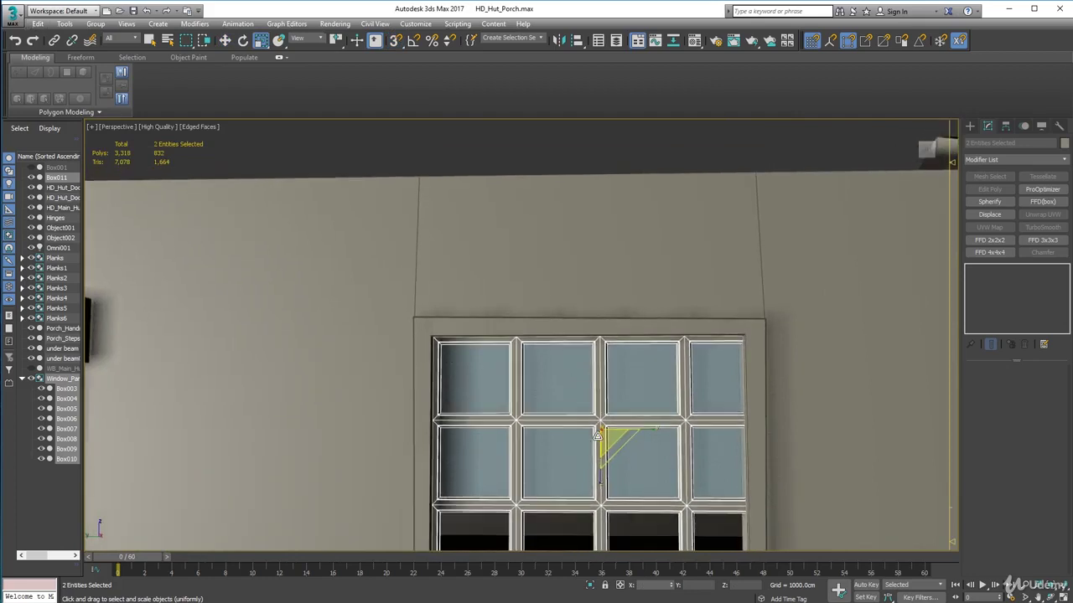
pyautogui.click(1005, 127)
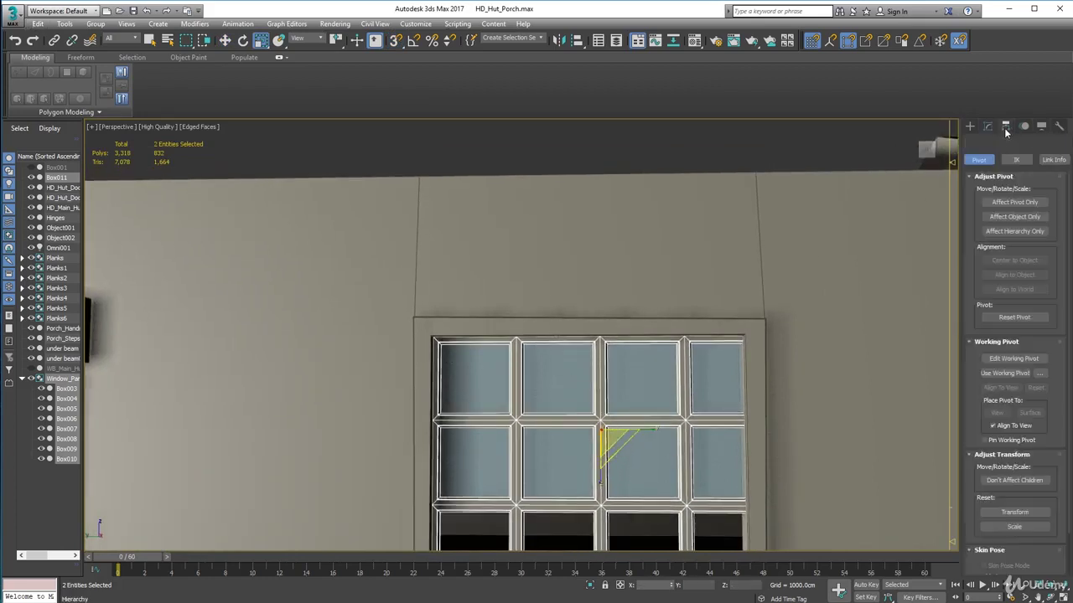
pyautogui.click(1014, 202)
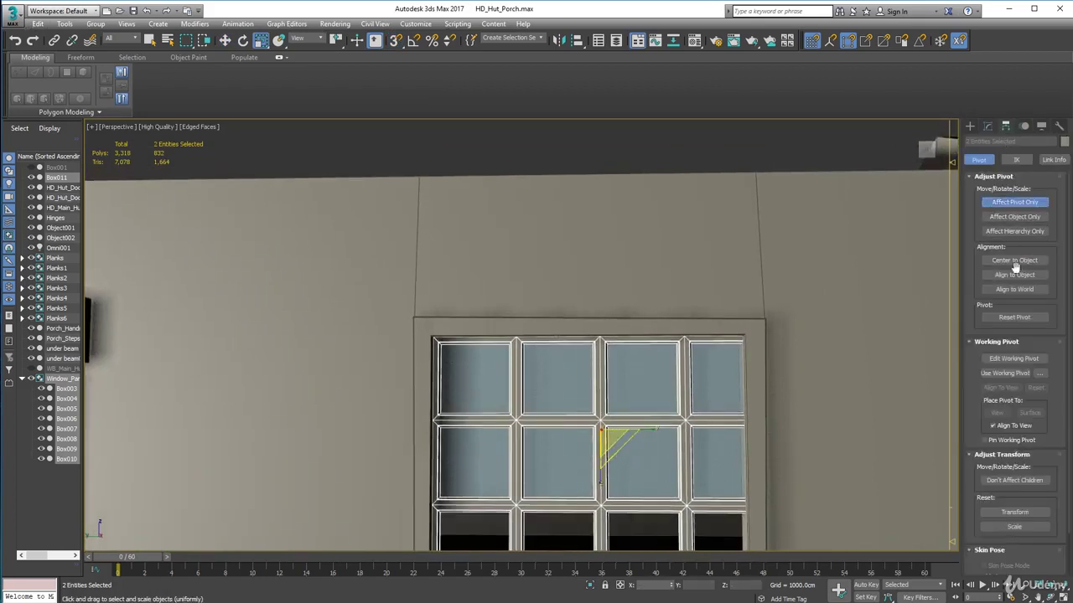
pyautogui.click(1023, 277)
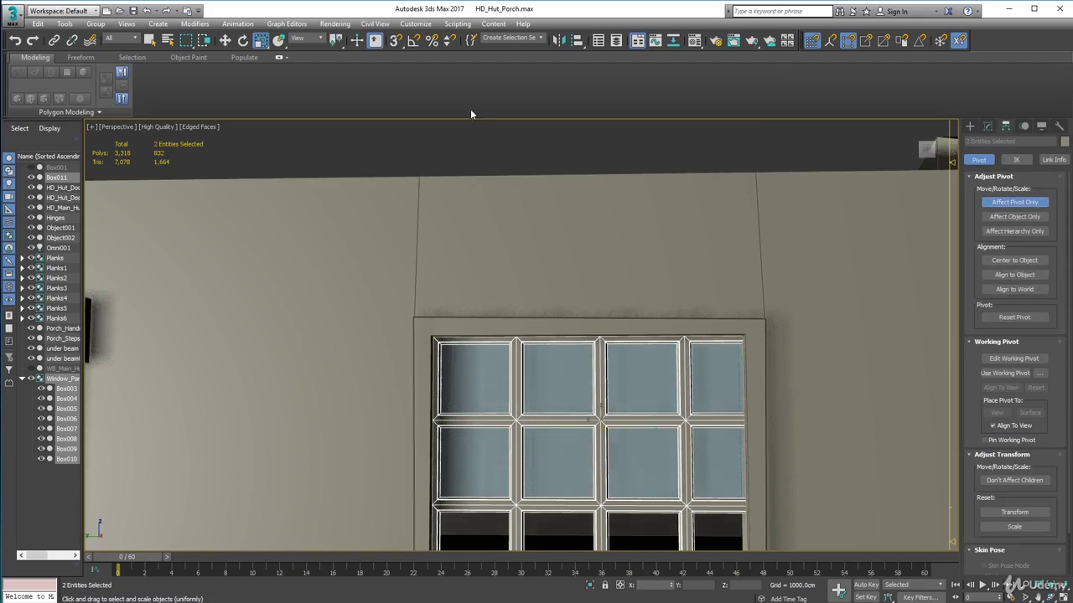
pyautogui.click(224, 42)
pyautogui.moveTo(549, 391); pyautogui.dragTo(618, 457)
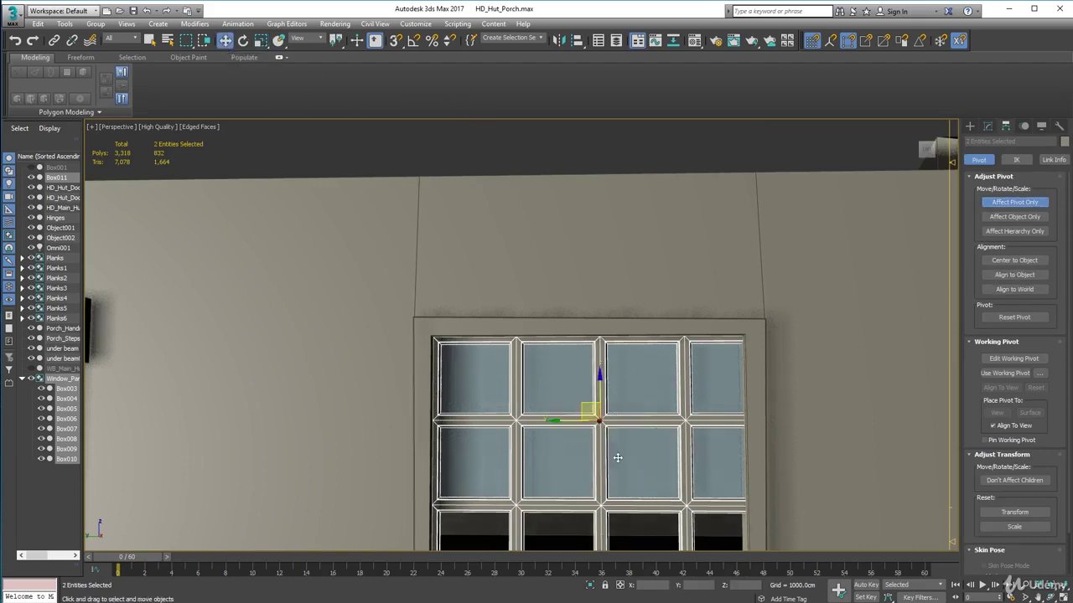
pyautogui.moveTo(584, 407); pyautogui.dragTo(453, 335)
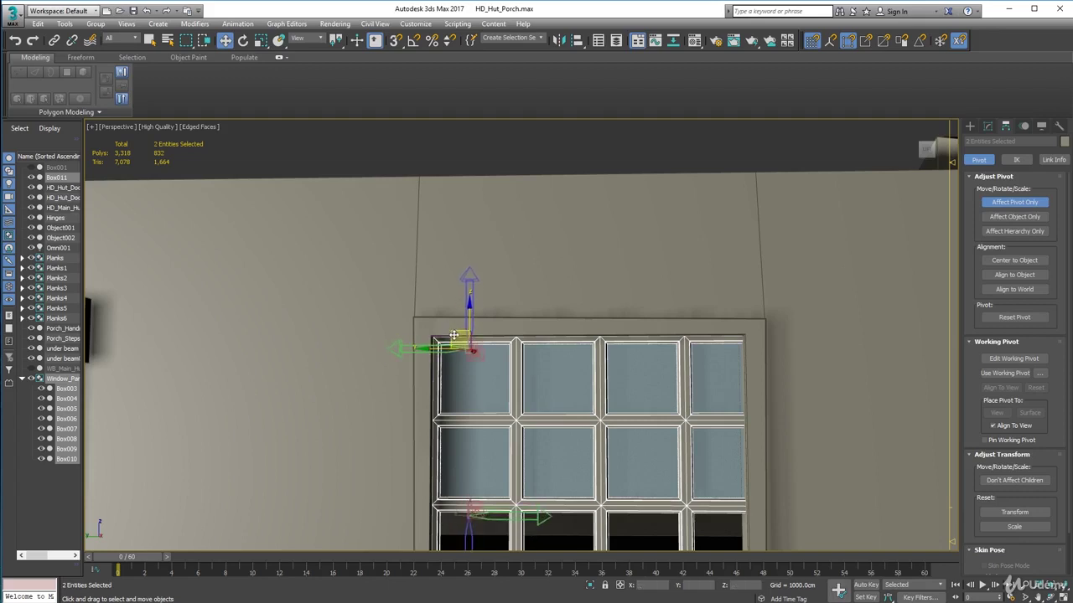
pyautogui.hotkey('ctrl', 'z')
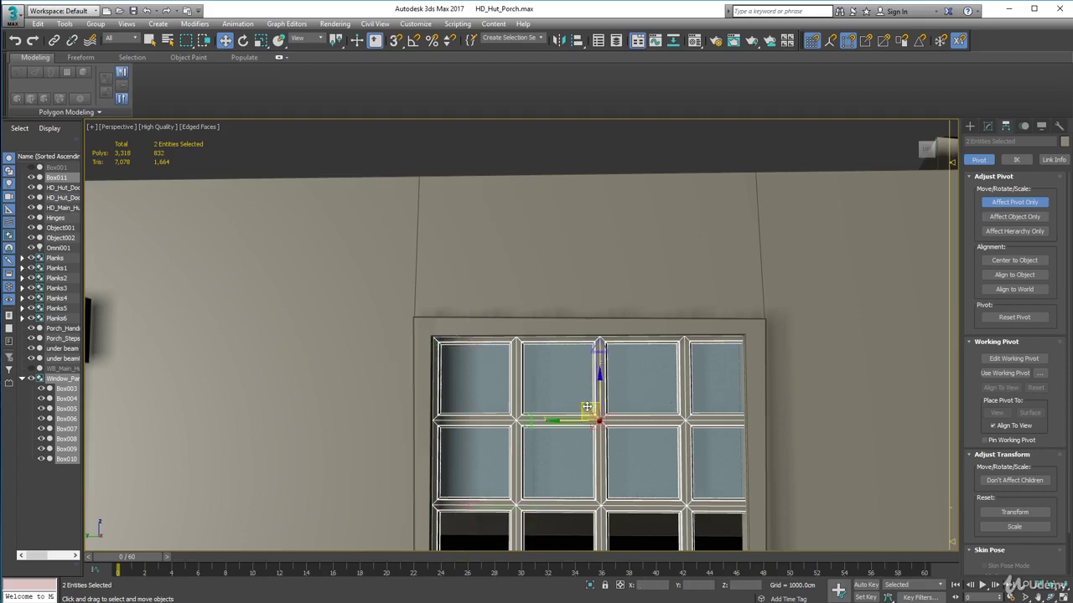
# - Move the selection's pivots with vertex snapping so the panes' pivot sits on the frame's upper-left corner
pyautogui.scroll(4, 528, 379)
pyautogui.moveTo(528, 379); pyautogui.dragTo(641, 408, button='middle')
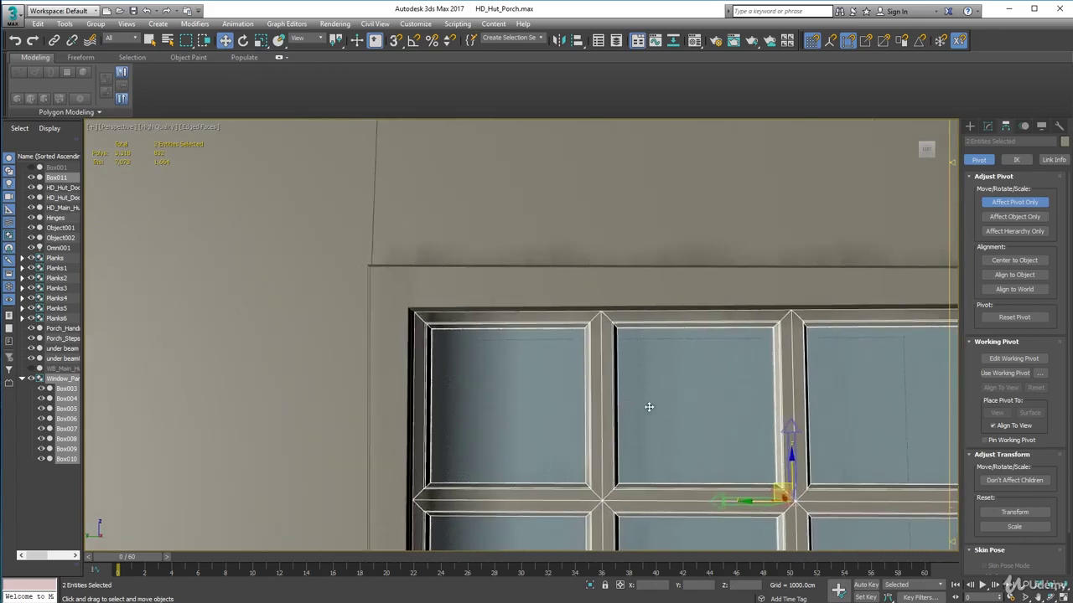
pyautogui.press('s')
pyautogui.moveTo(779, 487); pyautogui.dragTo(416, 314)
pyautogui.scroll(-2, 498, 377)
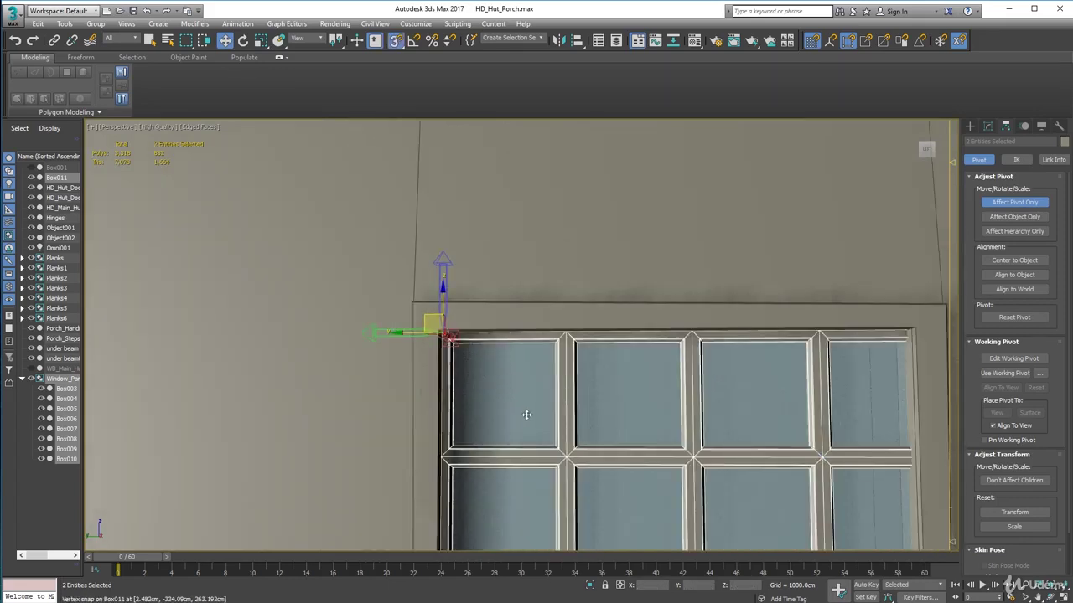
# - Select the frame alone, snap its pivot to its own upper-left corner, and finish pivot editing
pyautogui.click(515, 408)
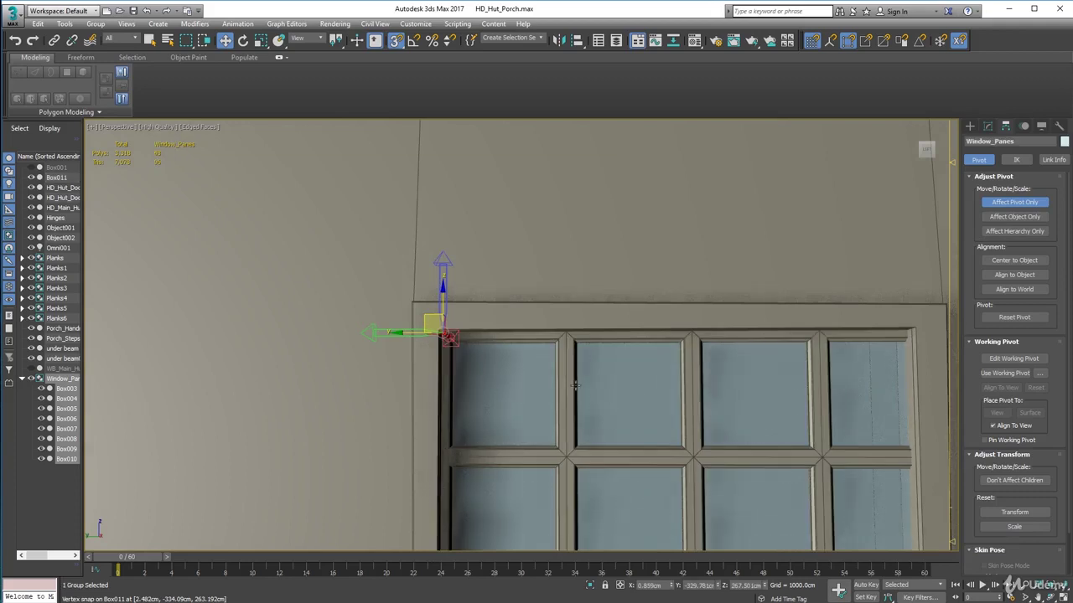
pyautogui.click(575, 387)
pyautogui.moveTo(589, 427); pyautogui.dragTo(645, 326, button='middle')
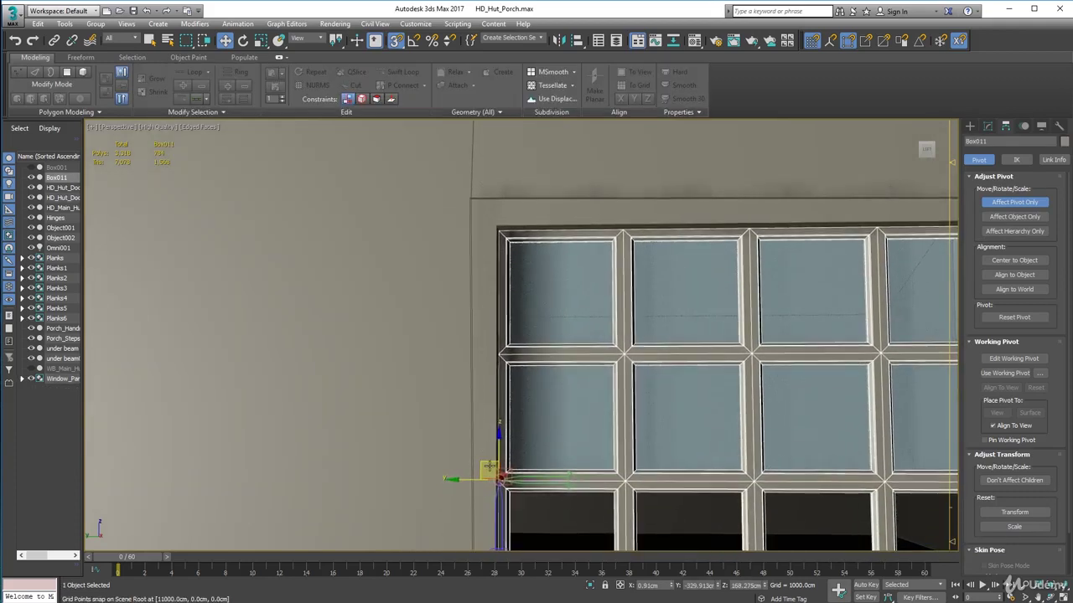
pyautogui.moveTo(489, 467); pyautogui.dragTo(498, 233)
pyautogui.keyDown('alt'); pyautogui.moveTo(682, 394); pyautogui.dragTo(627, 376, button='middle'); pyautogui.keyUp('alt')
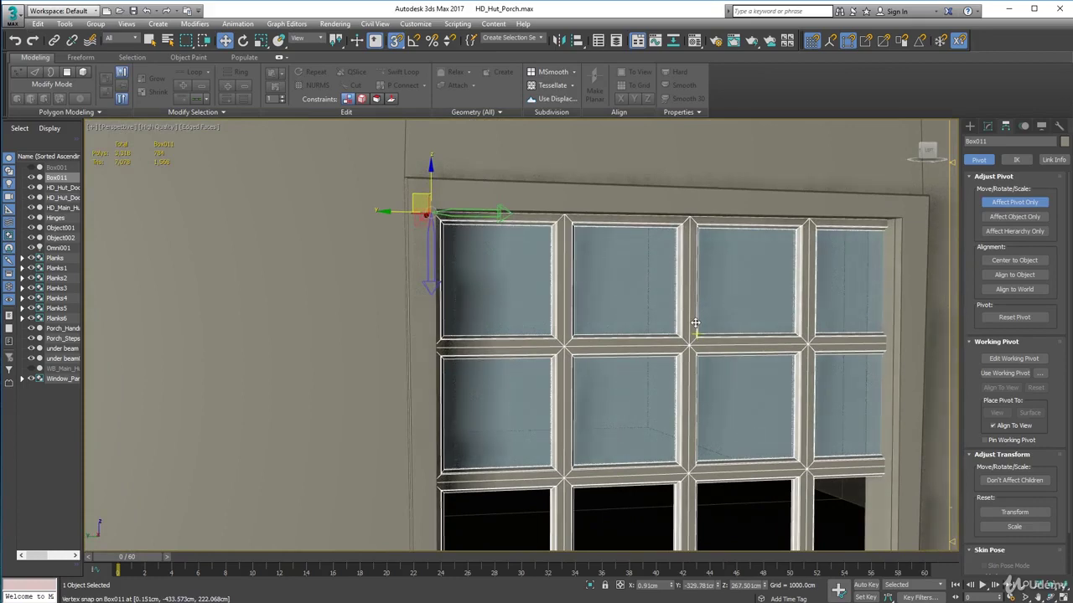
pyautogui.click(1020, 204)
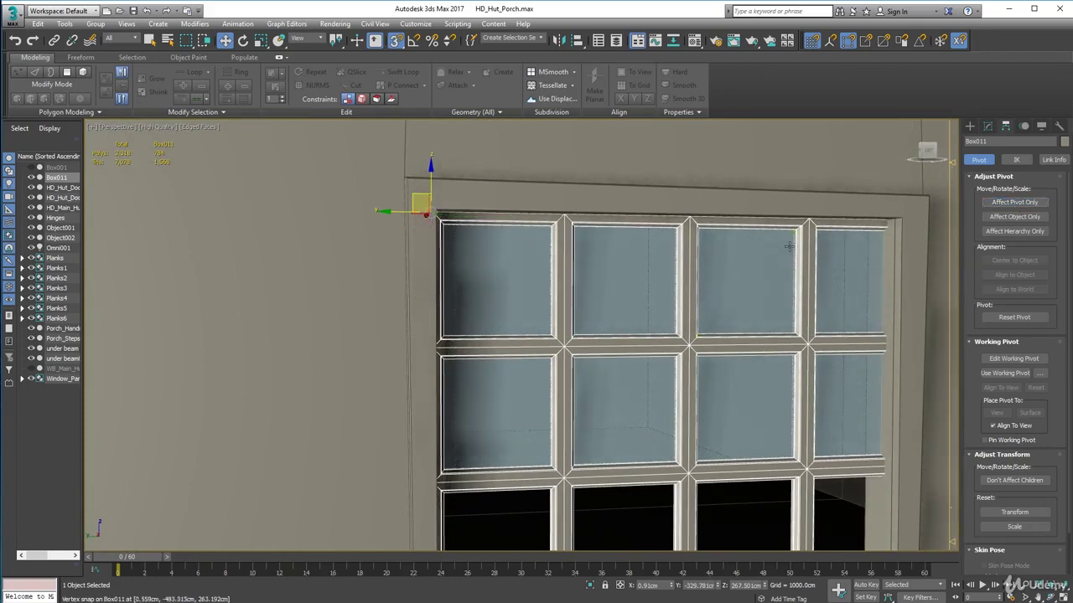
# - Scale the frame and panes together to about 92 percent in width and height from the opening's upper-left corner, and fine-tune the fit
pyautogui.moveTo(791, 268); pyautogui.dragTo(692, 223, button='middle')
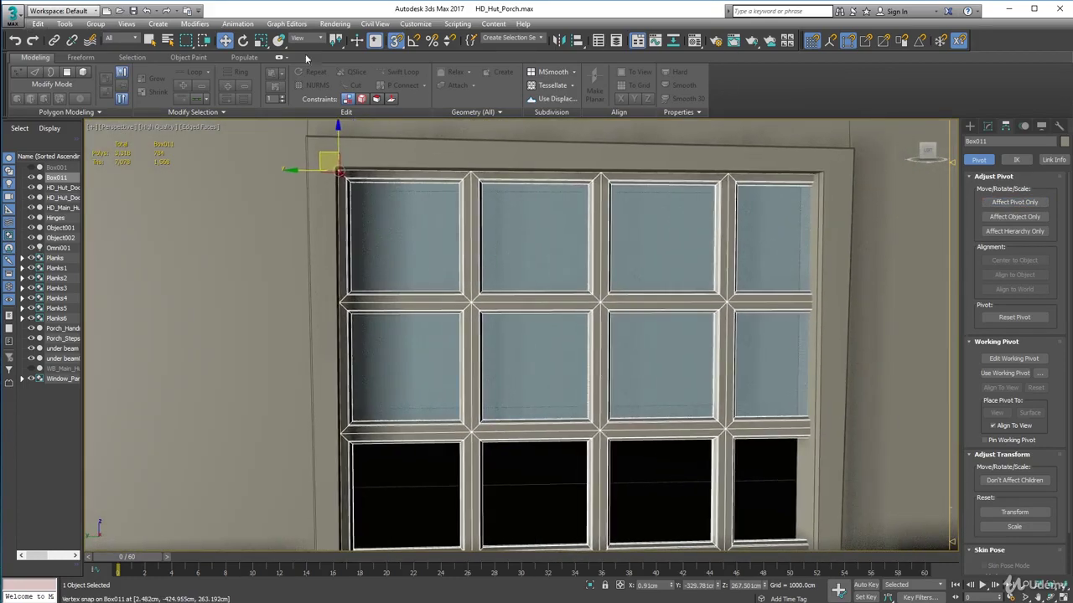
pyautogui.click(261, 40)
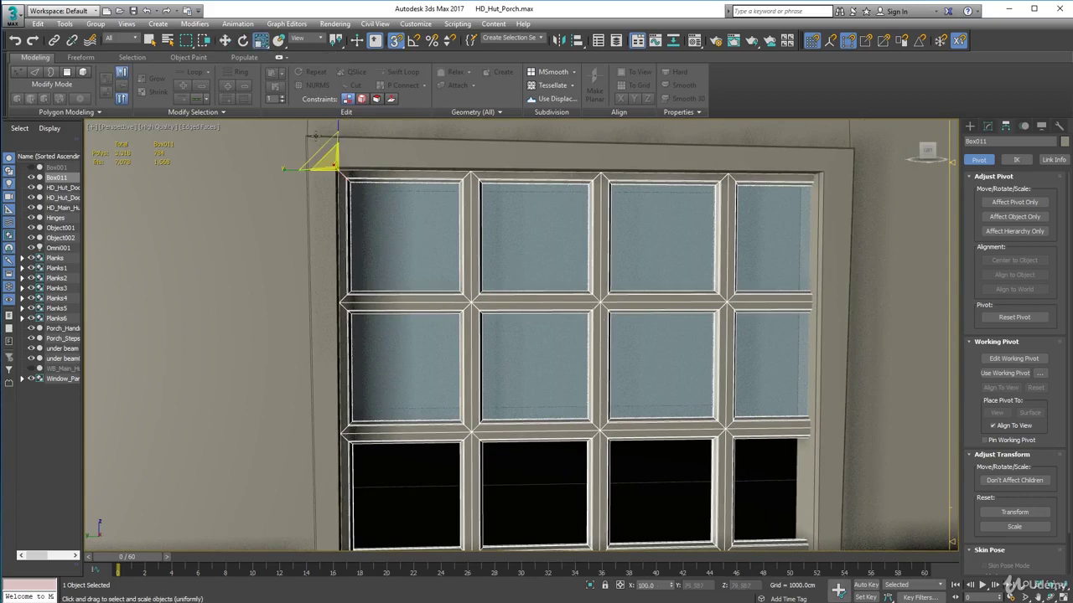
pyautogui.moveTo(324, 156); pyautogui.dragTo(326, 157)
pyautogui.hotkey('ctrl', 'z')
pyautogui.click(510, 232)
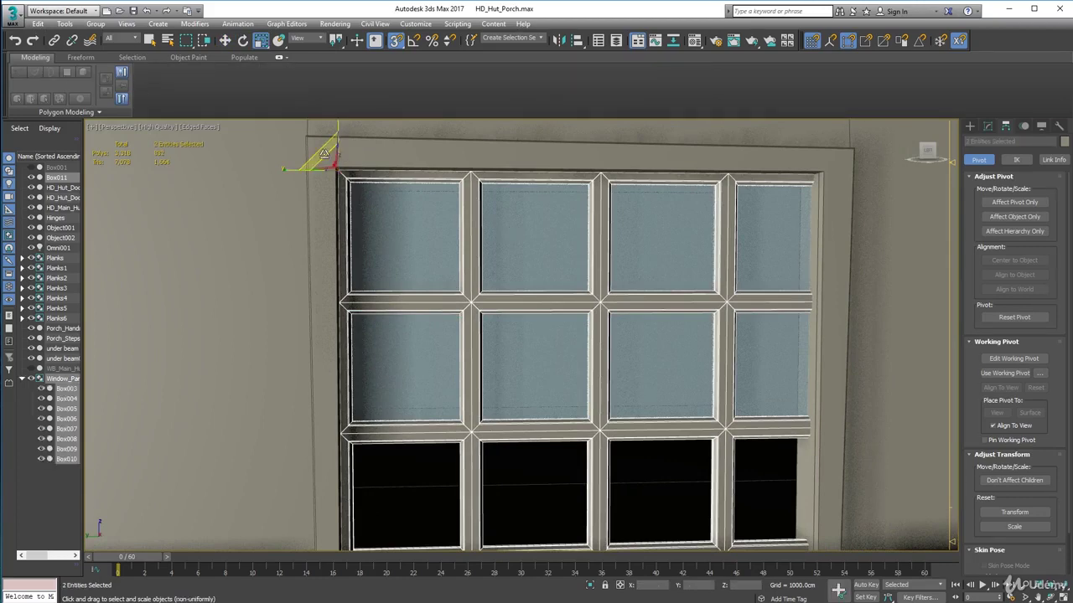
pyautogui.moveTo(330, 157); pyautogui.dragTo(328, 156)
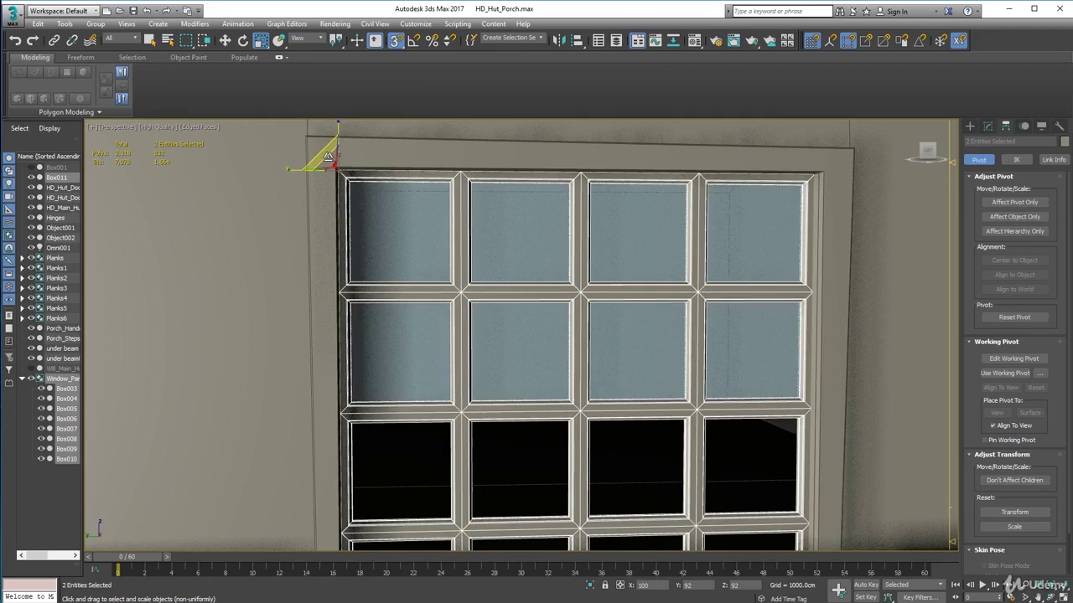
pyautogui.moveTo(529, 327); pyautogui.dragTo(421, 359, button='middle')
pyautogui.keyDown('alt'); pyautogui.moveTo(396, 308); pyautogui.dragTo(496, 270, button='middle'); pyautogui.keyUp('alt')
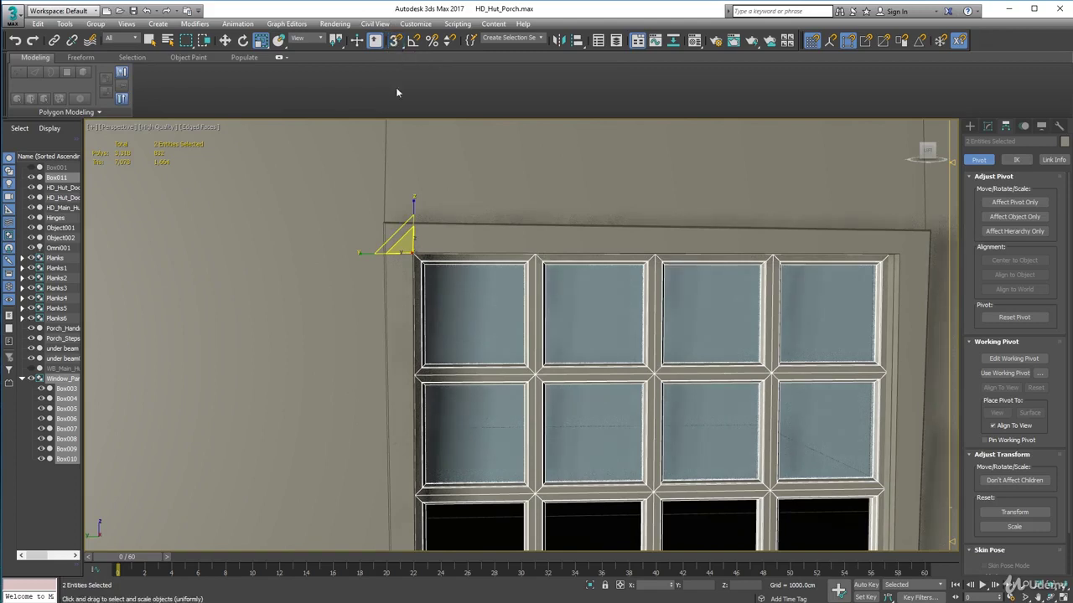
pyautogui.moveTo(398, 238); pyautogui.dragTo(395, 236)
# - Select the frame's bottom row of vertices and move them vertically, snapping them to the bottom of the window opening
pyautogui.moveTo(779, 377); pyautogui.dragTo(654, 104, button='middle')
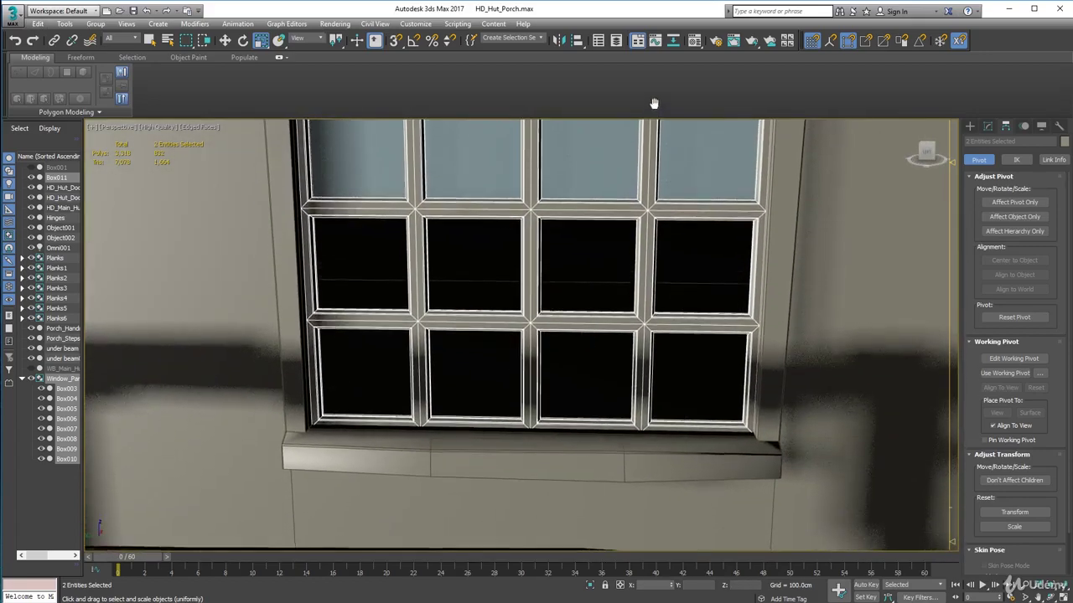
pyautogui.click(987, 125)
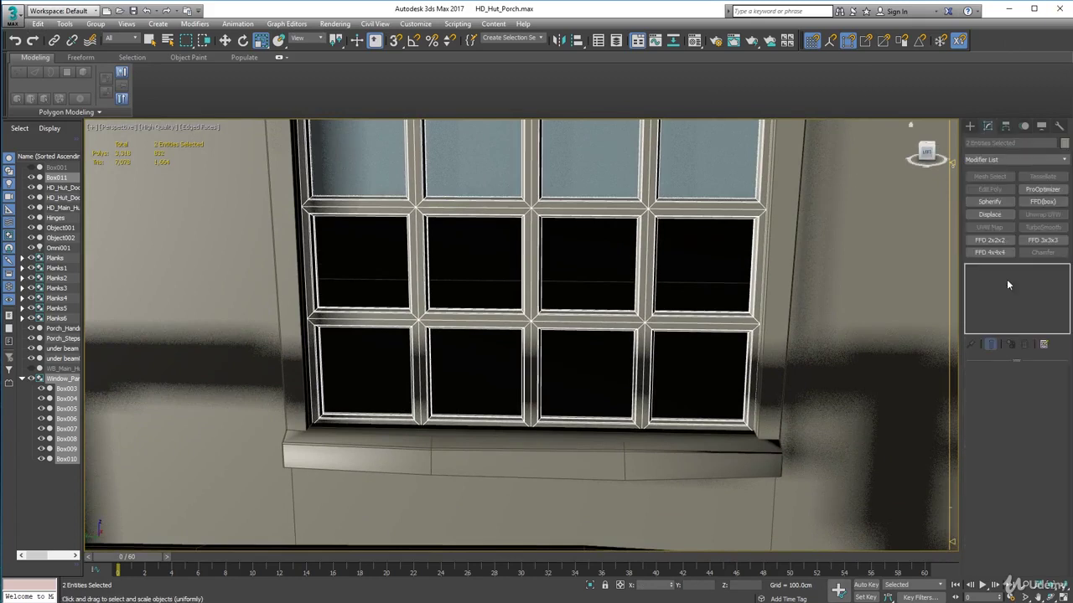
pyautogui.click(676, 256)
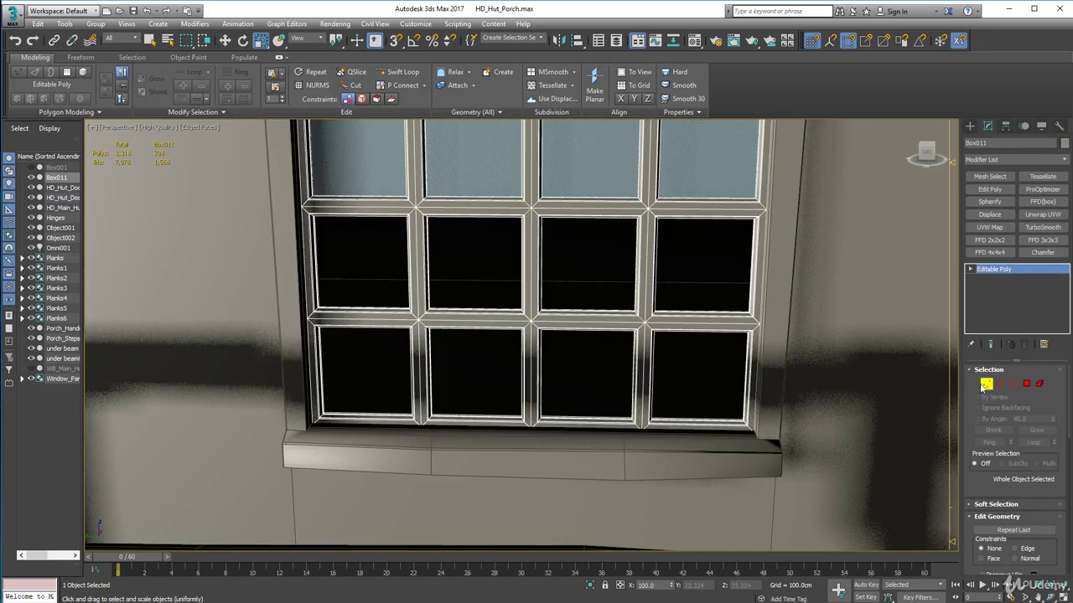
pyautogui.click(986, 384)
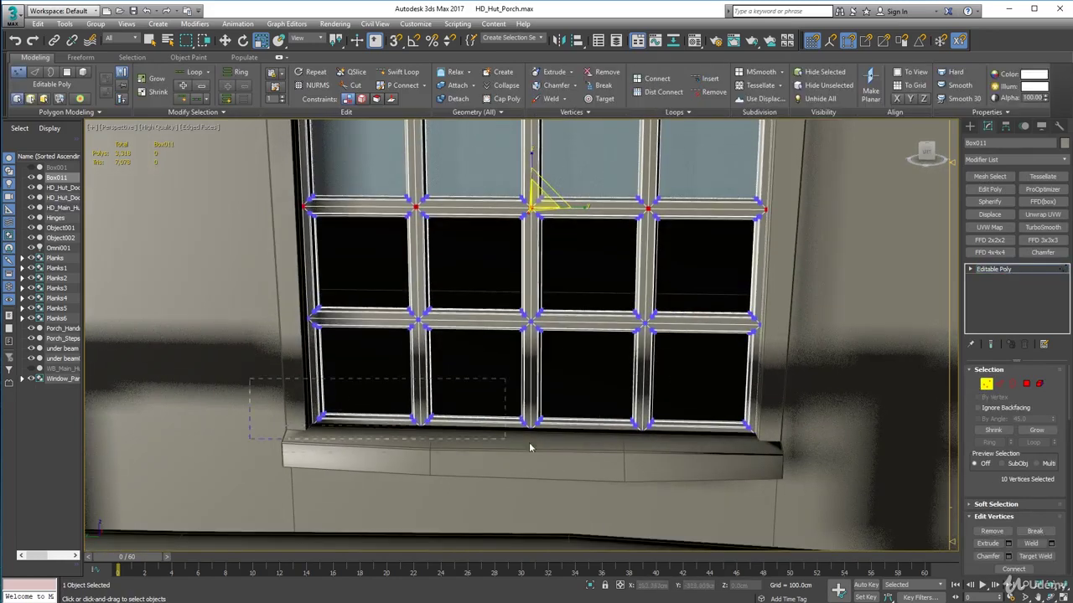
pyautogui.moveTo(805, 482); pyautogui.dragTo(805, 482)
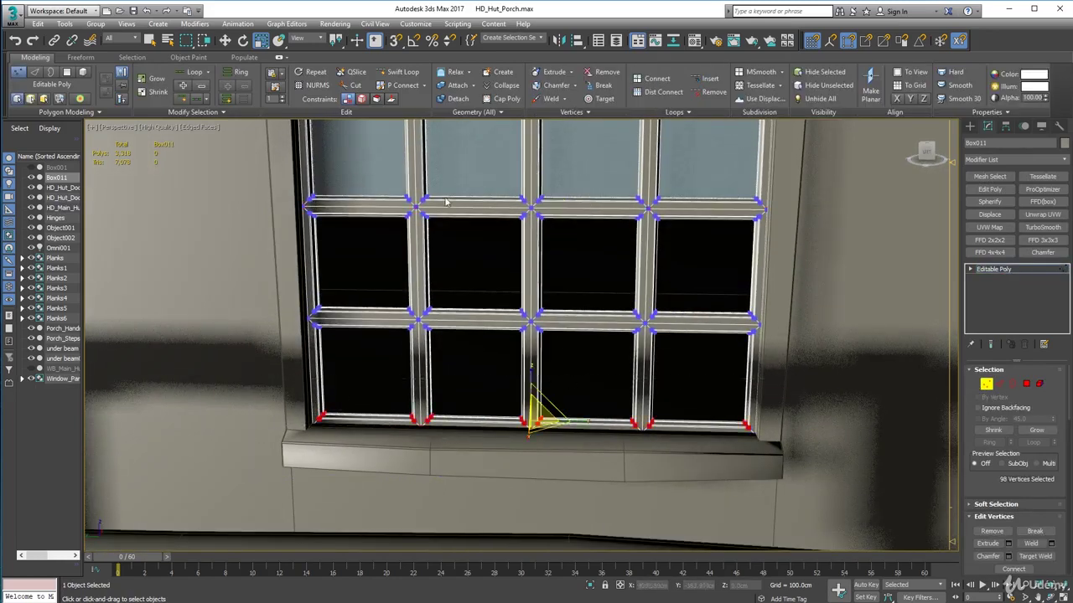
pyautogui.click(225, 40)
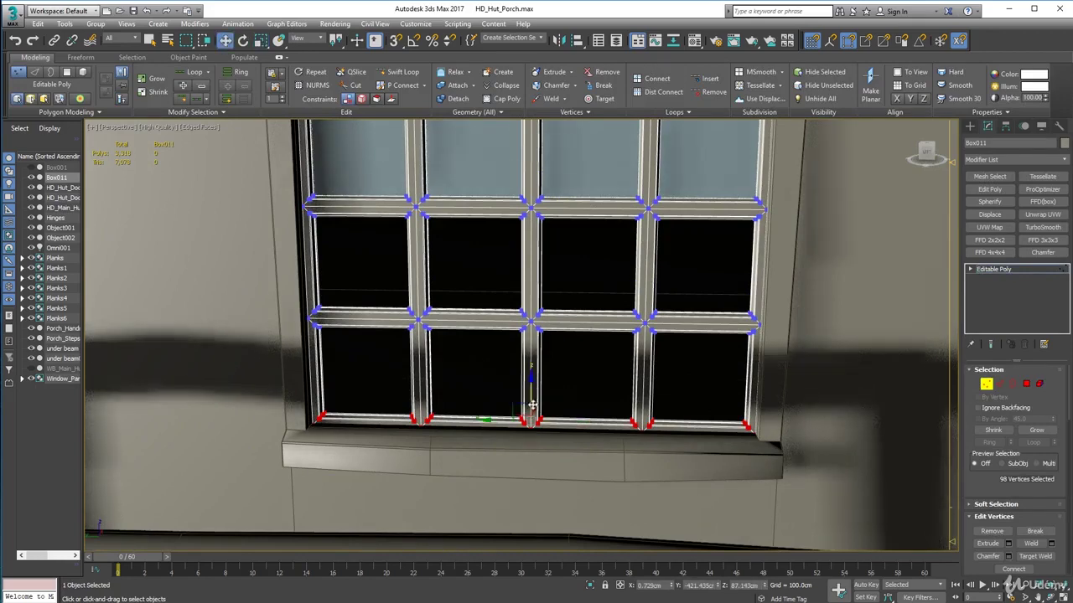
pyautogui.moveTo(530, 381); pyautogui.dragTo(531, 371)
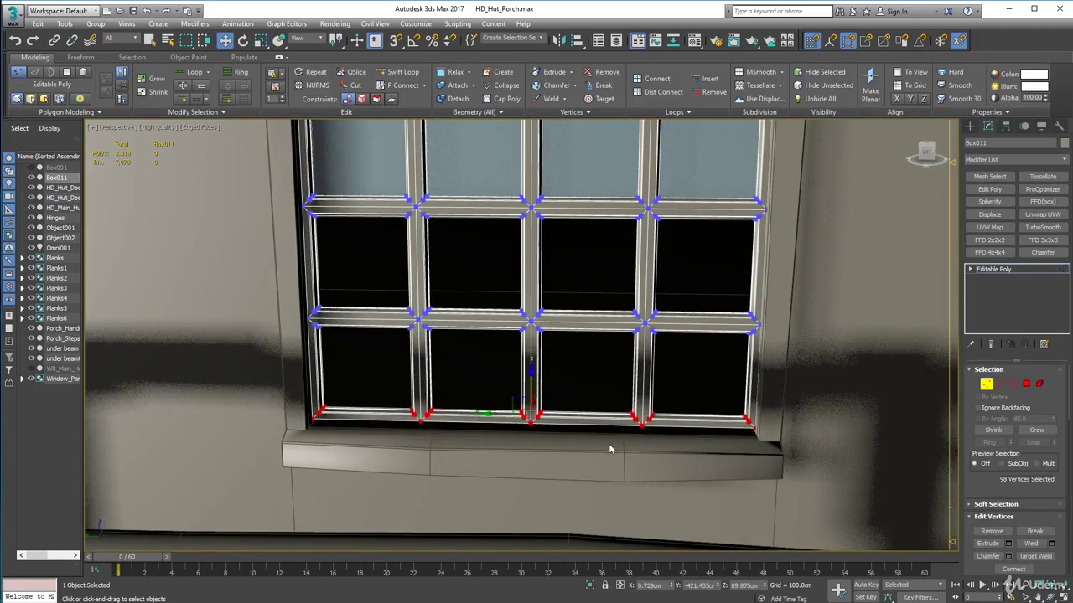
pyautogui.scroll(5, 740, 462)
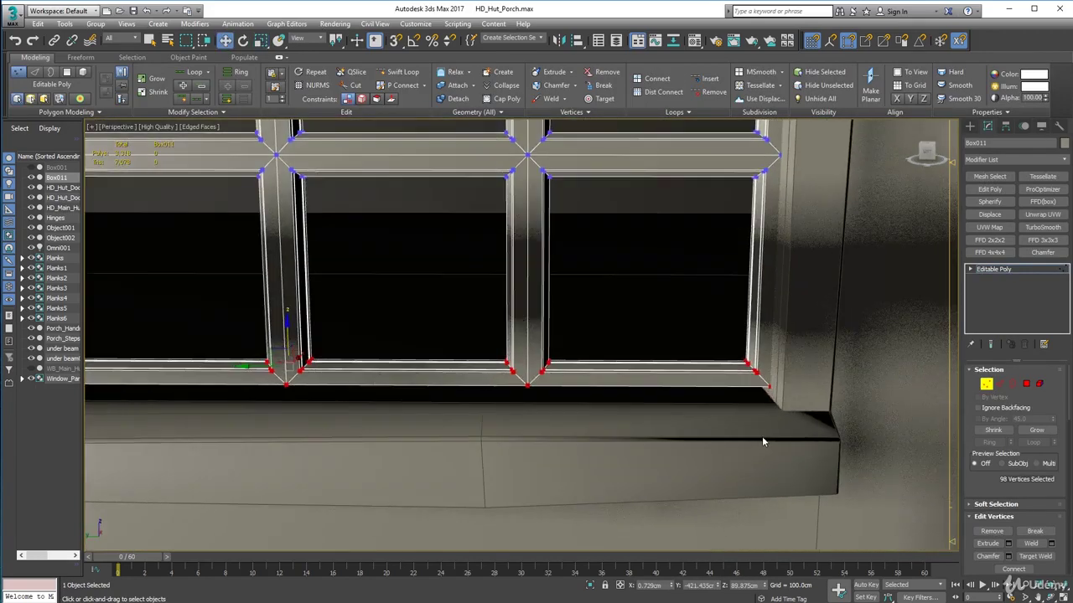
pyautogui.press('s')
pyautogui.moveTo(769, 385); pyautogui.dragTo(774, 408)
# - Select the frame's right-hand column of vertices, snap them sideways to the opening's right edge, and finish vertex editing
pyautogui.scroll(-4, 763, 203)
pyautogui.moveTo(764, 203); pyautogui.dragTo(605, 425, button='middle')
pyautogui.scroll(-5, 641, 252)
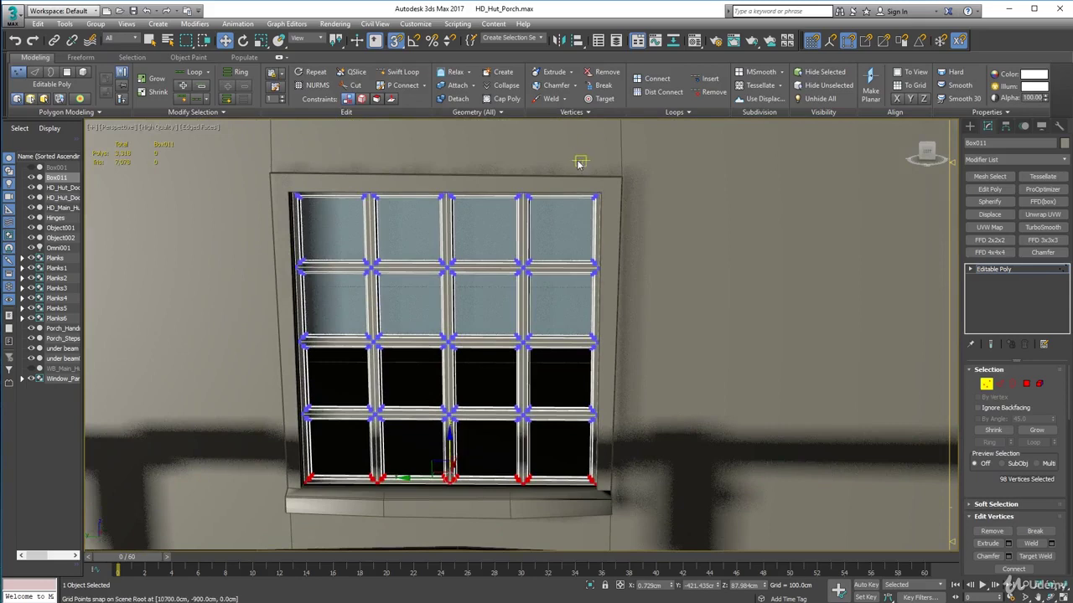
pyautogui.moveTo(701, 541); pyautogui.dragTo(700, 541)
pyautogui.scroll(4, 597, 394)
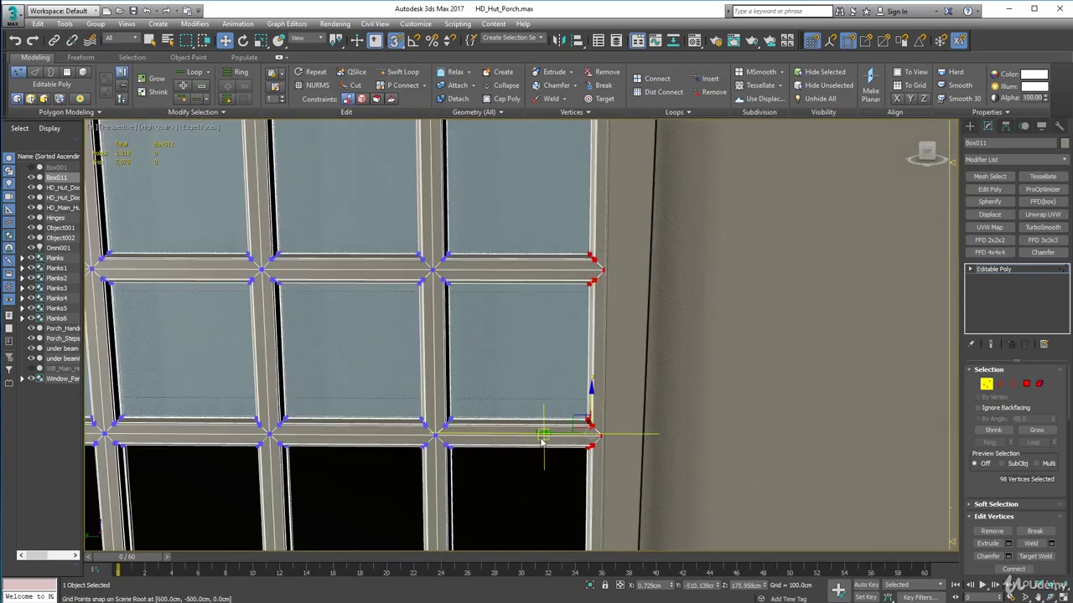
pyautogui.moveTo(545, 433); pyautogui.dragTo(543, 432)
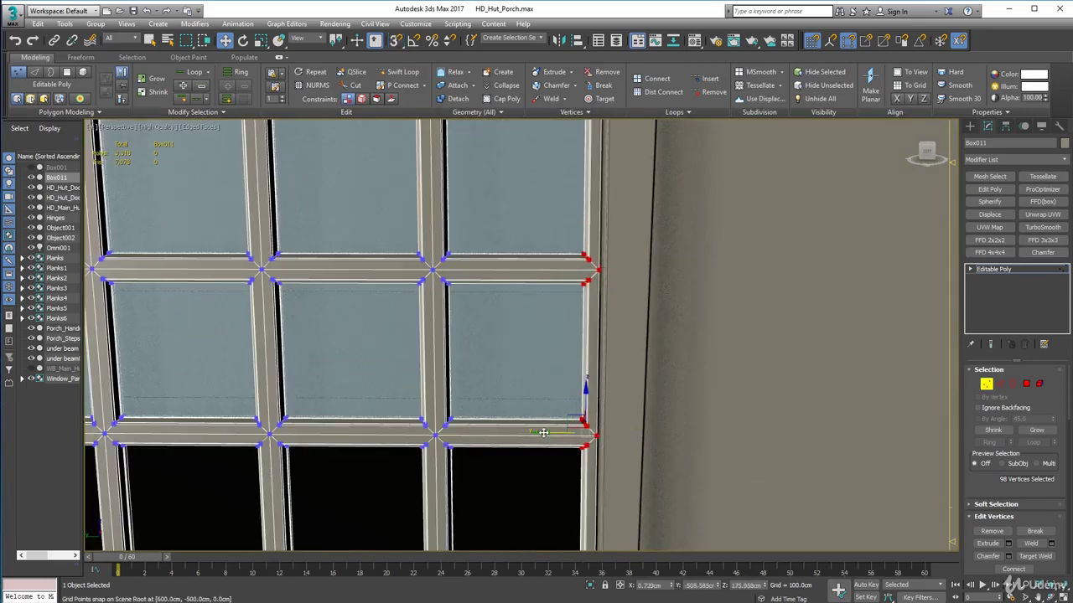
pyautogui.moveTo(623, 227); pyautogui.dragTo(629, 378, button='middle')
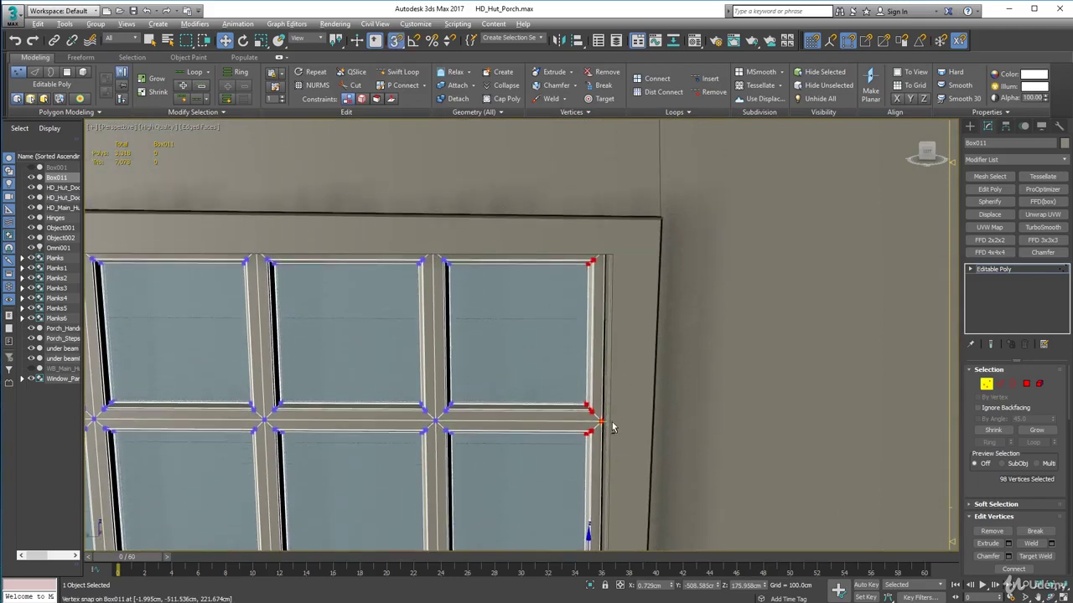
pyautogui.keyDown('alt'); pyautogui.moveTo(612, 425); pyautogui.dragTo(609, 404, button='middle'); pyautogui.keyUp('alt')
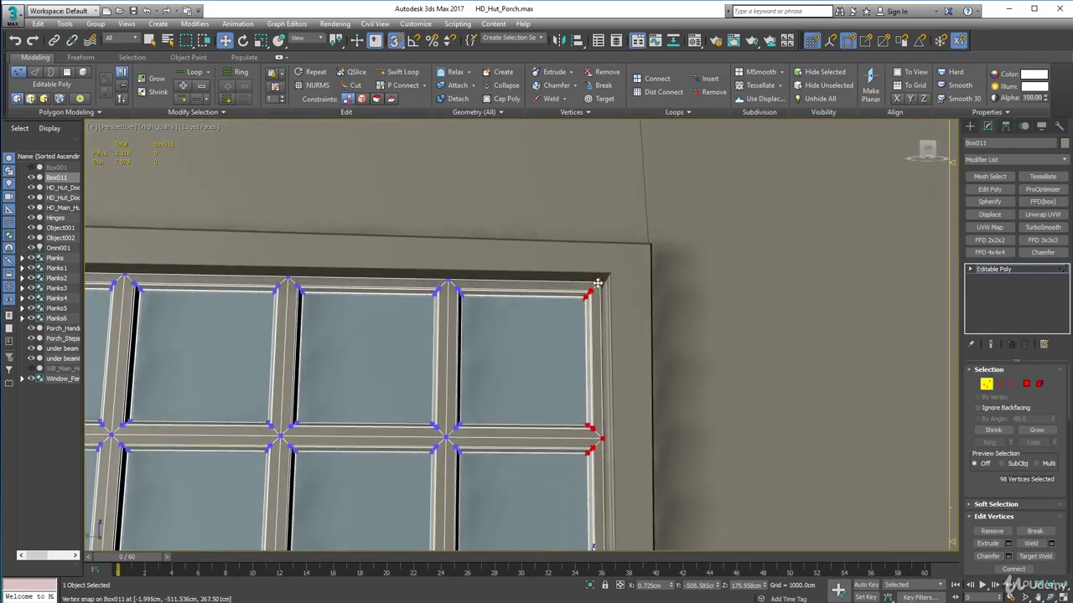
pyautogui.moveTo(601, 282); pyautogui.dragTo(607, 276)
pyautogui.scroll(-5, 604, 342)
pyautogui.keyDown('alt'); pyautogui.moveTo(603, 355); pyautogui.dragTo(625, 398, button='middle'); pyautogui.keyUp('alt')
pyautogui.click(989, 384)
# - Clone the Window_Panes group downward as a single copy for the two lower rows of the window
pyautogui.scroll(-4, 644, 450)
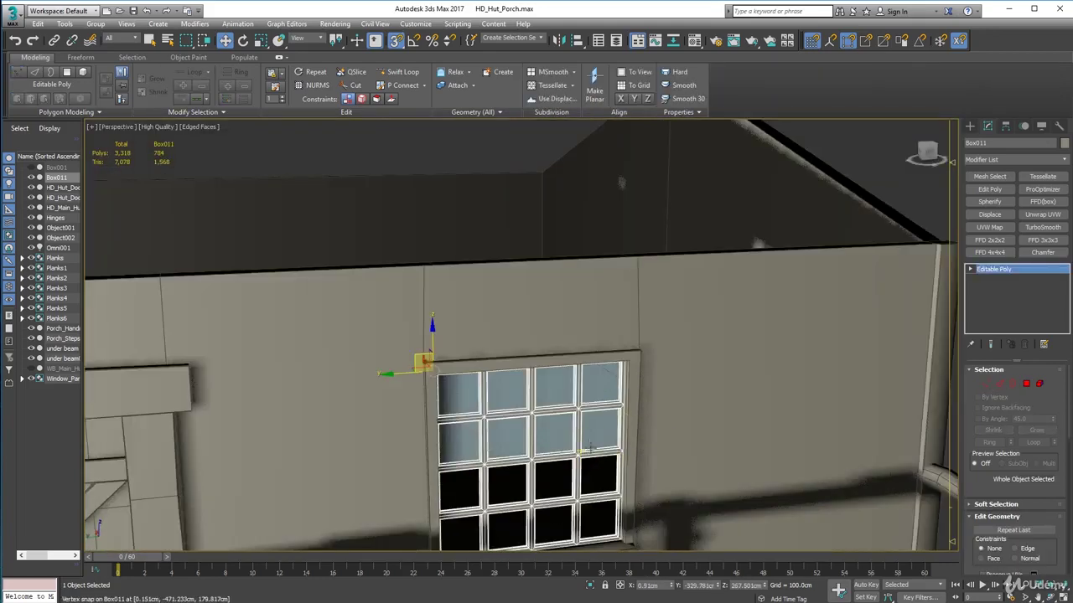
pyautogui.moveTo(597, 449); pyautogui.dragTo(605, 361, button='middle')
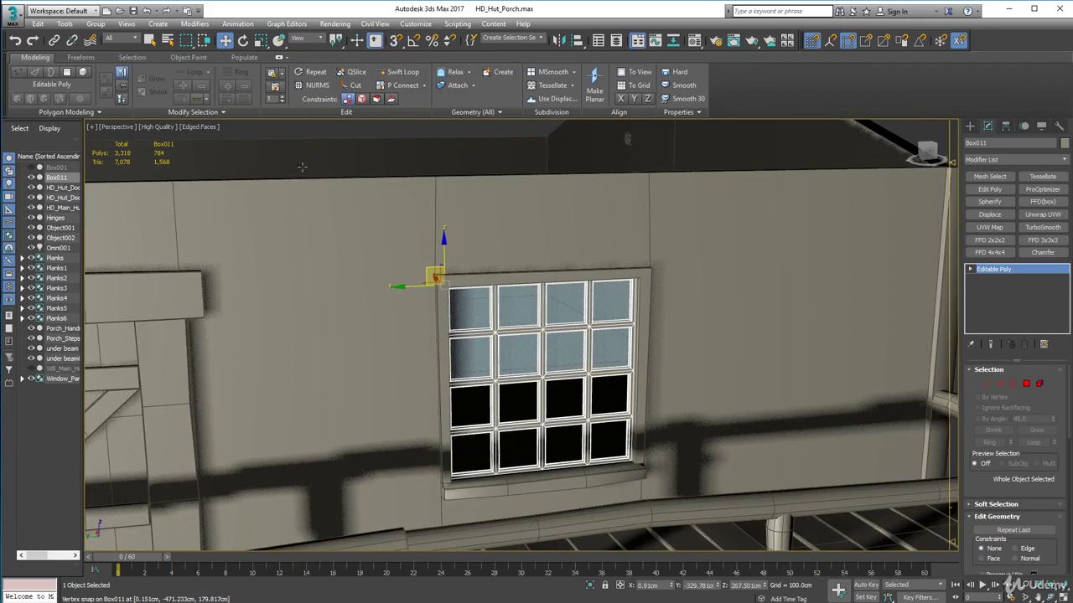
pyautogui.click(519, 301)
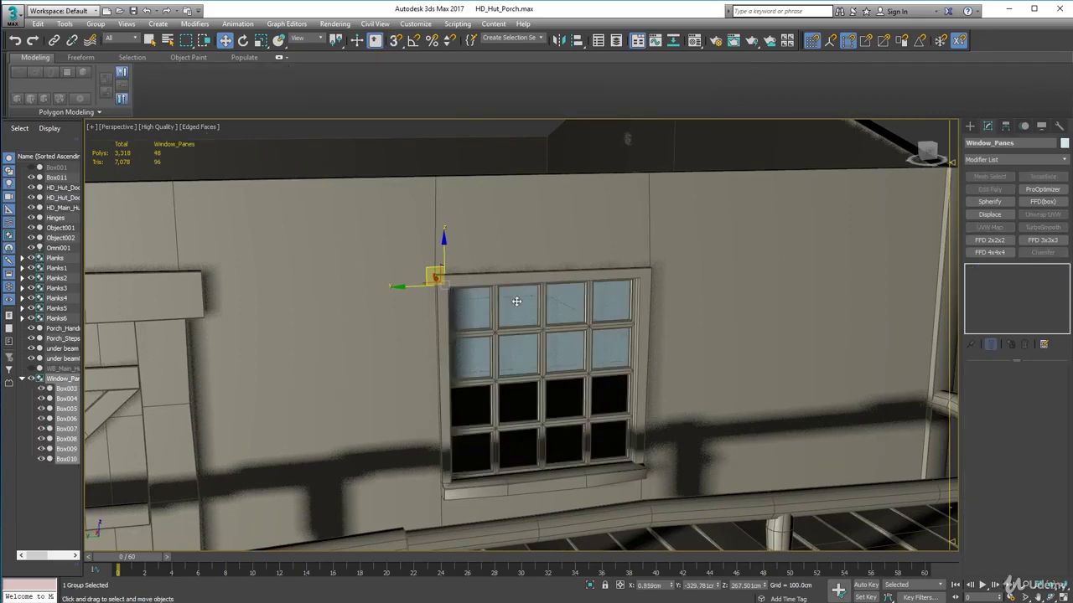
pyautogui.moveTo(445, 242)
pyautogui.keyDown('shift'); pyautogui.mouseDown()
pyautogui.moveTo(443, 290)
pyautogui.moveTo(462, 343)
pyautogui.mouseUp(); pyautogui.keyUp('shift')
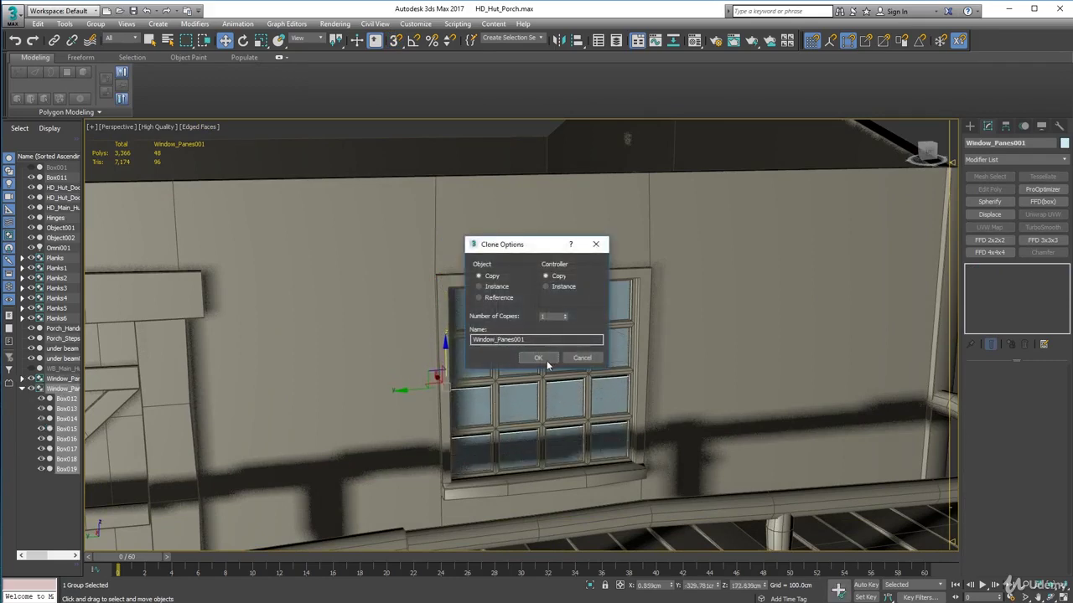
pyautogui.click(539, 358)
# - Raise the copied panes slightly so they fill the lower frame openings without a gap at their upper edges
pyautogui.scroll(10, 540, 384)
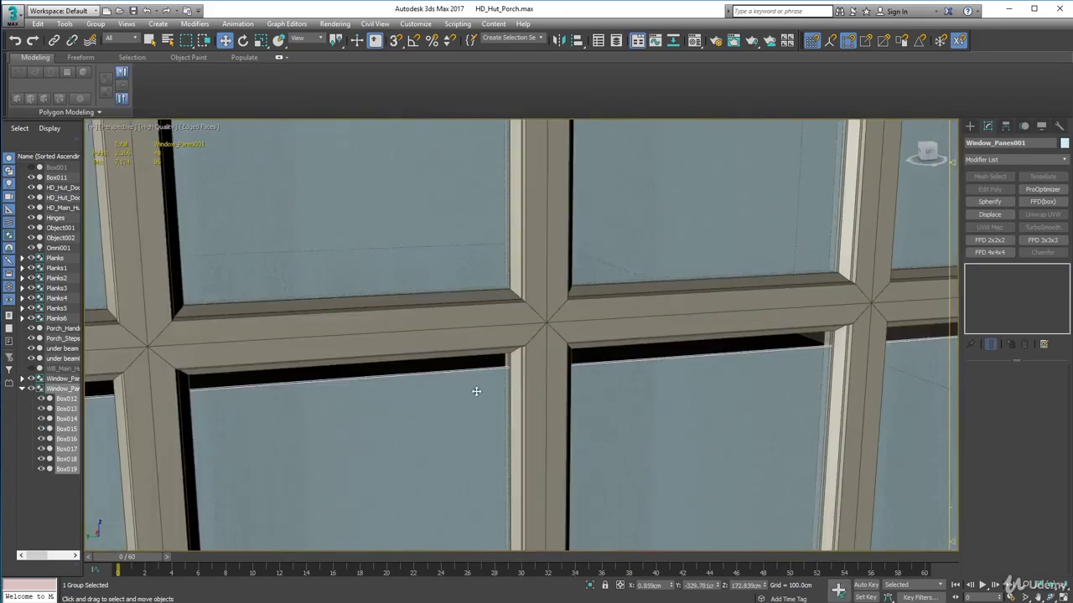
pyautogui.moveTo(479, 390); pyautogui.dragTo(842, 318, button='middle')
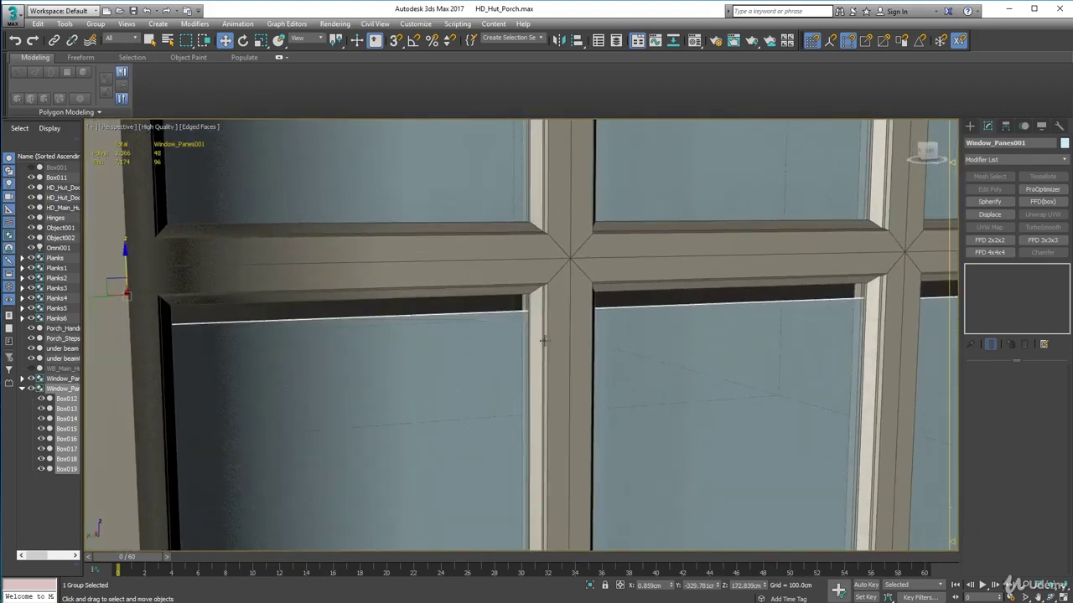
pyautogui.press('s')
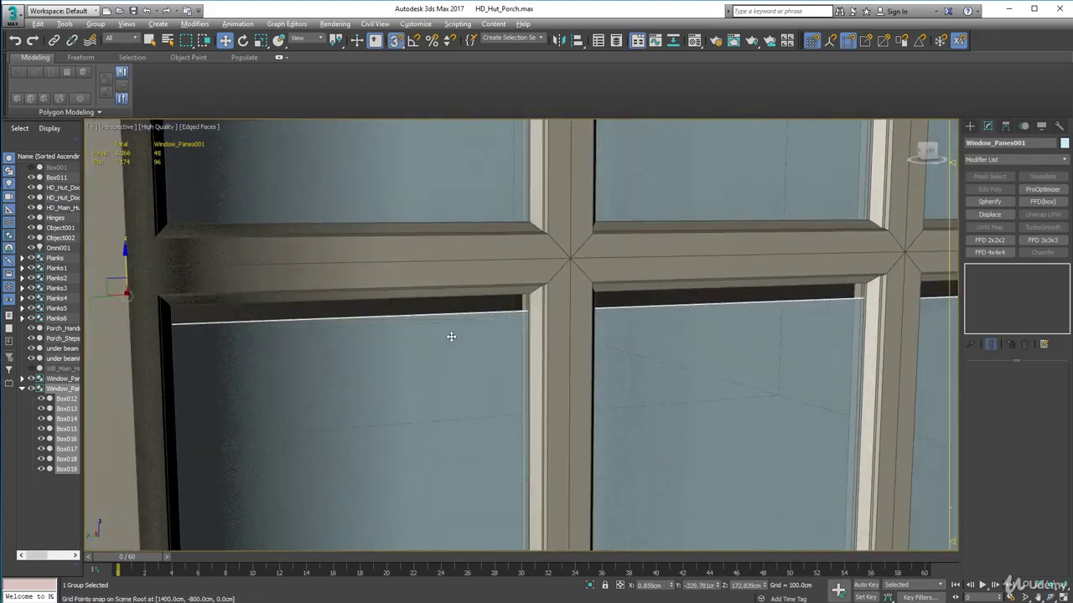
pyautogui.scroll(-3, 442, 337)
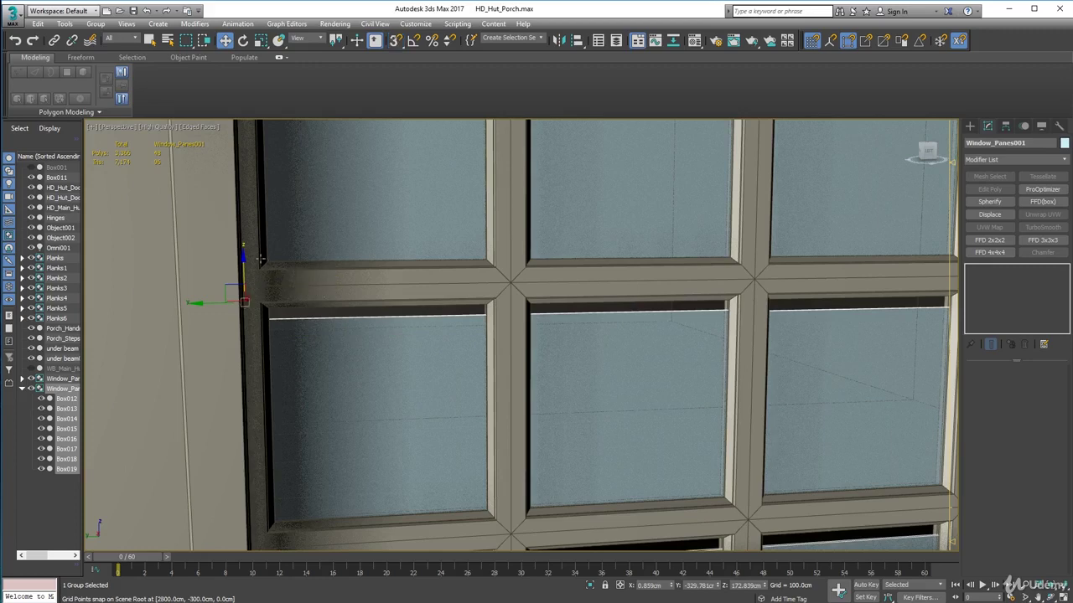
pyautogui.moveTo(242, 257); pyautogui.dragTo(247, 237)
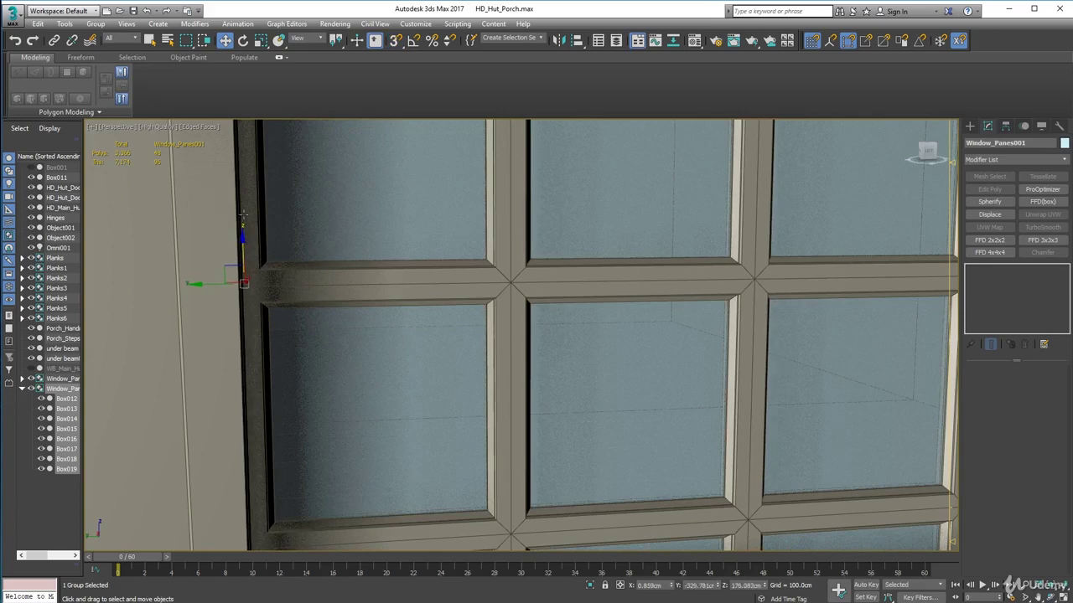
# - Turn off the Edged Faces display in the perspective view
pyautogui.click(192, 128)
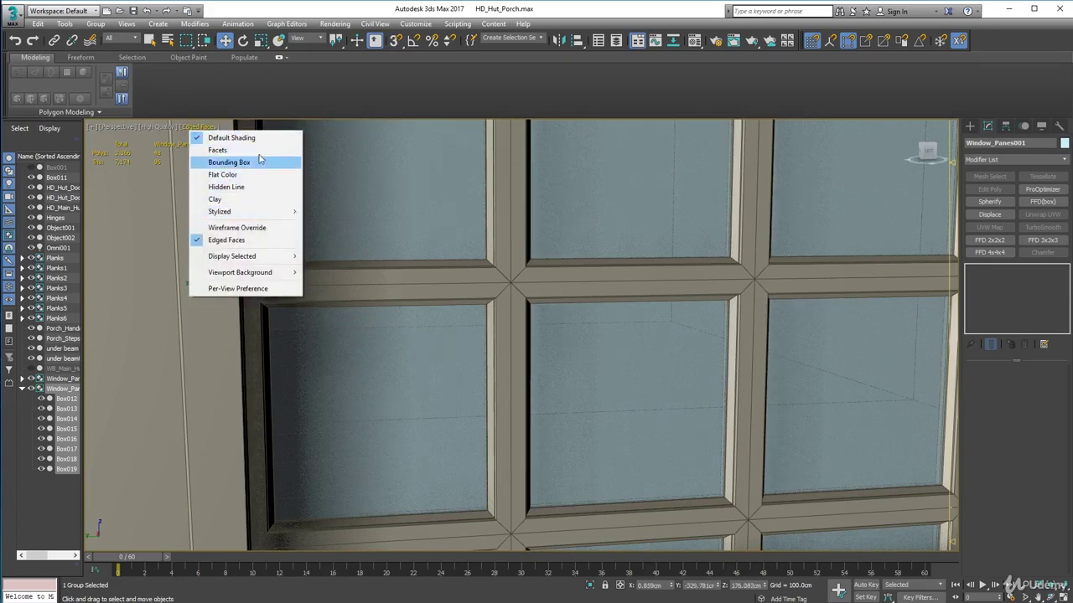
pyautogui.scroll(-5, 593, 317)
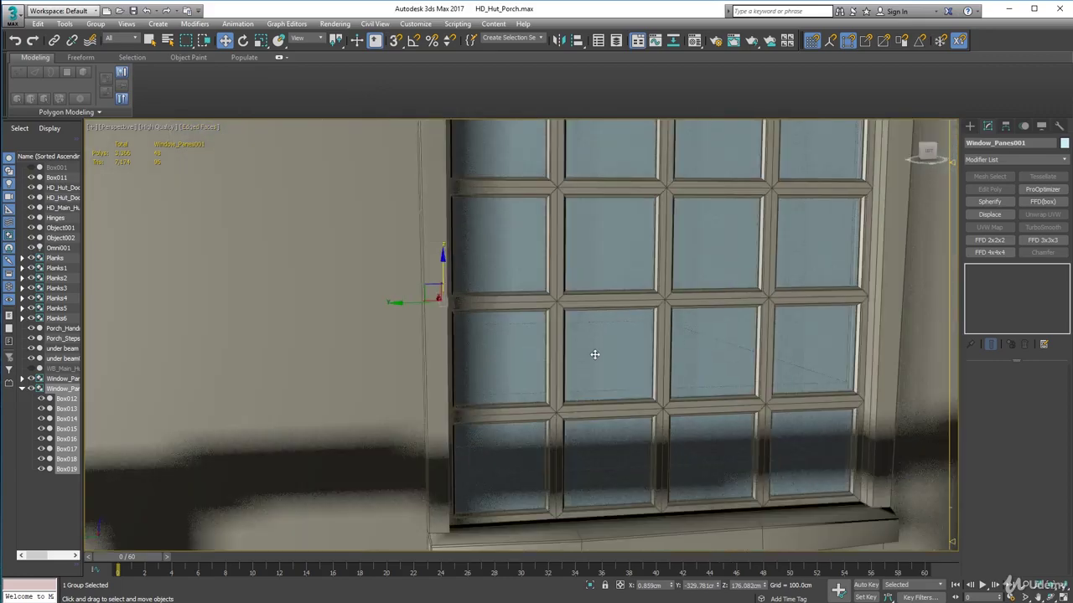
pyautogui.keyDown('alt'); pyautogui.moveTo(620, 384); pyautogui.dragTo(554, 388, button='middle'); pyautogui.keyUp('alt')
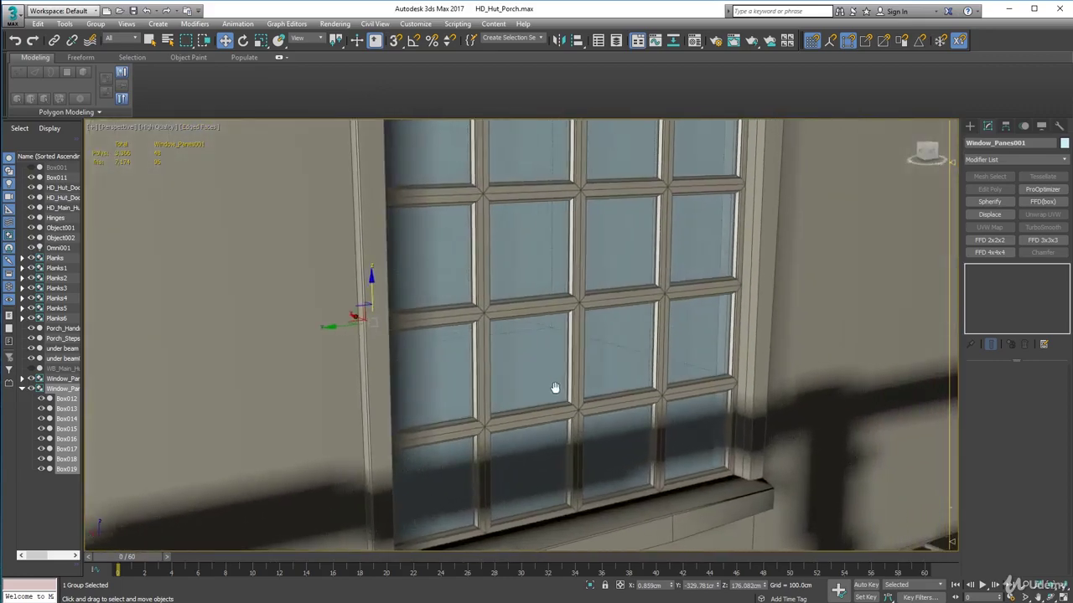
pyautogui.scroll(-3, 555, 388)
pyautogui.scroll(-4, 602, 334)
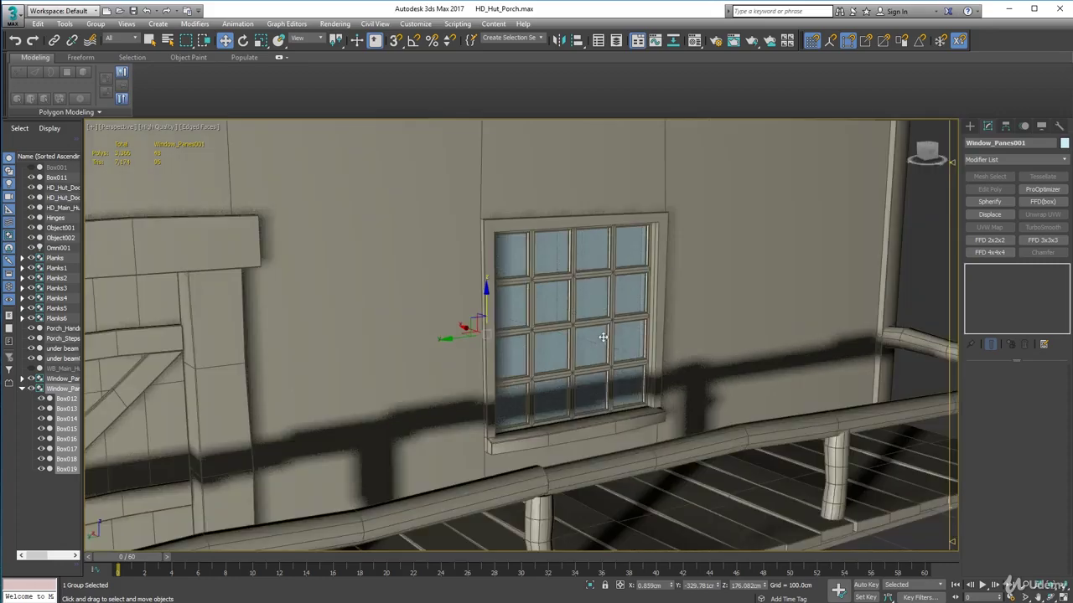
pyautogui.scroll(2, 555, 343)
pyautogui.keyDown('alt'); pyautogui.moveTo(556, 343); pyautogui.dragTo(637, 373, button='middle'); pyautogui.keyUp('alt')
pyautogui.click(209, 134)
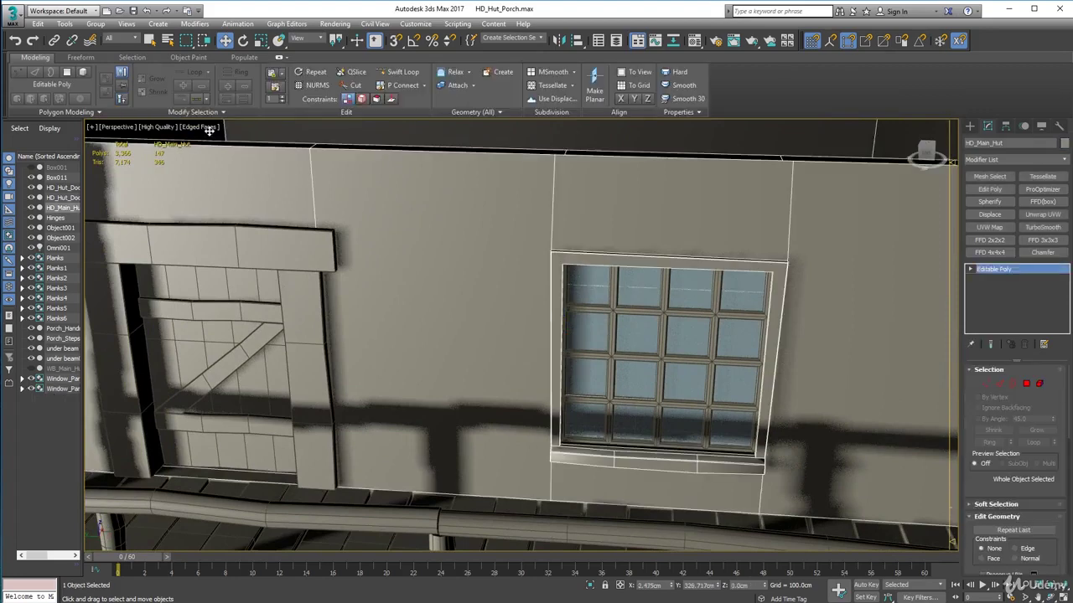
pyautogui.click(208, 126)
pyautogui.click(252, 241)
# - Examine the shaded hut front with its door, porch and fitted window from several angles
pyautogui.moveTo(529, 310)
pyautogui.keyDown('alt'); pyautogui.mouseDown(button='middle')
pyautogui.moveTo(568, 327)
pyautogui.moveTo(669, 329)
pyautogui.moveTo(553, 314)
pyautogui.moveTo(593, 298)
pyautogui.moveTo(511, 344)
pyautogui.moveTo(487, 319)
pyautogui.mouseUp(button='middle'); pyautogui.keyUp('alt')
pyautogui.scroll(-3, 593, 297)
pyautogui.moveTo(486, 319); pyautogui.dragTo(365, 282, button='middle')
pyautogui.scroll(2, 474, 235)
pyautogui.scroll(-5, 539, 284)
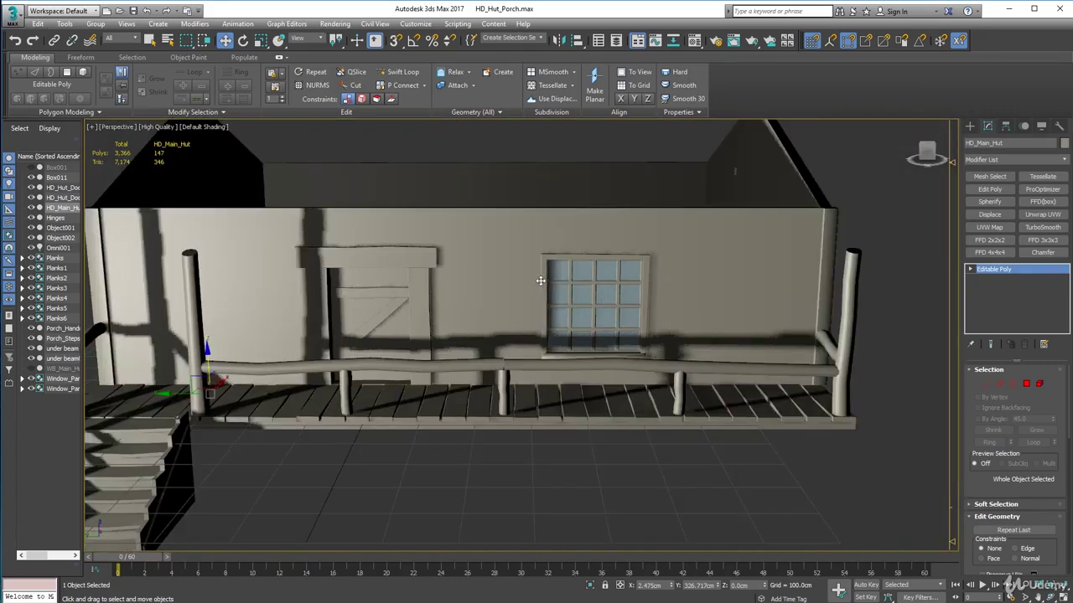
pyautogui.scroll(2, 541, 277)
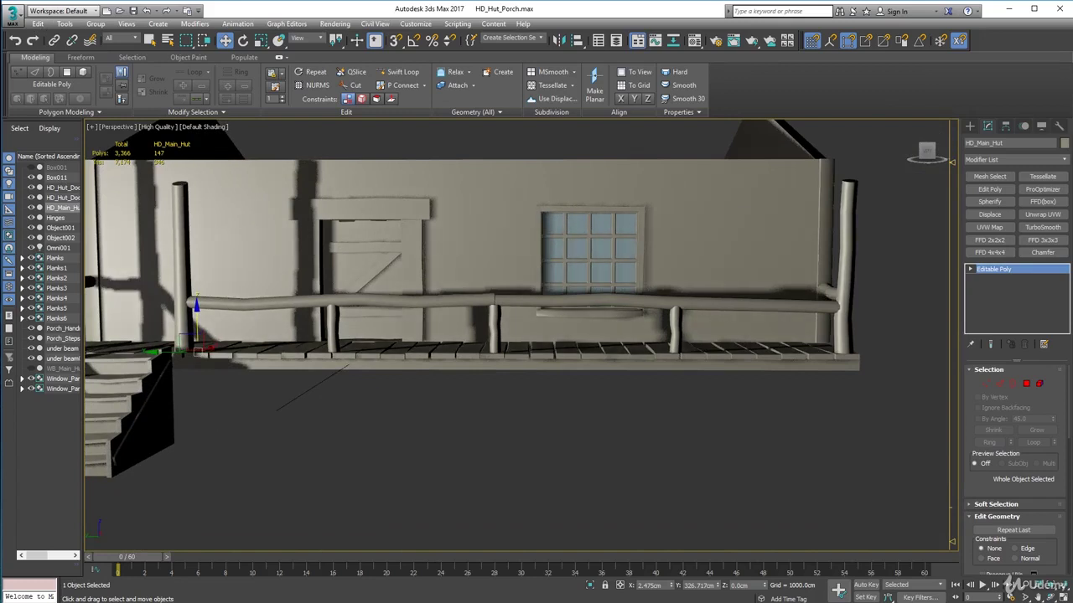
pyautogui.moveTo(0, 116); pyautogui.dragTo(286, 121)
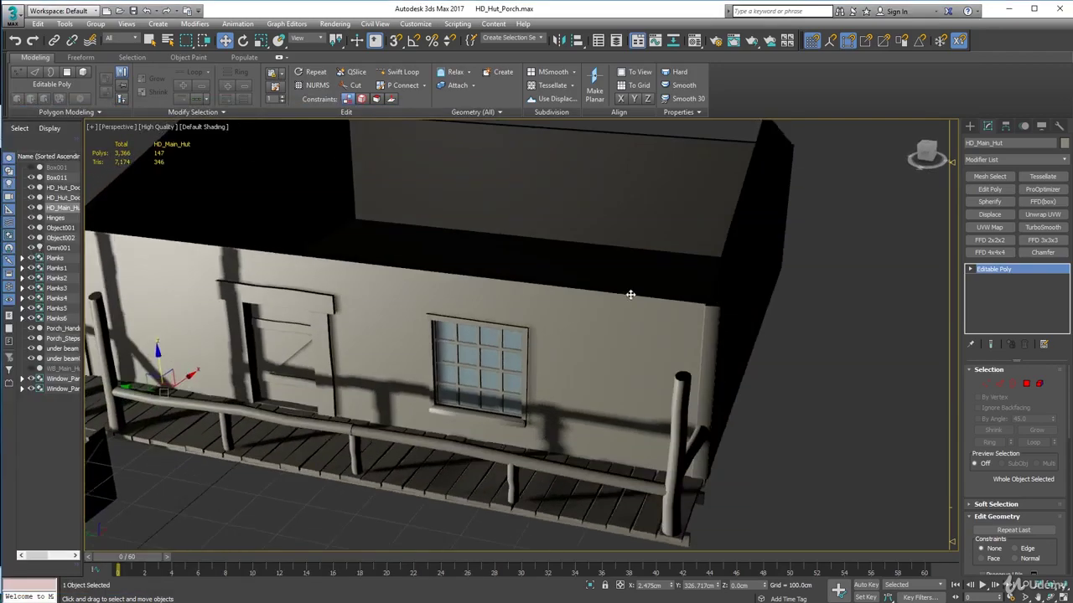
# - Set the rendering visibility of the upper Window_Panes group to 0.4 in its object properties
pyautogui.keyDown('alt'); pyautogui.moveTo(629, 292); pyautogui.dragTo(726, 276, button='middle'); pyautogui.keyUp('alt')
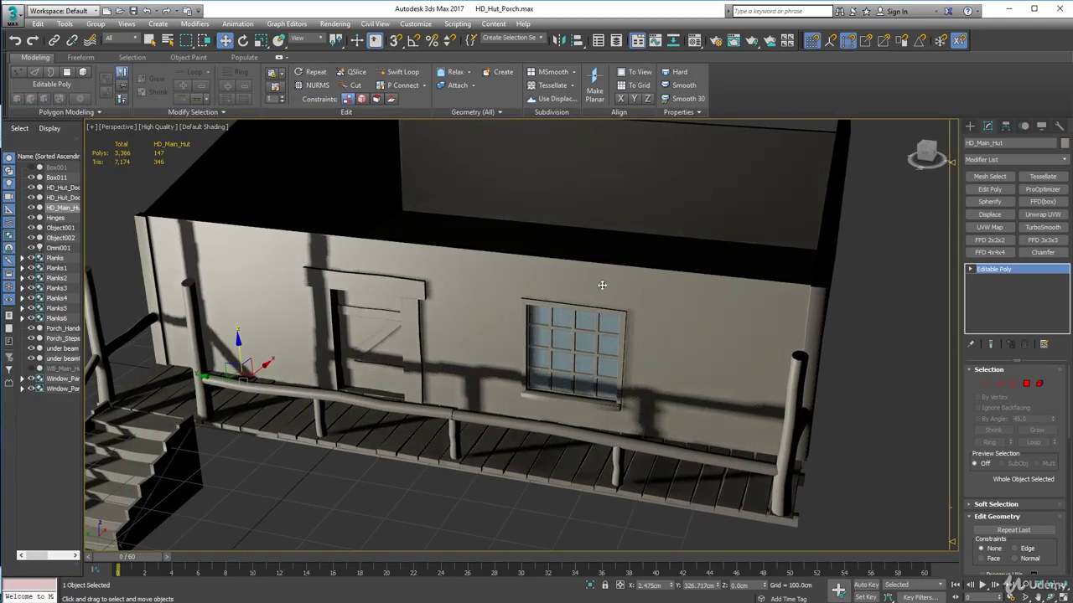
pyautogui.keyDown('alt'); pyautogui.moveTo(581, 401); pyautogui.dragTo(570, 423, button='middle'); pyautogui.keyUp('alt')
pyautogui.scroll(5, 568, 298)
pyautogui.click(568, 299)
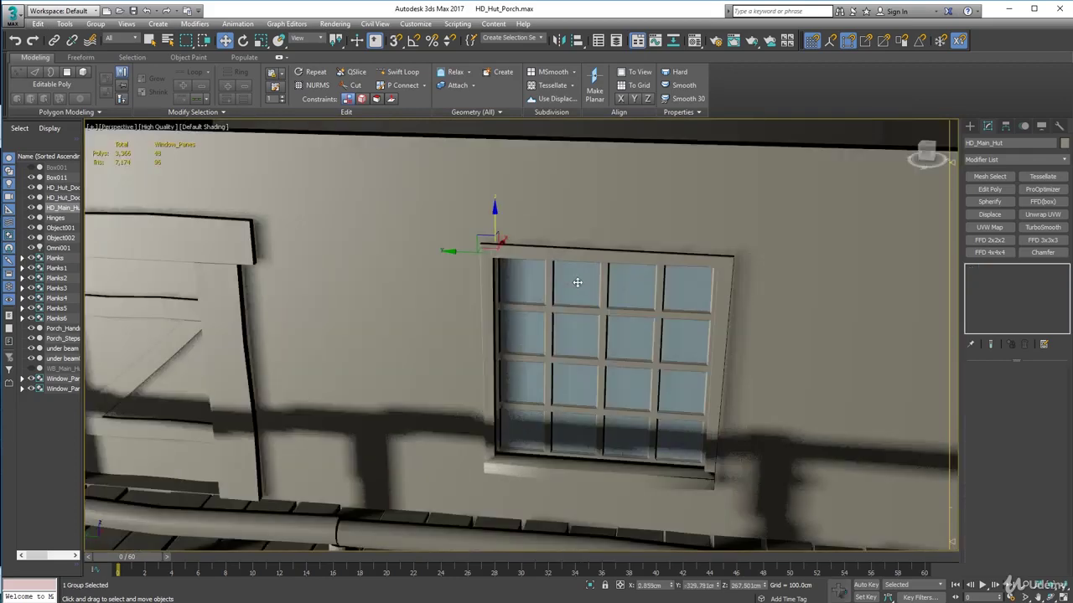
pyautogui.rightClick(577, 279)
pyautogui.click(606, 360)
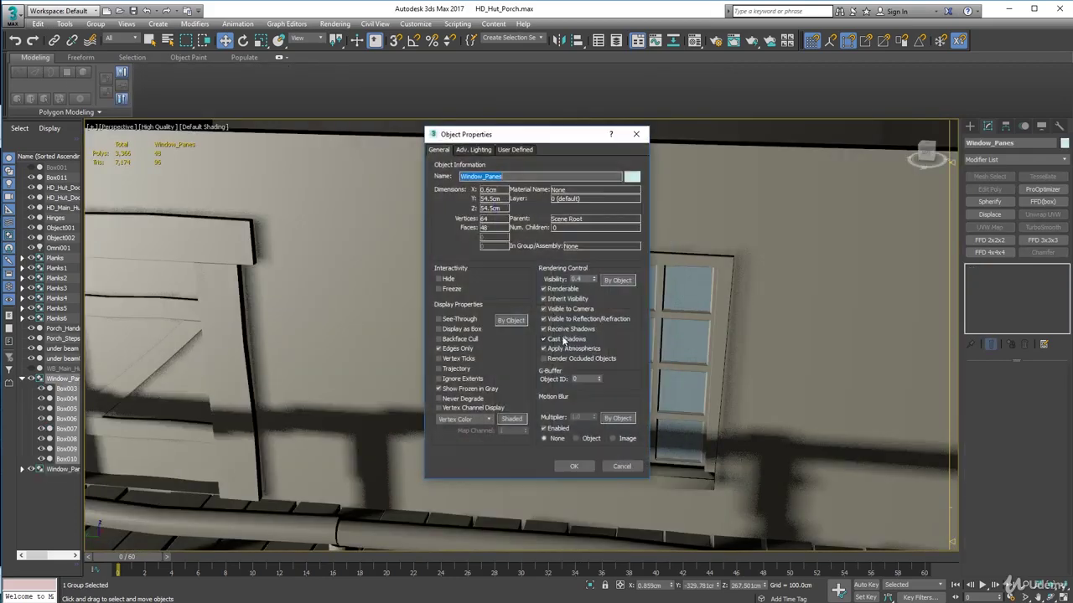
pyautogui.click(574, 466)
# - Give the lower Window_Panes001 group a rendering visibility of 0.4 as well
pyautogui.rightClick(580, 392)
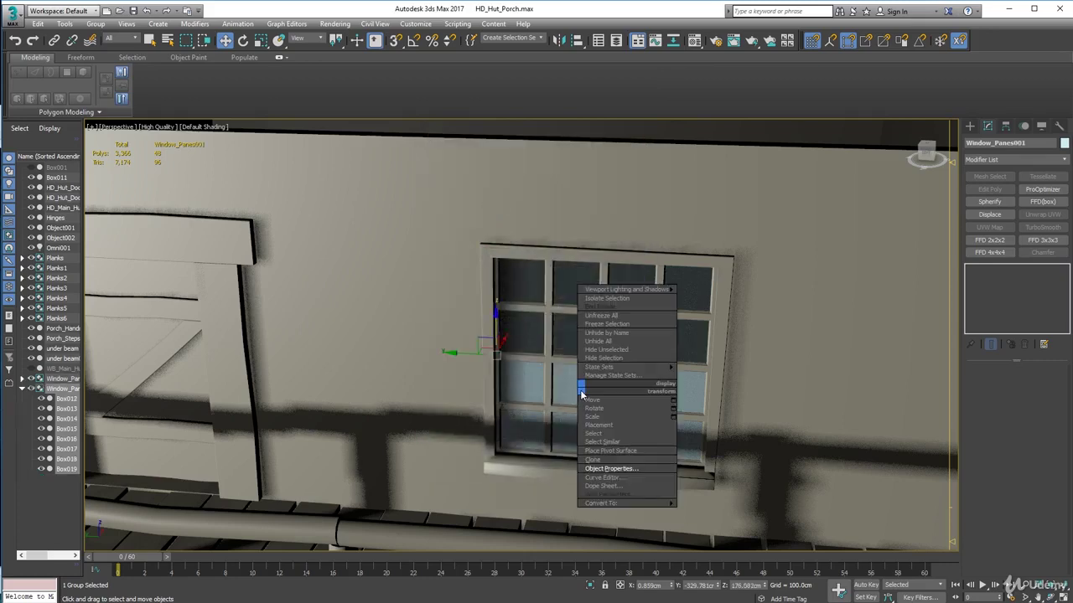
pyautogui.click(603, 473)
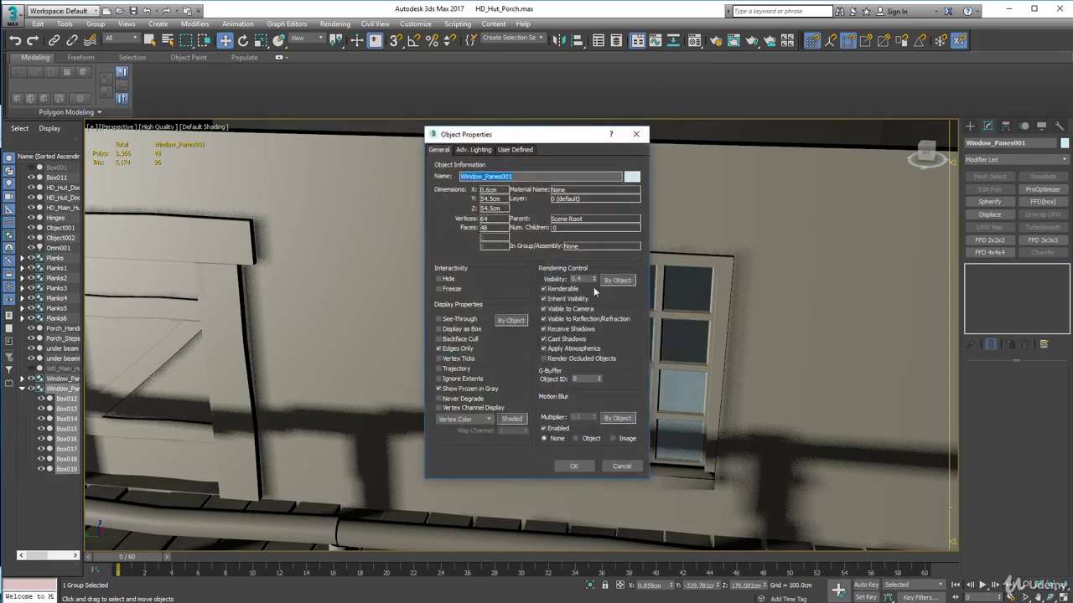
pyautogui.click(593, 281)
pyautogui.click(588, 467)
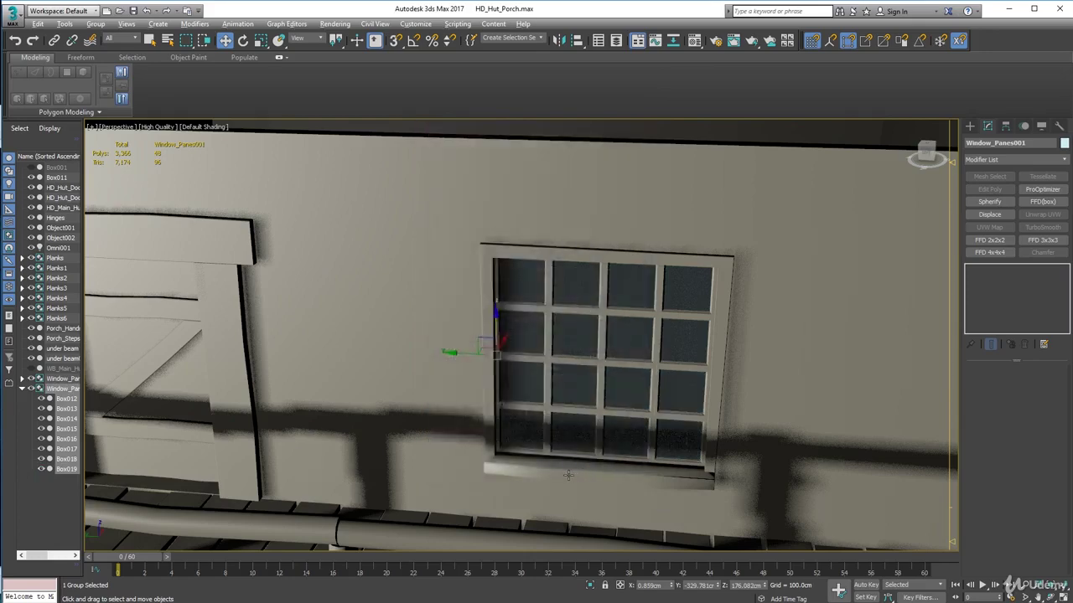
# - Create a standard Omni light on the floor inside the open hut
pyautogui.keyDown('alt'); pyautogui.moveTo(568, 472); pyautogui.dragTo(507, 480, button='middle'); pyautogui.keyUp('alt')
pyautogui.scroll(-6, 506, 480)
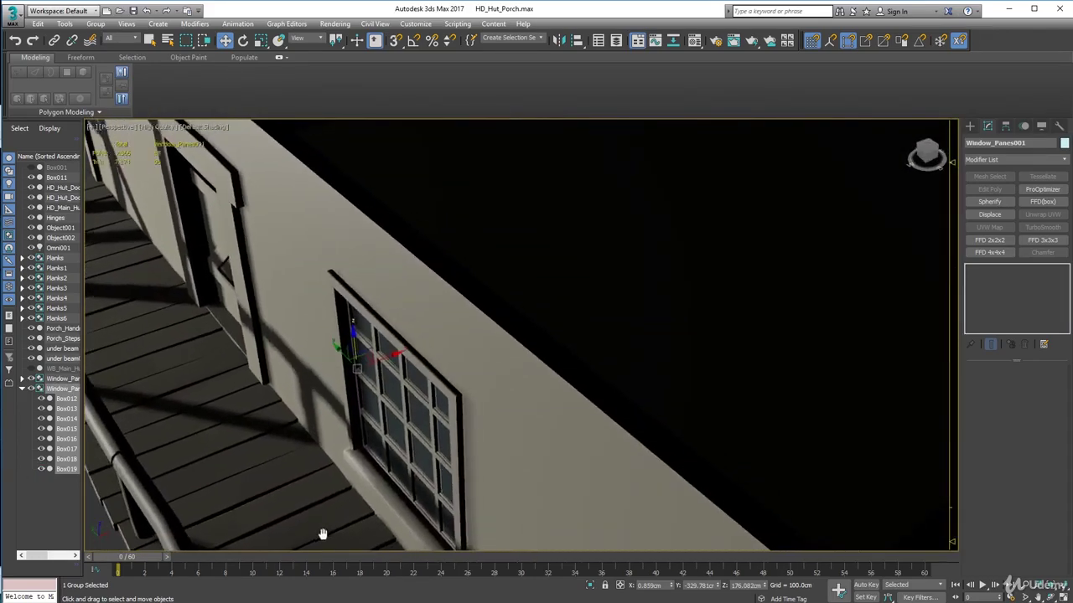
pyautogui.scroll(-3, 521, 419)
pyautogui.scroll(3, 601, 236)
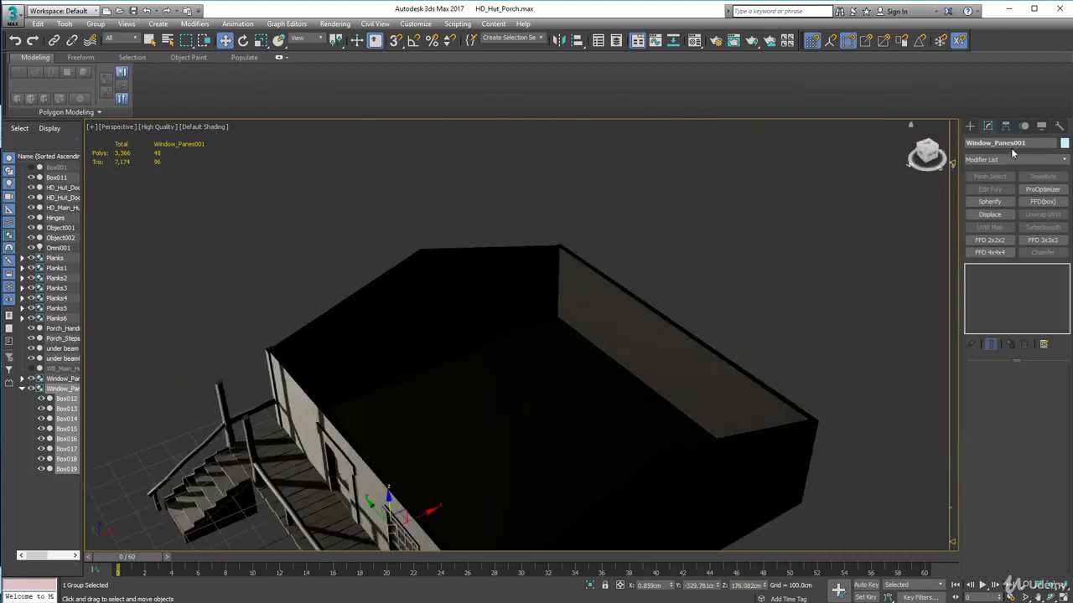
pyautogui.click(971, 126)
pyautogui.click(997, 143)
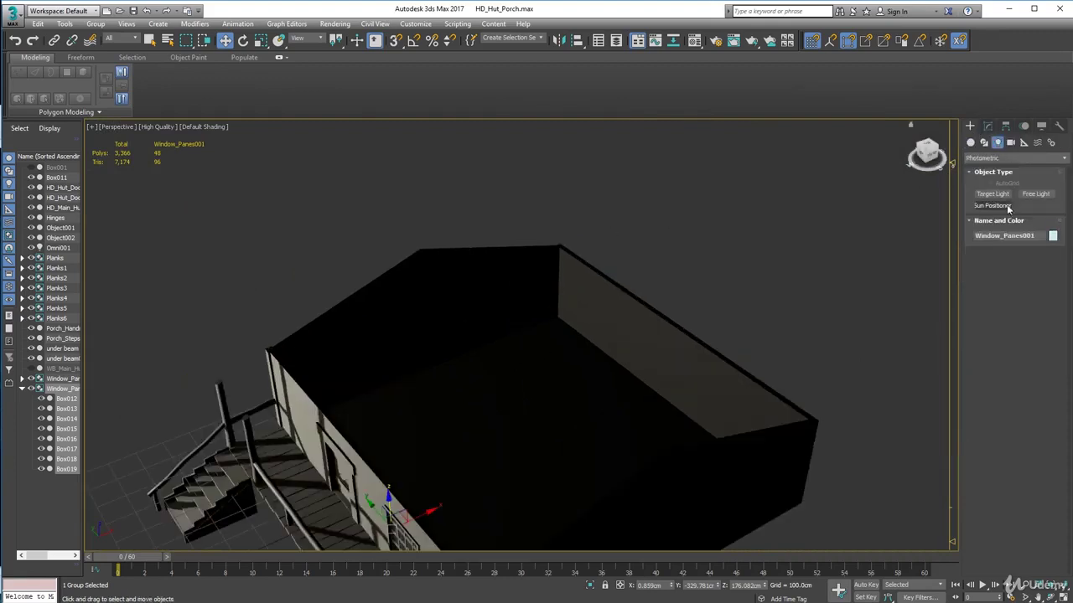
pyautogui.click(999, 158)
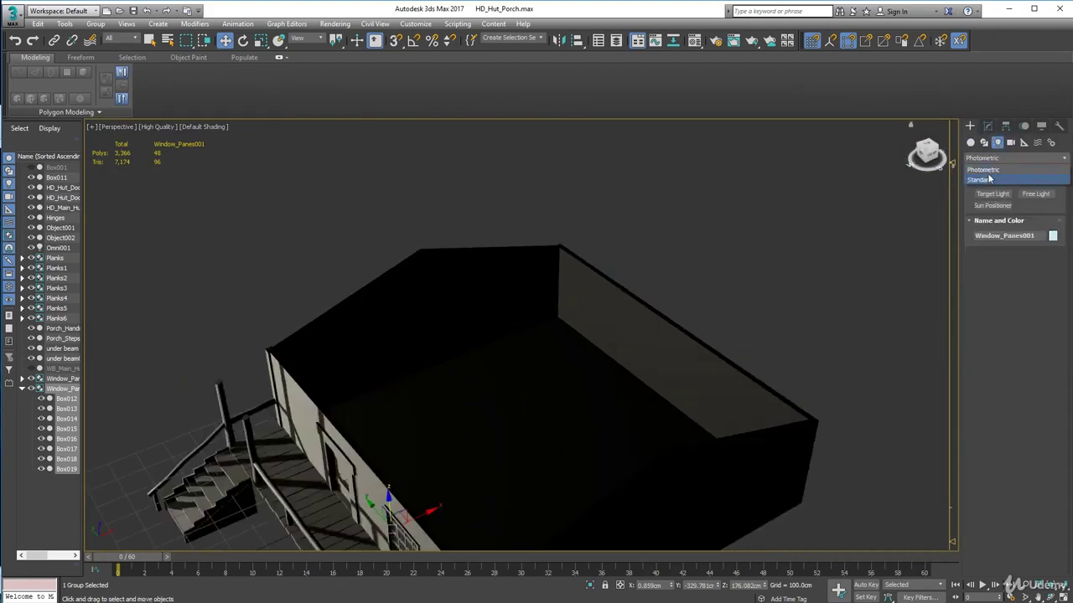
pyautogui.click(988, 181)
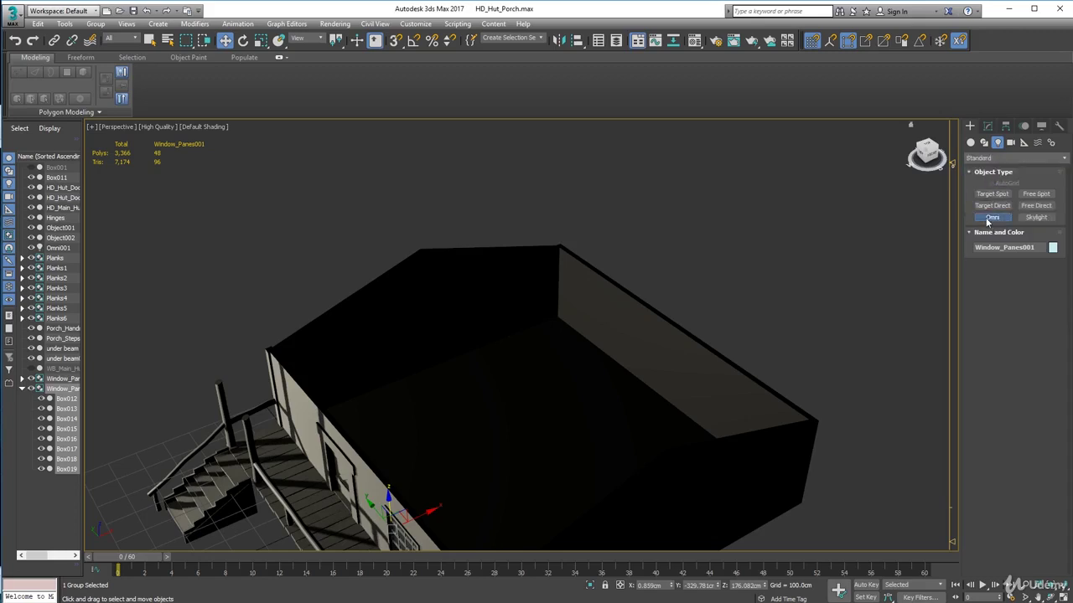
pyautogui.click(992, 217)
pyautogui.click(528, 433)
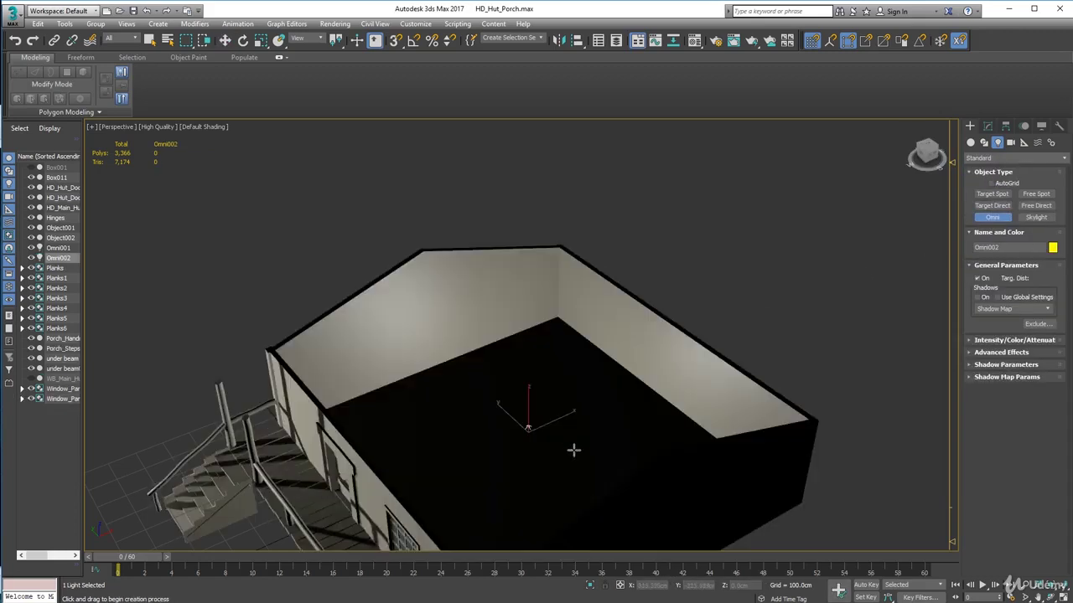
# - Move the new omni light up and behind the window, to about X 292, Y -382, Z 201 cm
pyautogui.click(224, 41)
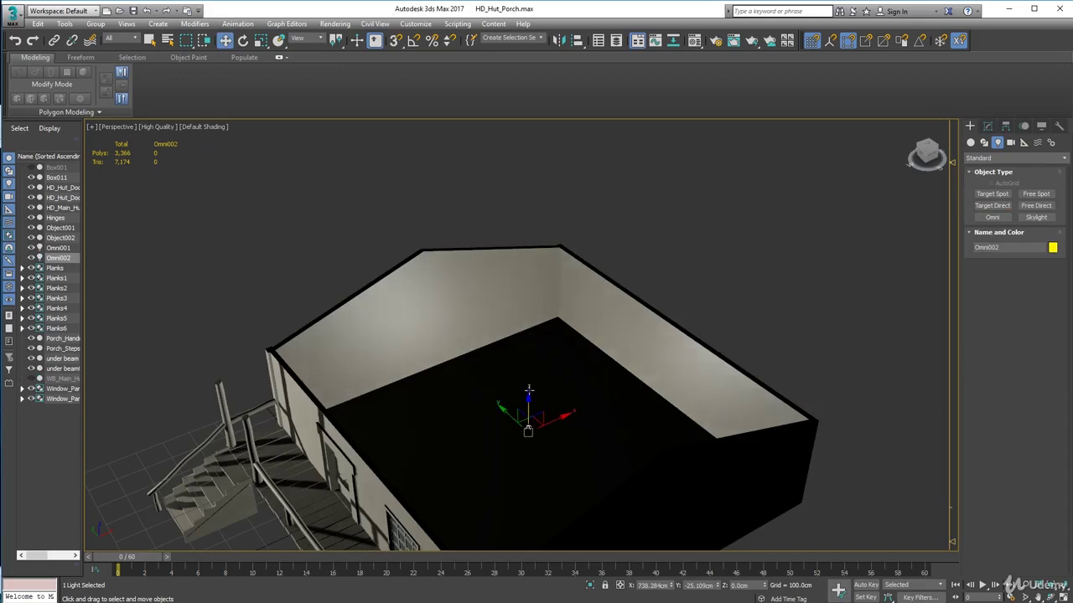
pyautogui.moveTo(528, 388); pyautogui.dragTo(451, 480)
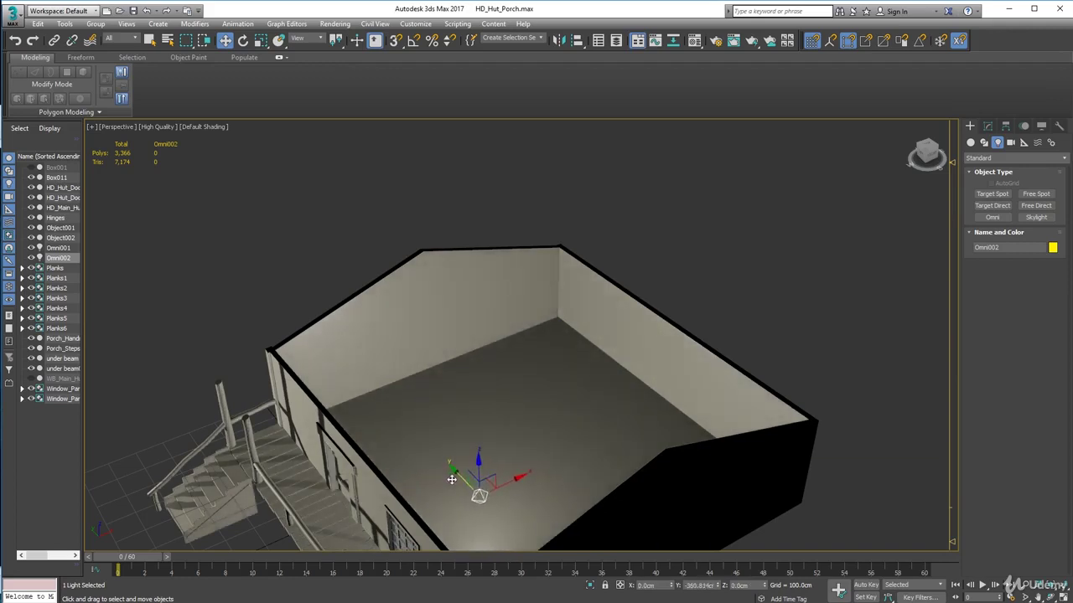
pyautogui.keyDown('alt'); pyautogui.moveTo(451, 479); pyautogui.dragTo(495, 449, button='middle'); pyautogui.keyUp('alt')
# - Change the interior omni light's colour from white to a warm yellow
pyautogui.click(987, 126)
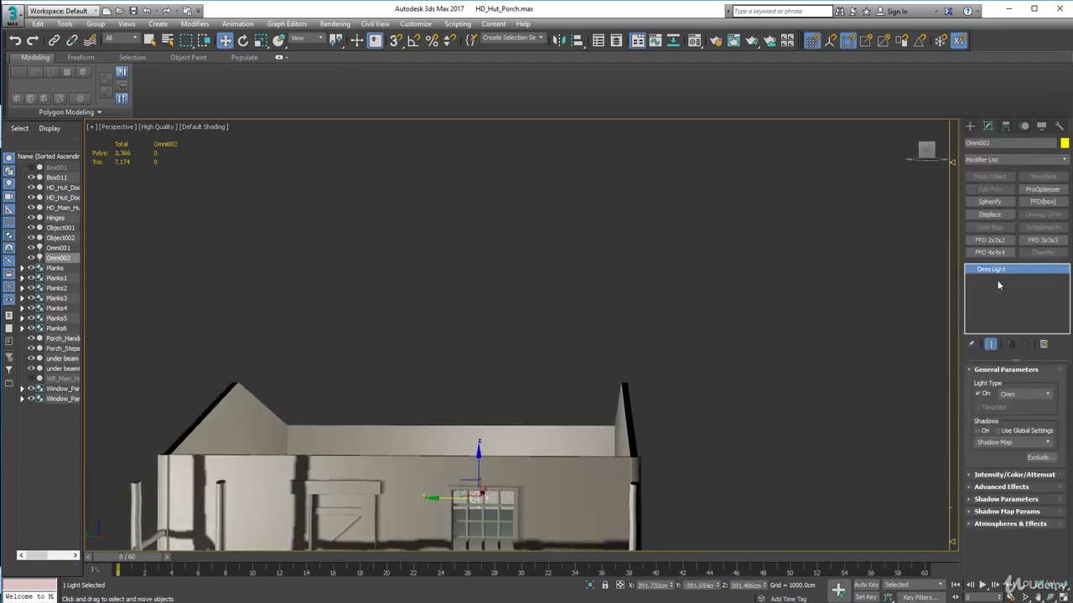
pyautogui.click(994, 474)
pyautogui.click(1045, 438)
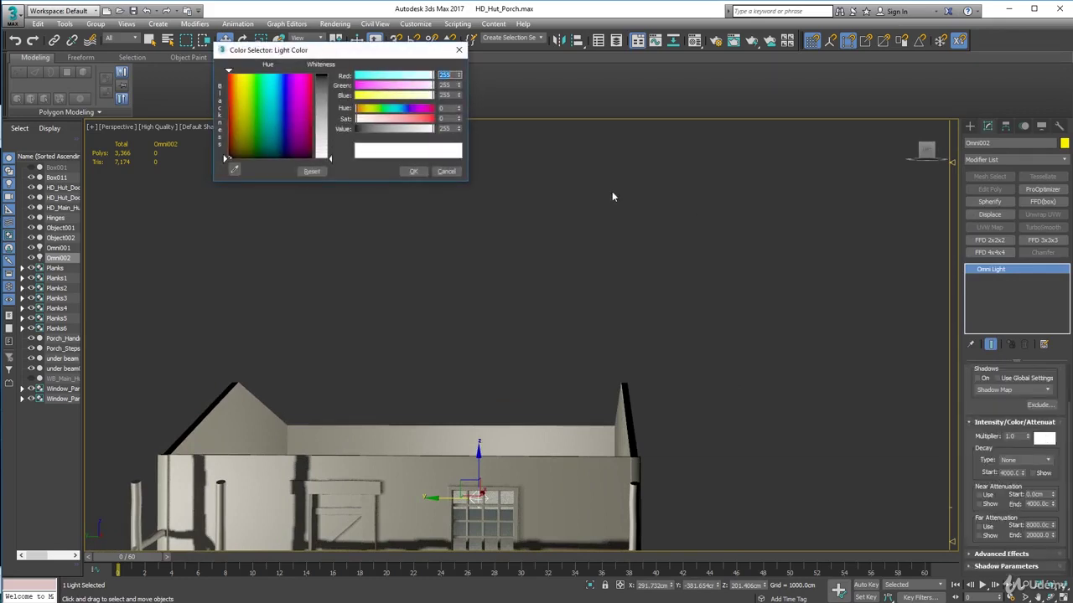
pyautogui.moveTo(240, 98)
pyautogui.mouseDown()
pyautogui.moveTo(225, 82)
pyautogui.moveTo(239, 76)
pyautogui.mouseUp()
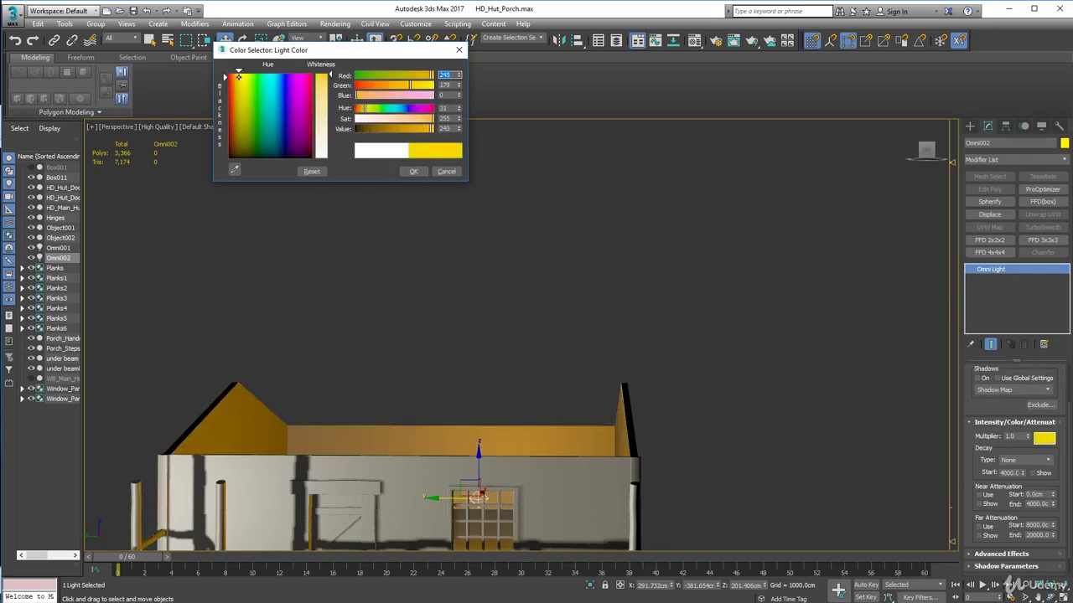
pyautogui.click(416, 172)
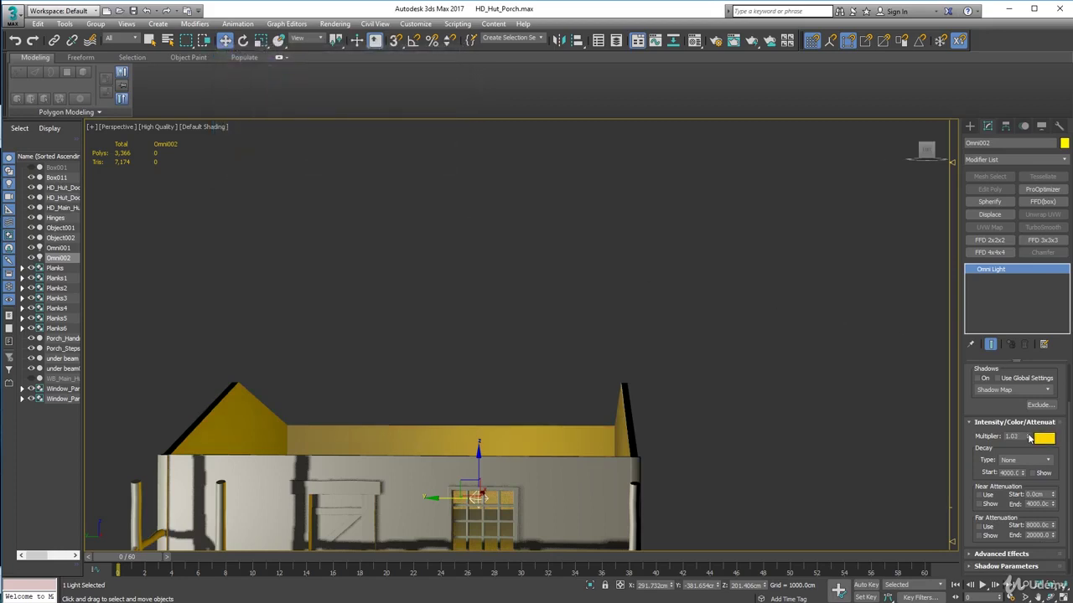
# - Raise the interior light's multiplier to about 1.61 and turn on its shadows
pyautogui.moveTo(1028, 438); pyautogui.dragTo(1017, 399)
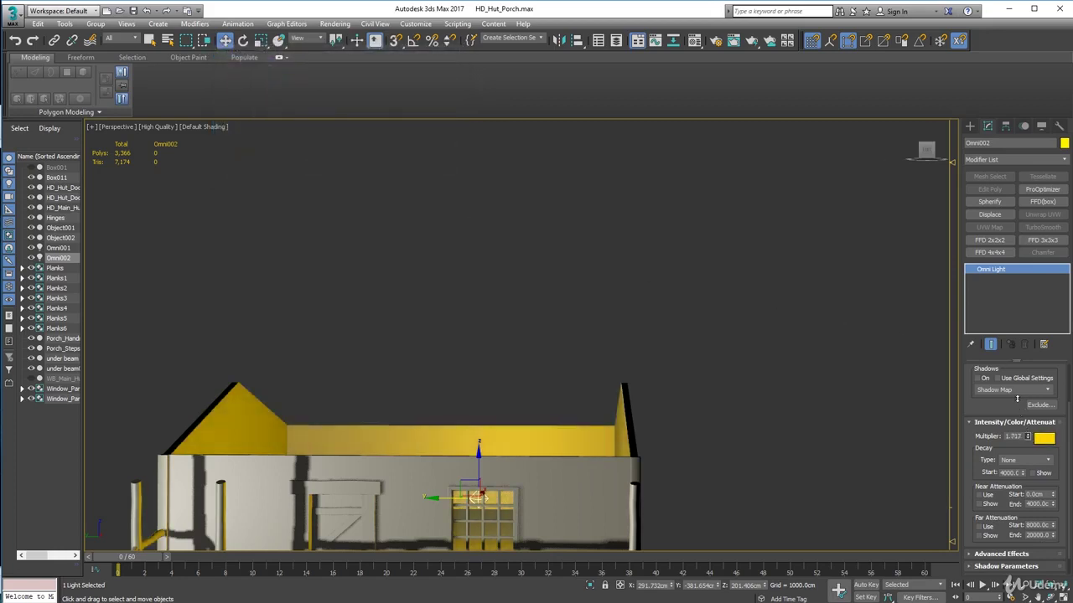
pyautogui.keyDown('alt'); pyautogui.moveTo(587, 446); pyautogui.dragTo(589, 345, button='middle'); pyautogui.keyUp('alt')
pyautogui.keyDown('alt'); pyautogui.moveTo(538, 385); pyautogui.dragTo(713, 427, button='middle'); pyautogui.keyUp('alt')
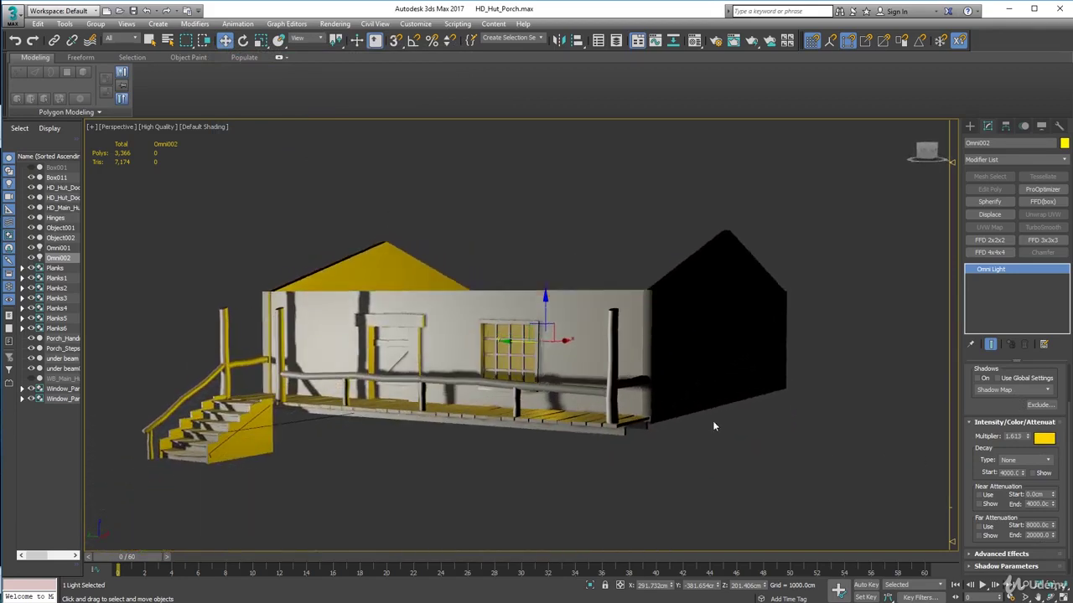
pyautogui.click(980, 379)
pyautogui.keyDown('alt'); pyautogui.moveTo(662, 375); pyautogui.dragTo(501, 445, button='middle'); pyautogui.keyUp('alt')
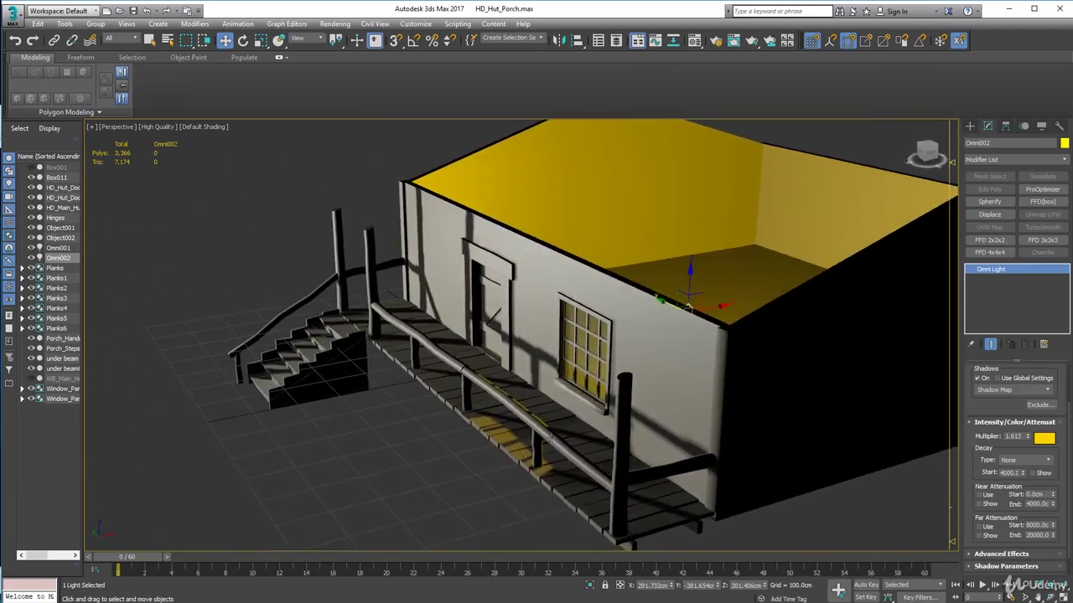
# - Raise the interior light to a height of about 335 cm and inspect the window light cast on the porch
pyautogui.moveTo(692, 270); pyautogui.dragTo(705, 218)
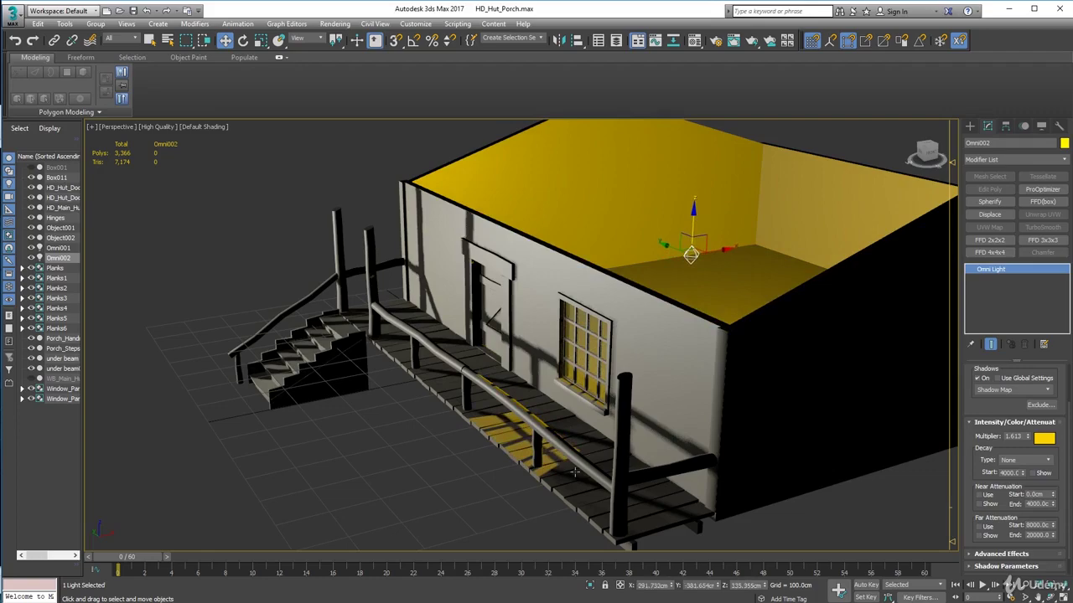
pyautogui.scroll(5, 565, 465)
pyautogui.keyDown('alt'); pyautogui.moveTo(566, 465); pyautogui.dragTo(686, 471, button='middle'); pyautogui.keyUp('alt')
pyautogui.moveTo(686, 471); pyautogui.dragTo(219, 337, button='middle')
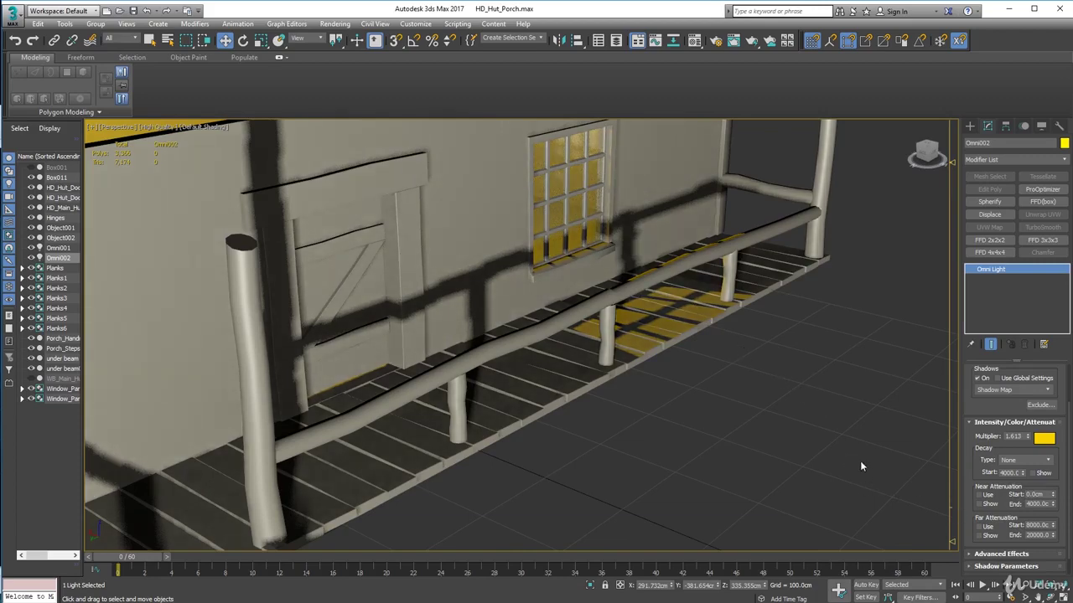
pyautogui.scroll(-10, 822, 413)
pyautogui.scroll(10, 617, 222)
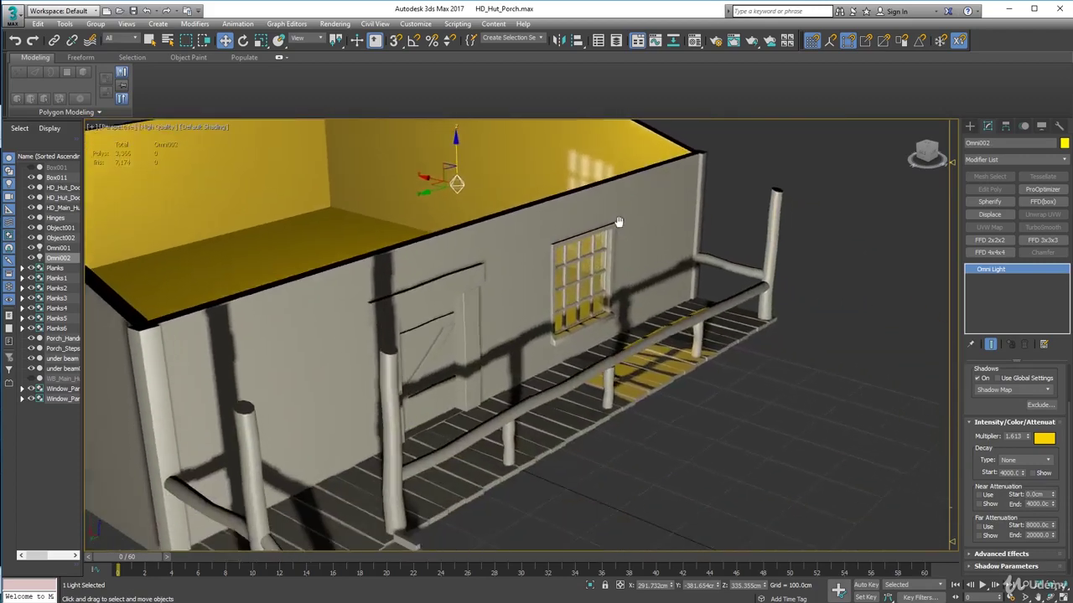
pyautogui.keyDown('alt'); pyautogui.moveTo(619, 222); pyautogui.dragTo(604, 193, button='middle'); pyautogui.keyUp('alt')
# - Create a flat ground box in front of the porch, about 905 cm long, 526 cm wide and 13 cm thick
pyautogui.click(970, 126)
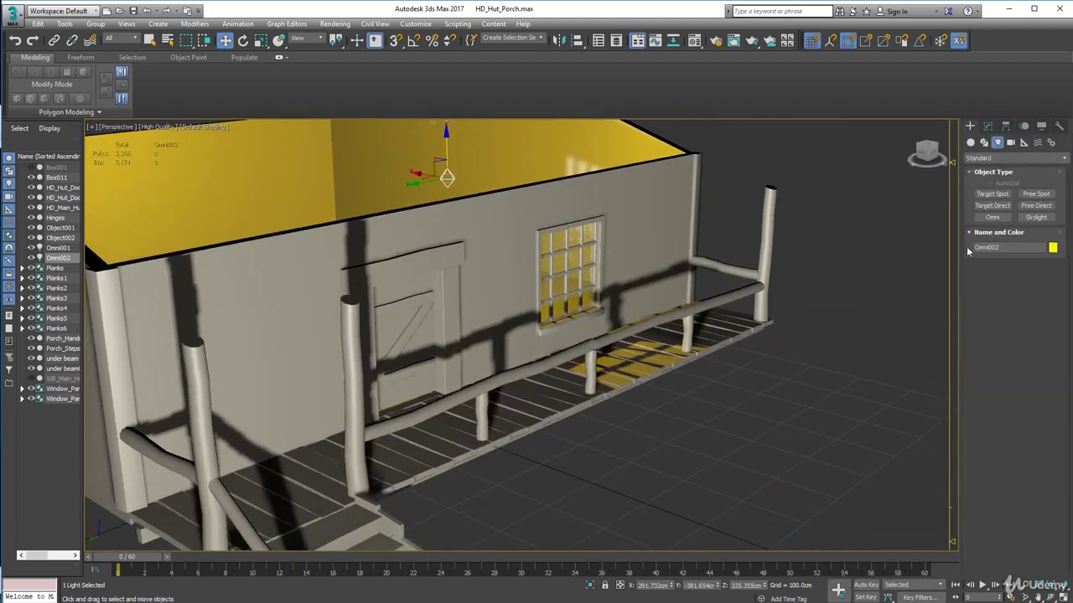
pyautogui.click(987, 126)
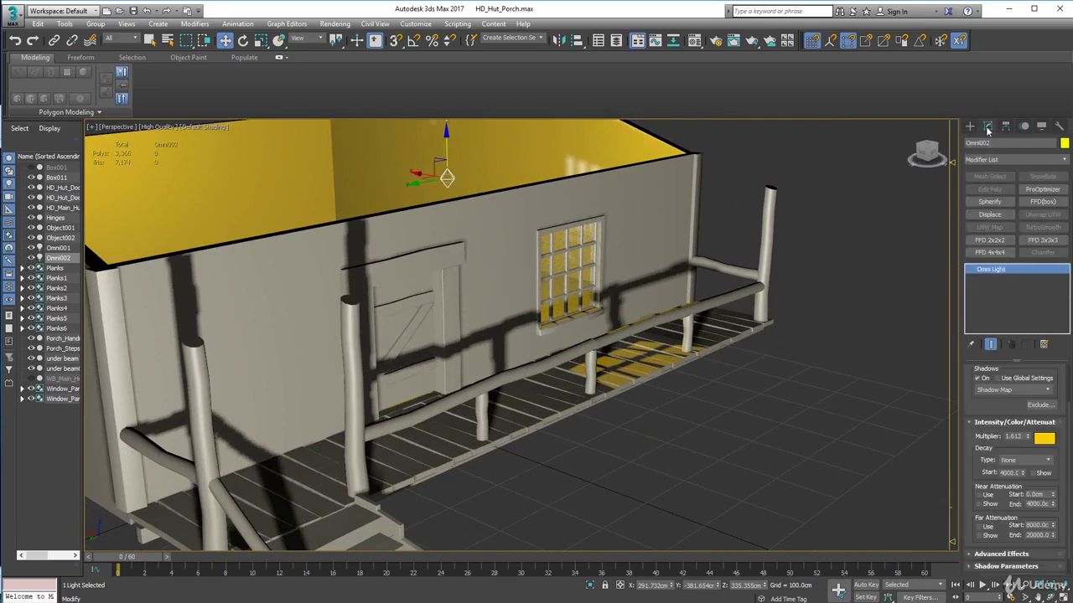
pyautogui.click(970, 127)
pyautogui.click(971, 143)
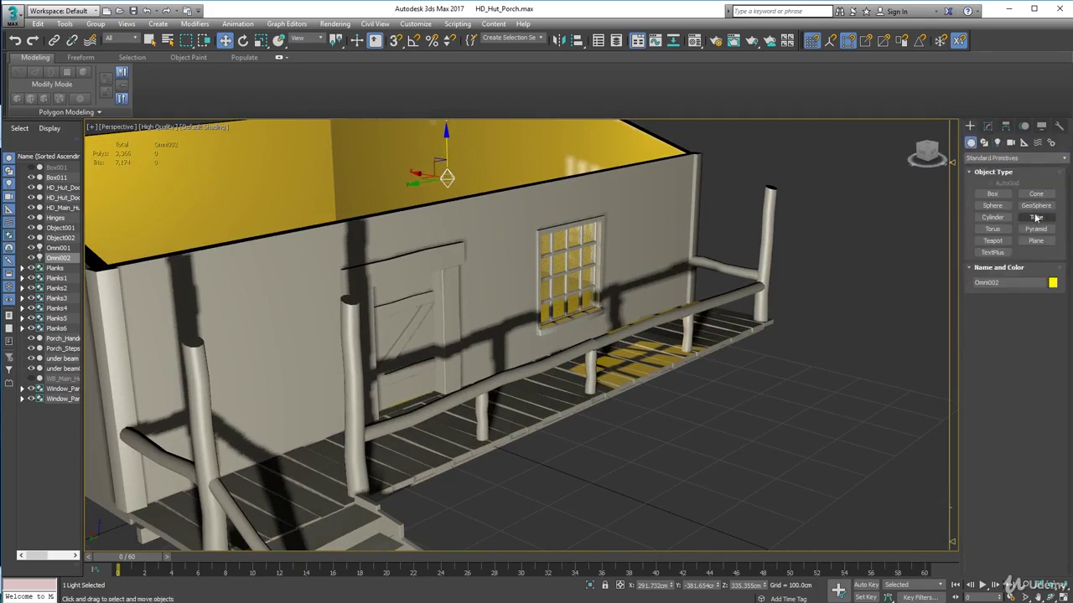
pyautogui.click(988, 193)
pyautogui.moveTo(546, 454); pyautogui.dragTo(1069, 389)
pyautogui.click(1068, 408)
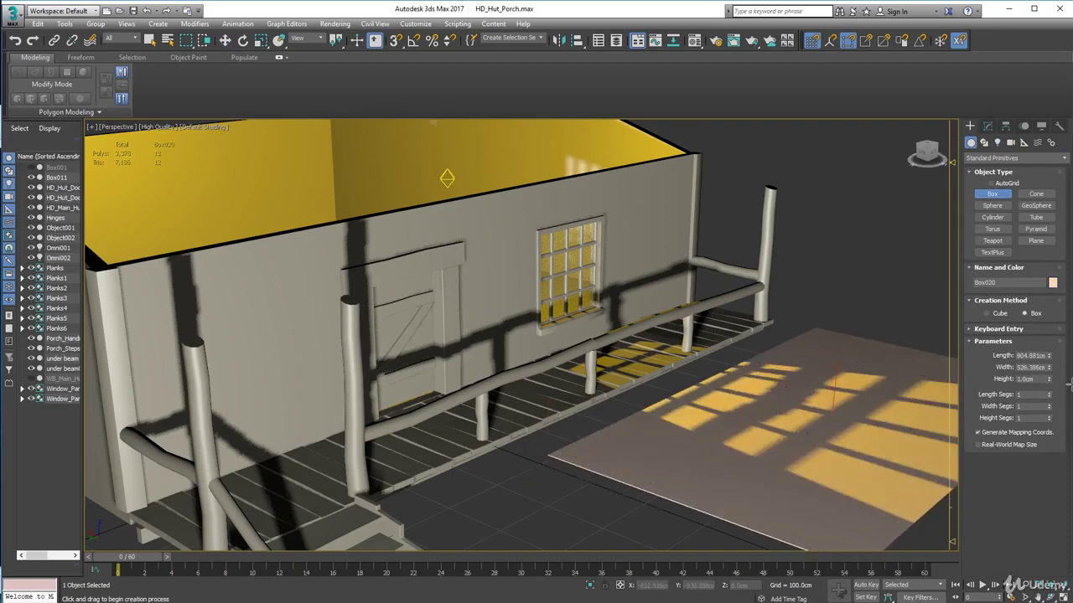
pyautogui.moveTo(736, 468); pyautogui.dragTo(623, 397, button='middle')
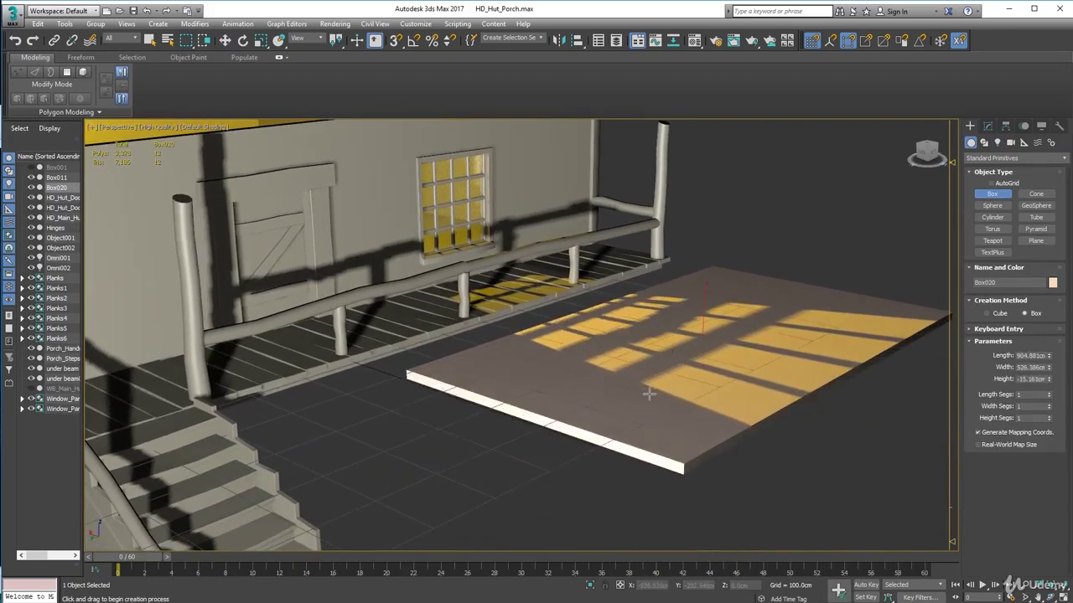
pyautogui.scroll(-2, 685, 437)
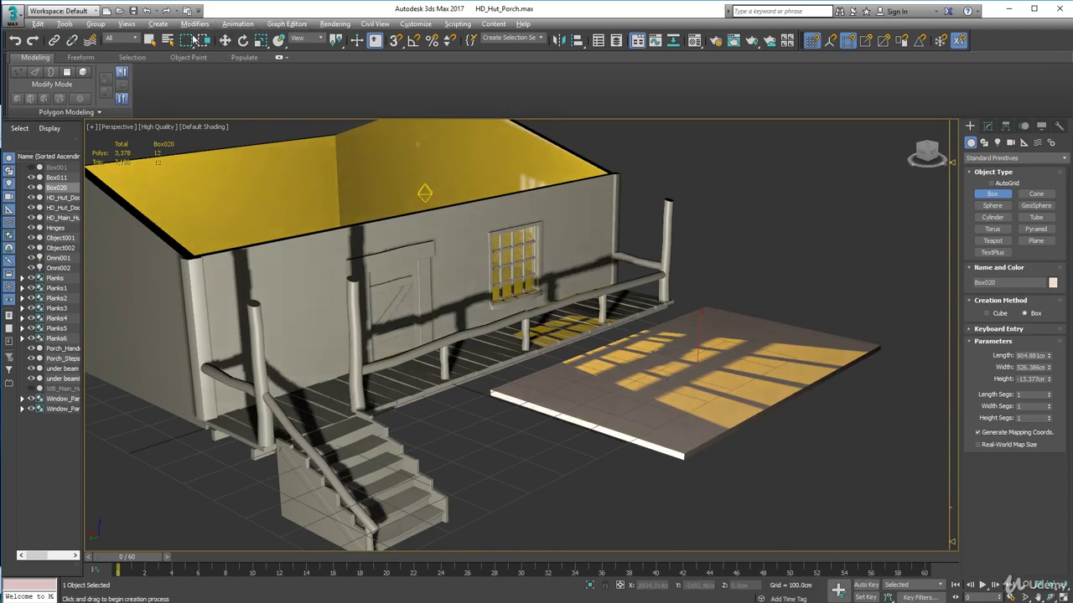
# - Stretch the ground box along its X axis to about 242 percent
pyautogui.click(260, 40)
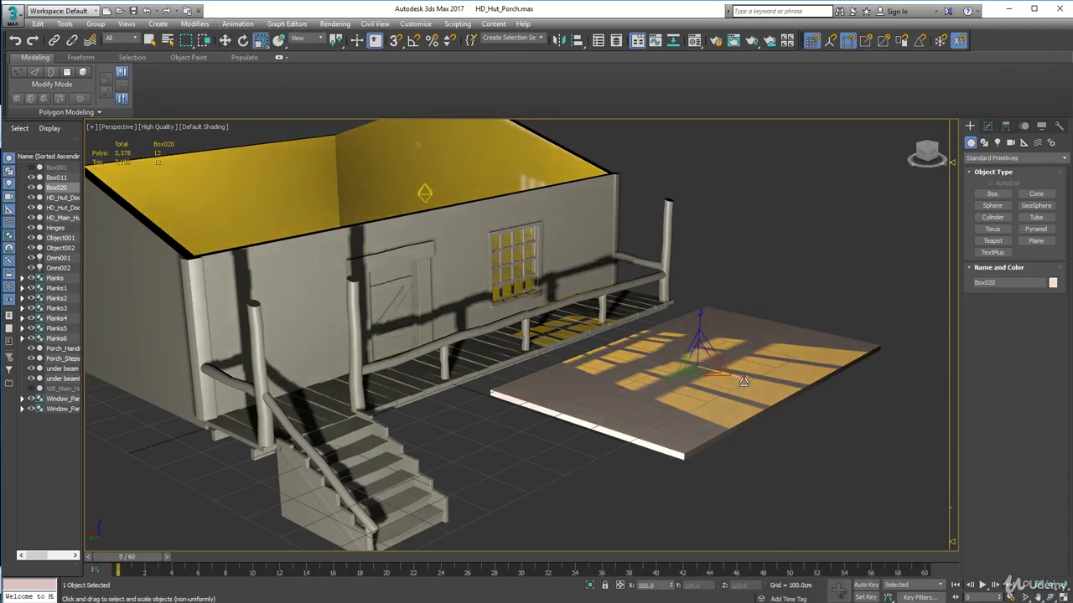
pyautogui.moveTo(736, 377); pyautogui.dragTo(795, 413)
pyautogui.keyDown('alt'); pyautogui.moveTo(809, 416); pyautogui.dragTo(573, 447, button='middle'); pyautogui.keyUp('alt')
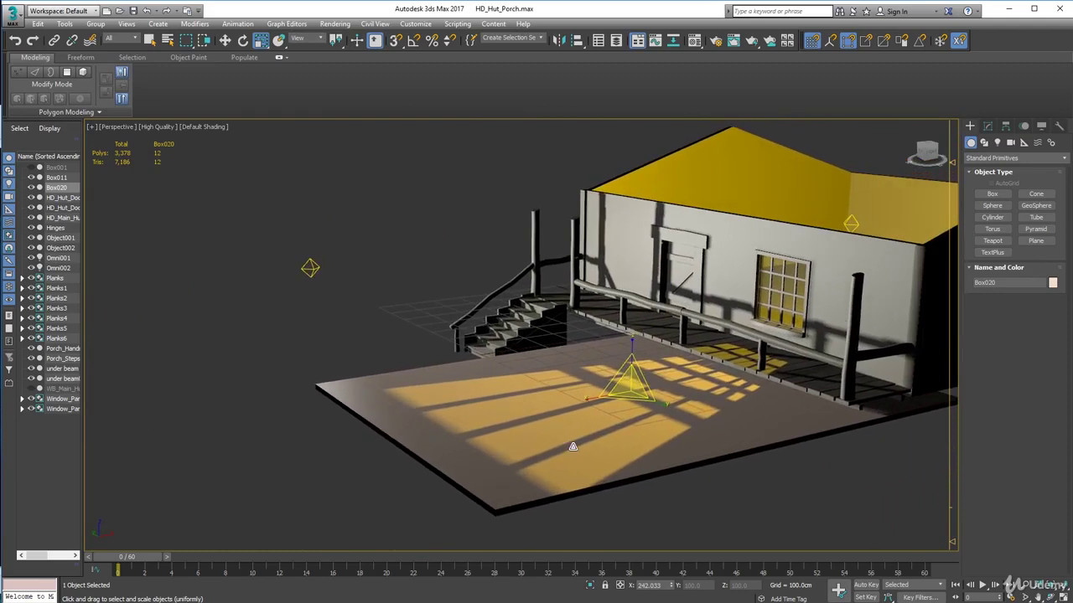
# - Raise the interior omni light to about 404 cm to shorten the window light on the ground box
pyautogui.click(225, 40)
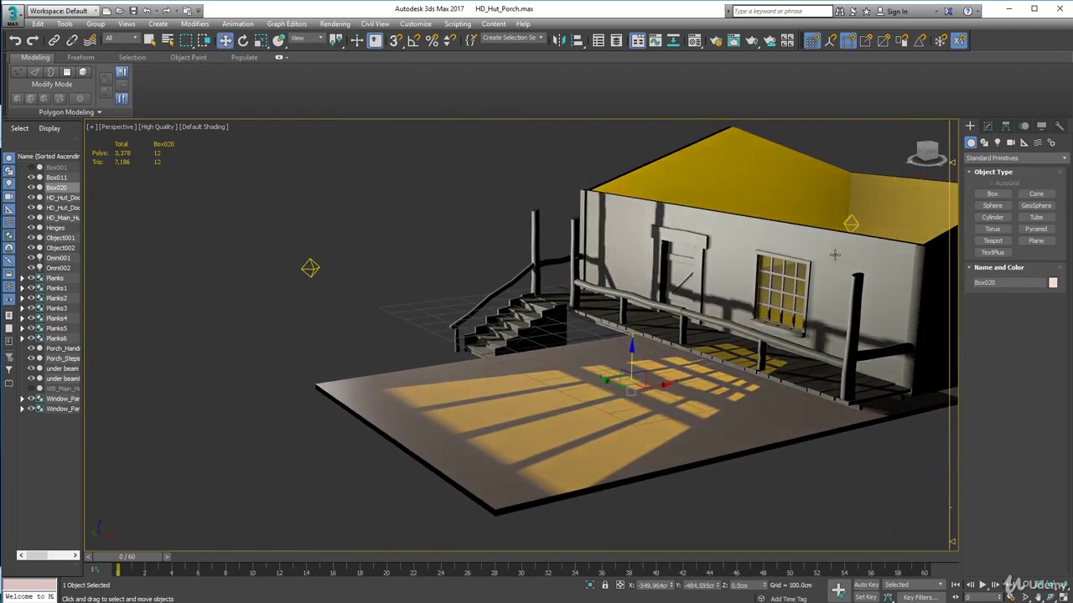
pyautogui.click(850, 224)
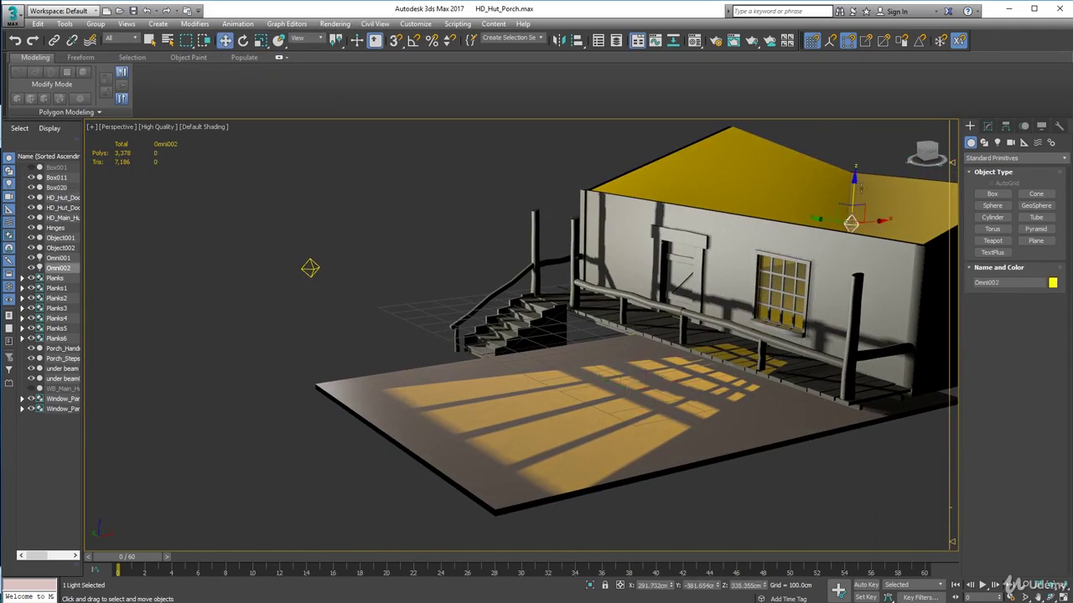
pyautogui.moveTo(855, 179); pyautogui.dragTo(857, 155)
pyautogui.scroll(4, 764, 363)
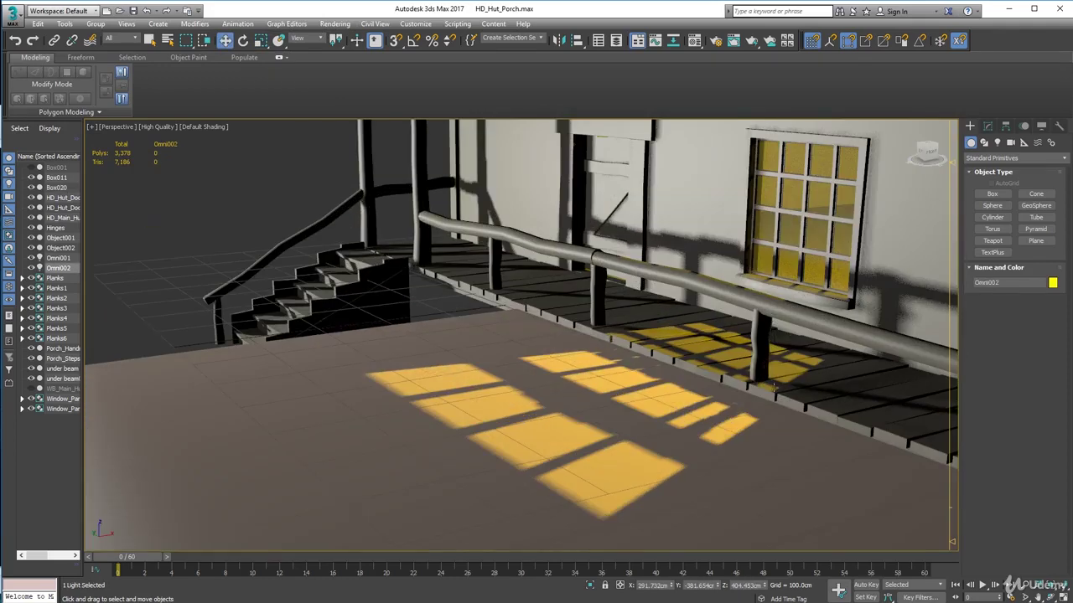
# - Lower the ground box in front of the porch to a height of about -82 cm
pyautogui.keyDown('alt'); pyautogui.moveTo(764, 362); pyautogui.dragTo(751, 401, button='middle'); pyautogui.keyUp('alt')
pyautogui.scroll(-4, 751, 401)
pyautogui.click(712, 443)
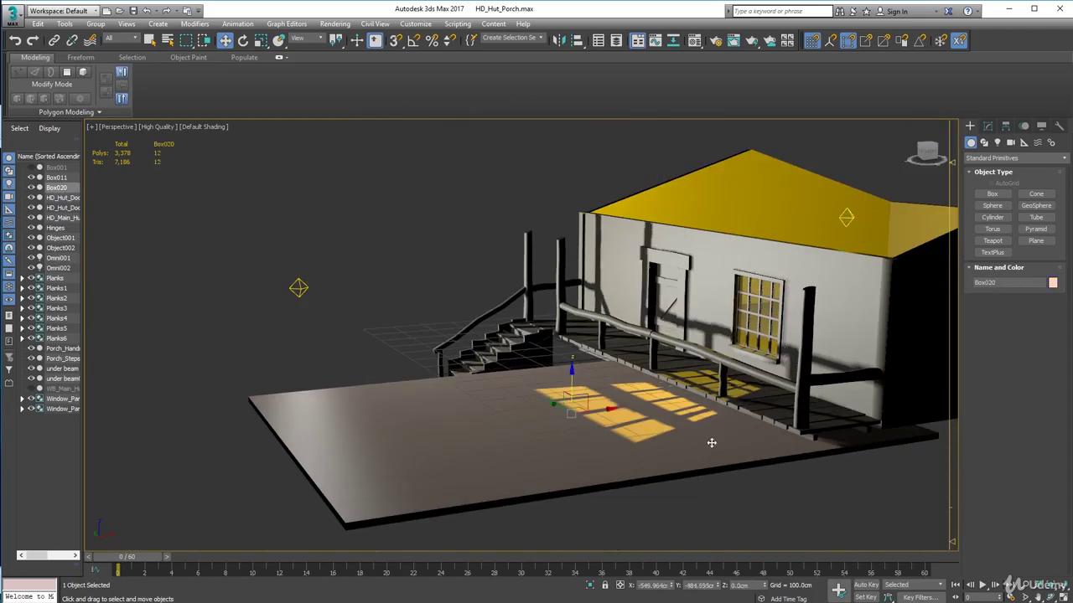
pyautogui.moveTo(572, 369); pyautogui.dragTo(576, 408)
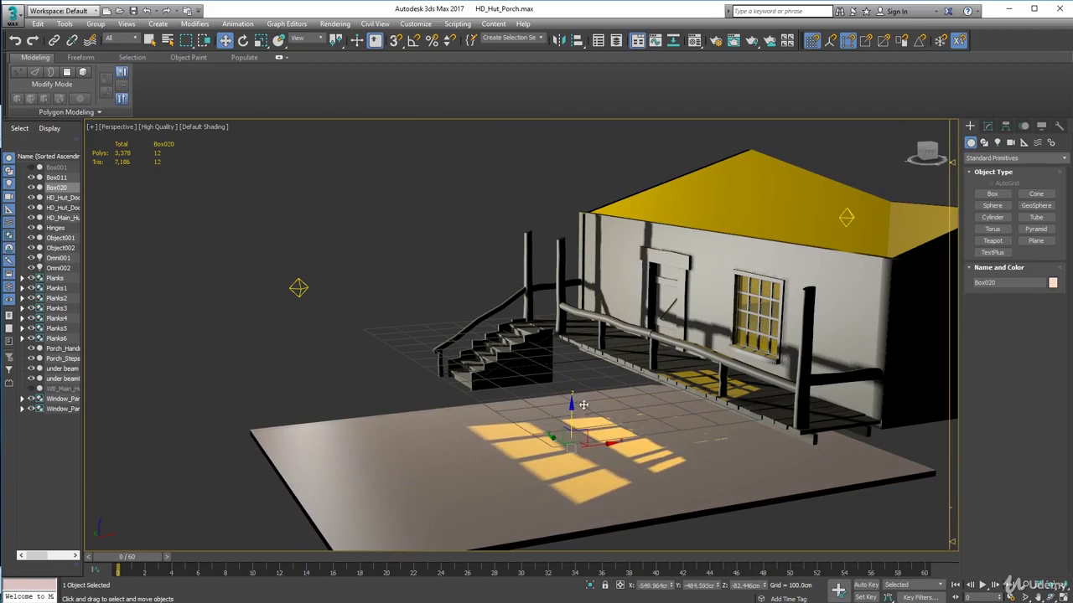
# - Examine the window light and shadows cast on the porch and the lowered ground box from closer and wider views
pyautogui.scroll(3, 667, 432)
pyautogui.keyDown('alt'); pyautogui.moveTo(772, 443); pyautogui.dragTo(682, 377, button='middle'); pyautogui.keyUp('alt')
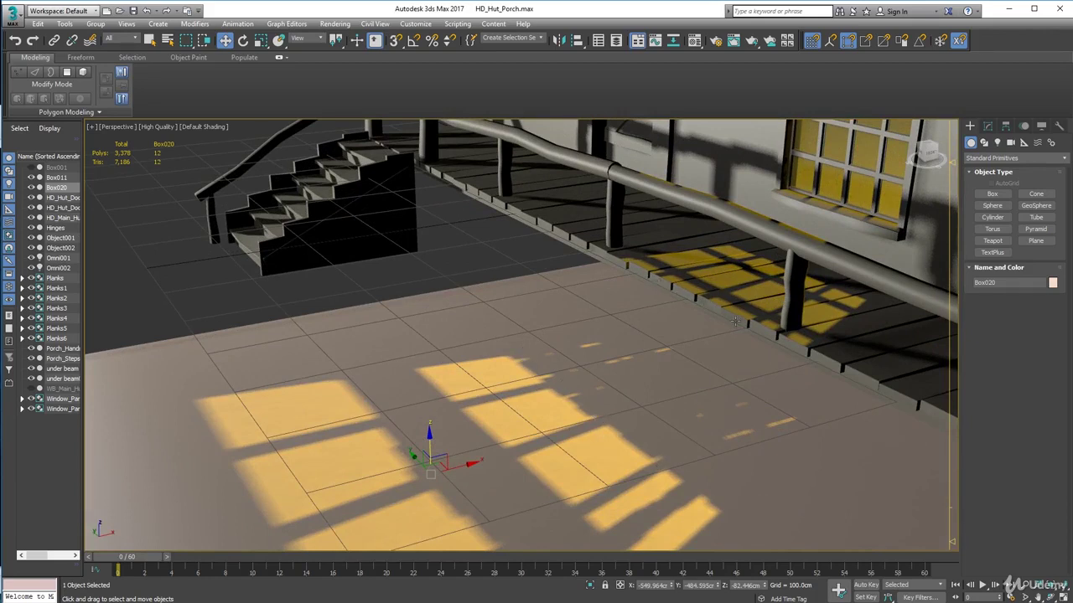
pyautogui.scroll(-3, 644, 378)
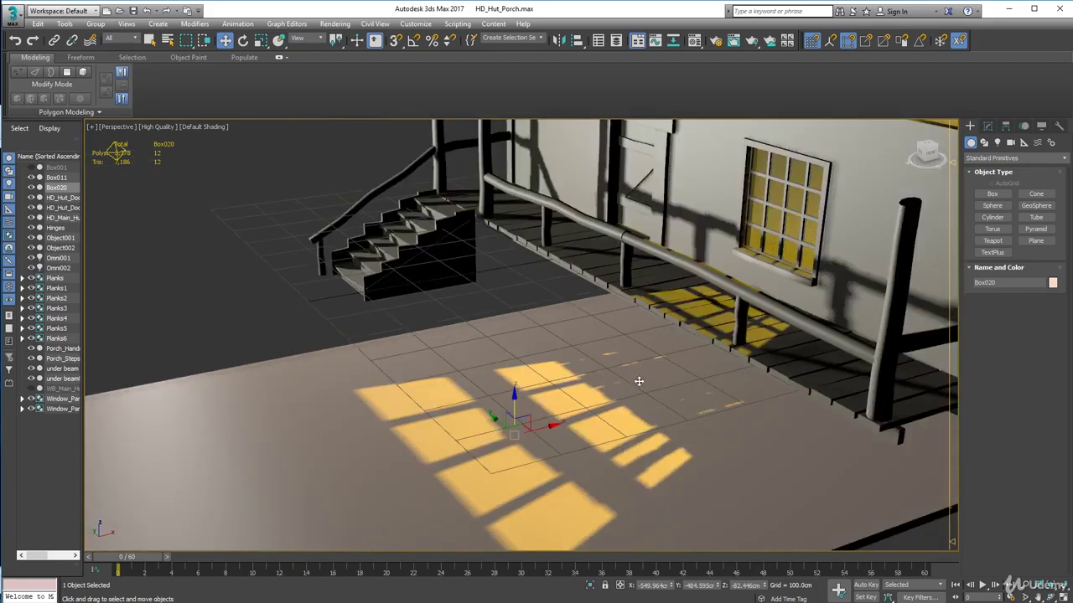
pyautogui.keyDown('alt'); pyautogui.moveTo(634, 381); pyautogui.dragTo(608, 383, button='middle'); pyautogui.keyUp('alt')
pyautogui.moveTo(608, 384); pyautogui.dragTo(746, 336, button='middle')
pyautogui.scroll(-3, 696, 306)
pyautogui.scroll(3, 688, 315)
pyautogui.moveTo(746, 337); pyautogui.dragTo(635, 396, button='middle')
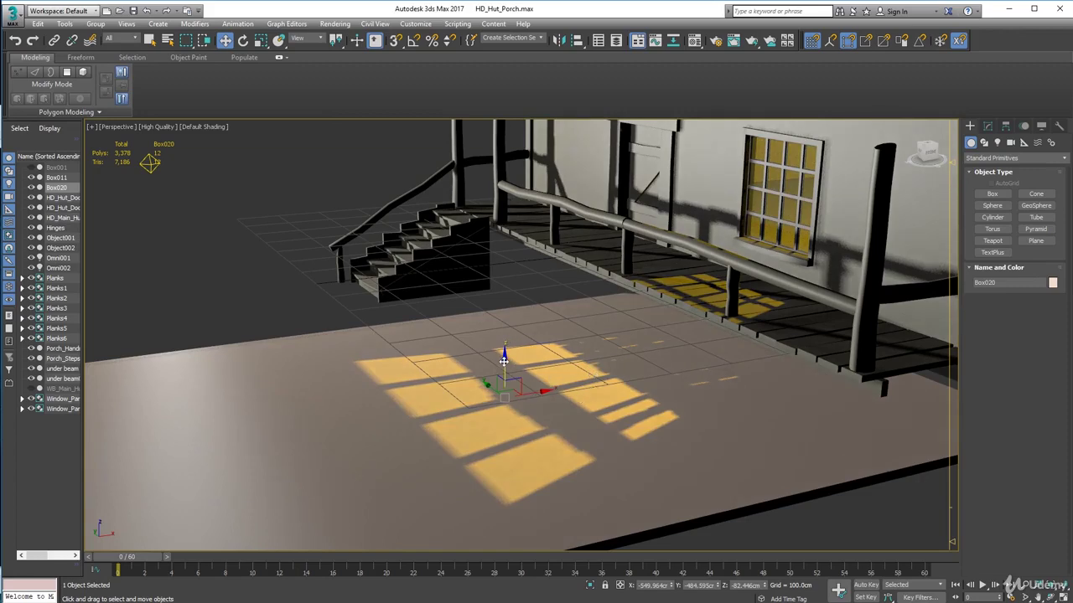
# - Lower the ground box further and vertex-snap its top level with the base of the porch steps, at about -135 cm
pyautogui.scroll(-4, 504, 362)
pyautogui.keyDown('alt'); pyautogui.moveTo(508, 404); pyautogui.dragTo(484, 367, button='middle'); pyautogui.keyUp('alt')
pyautogui.moveTo(504, 345); pyautogui.dragTo(506, 352)
pyautogui.press('s')
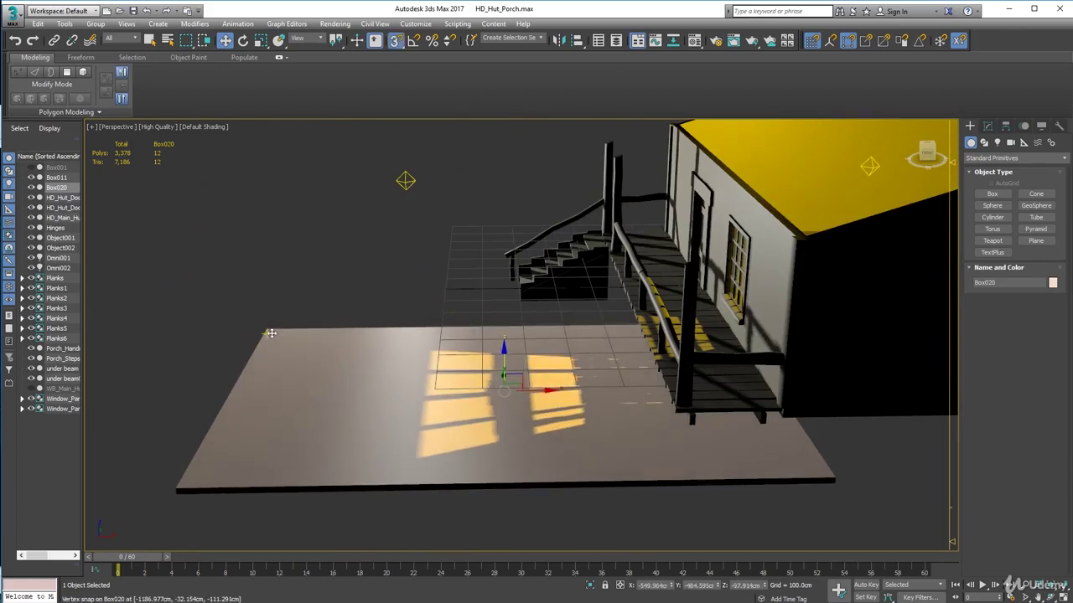
pyautogui.moveTo(270, 330); pyautogui.dragTo(518, 302)
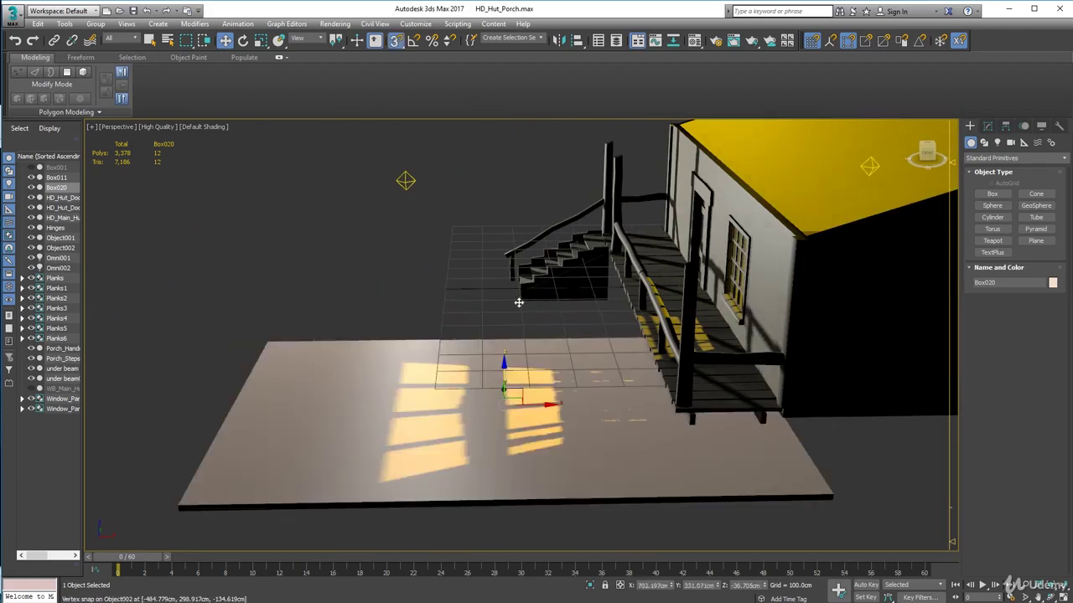
pyautogui.keyDown('alt'); pyautogui.moveTo(517, 374); pyautogui.dragTo(559, 376, button='middle'); pyautogui.keyUp('alt')
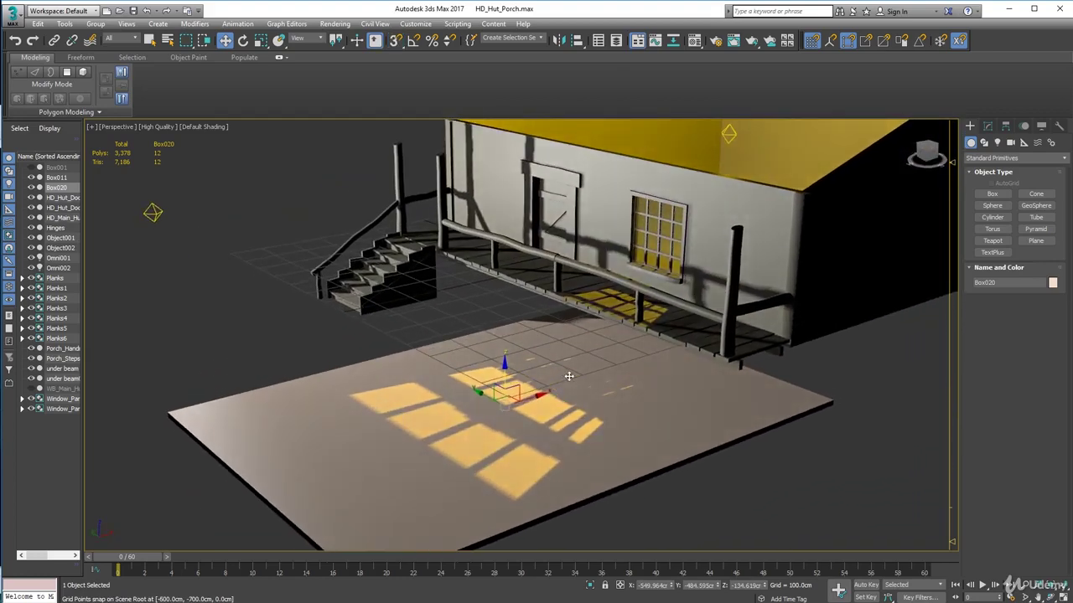
# - Deselect the ground box and examine the window light on the porch and ground, close up and with the whole hut
pyautogui.scroll(-5, 843, 450)
pyautogui.click(843, 451)
pyautogui.scroll(8, 822, 431)
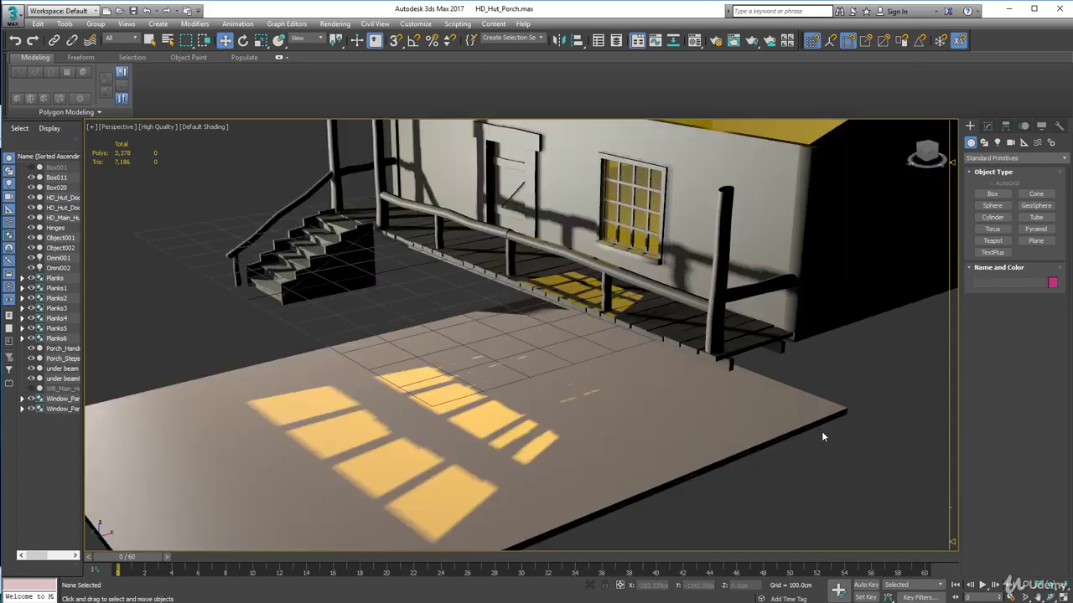
pyautogui.keyDown('alt'); pyautogui.moveTo(821, 431); pyautogui.dragTo(854, 443, button='middle'); pyautogui.keyUp('alt')
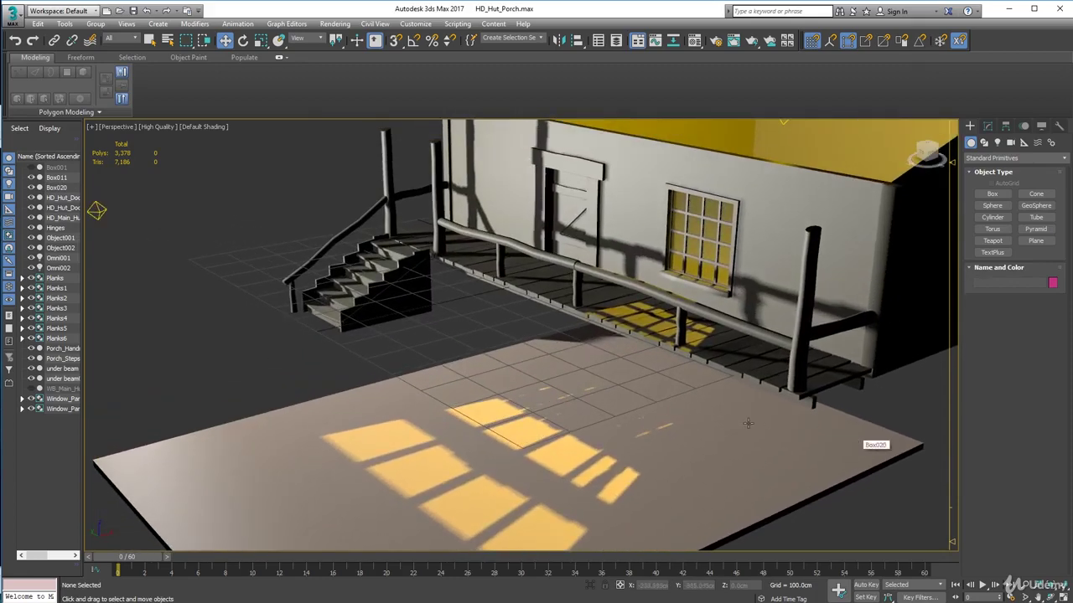
pyautogui.moveTo(738, 419)
pyautogui.keyDown('alt'); pyautogui.mouseDown(button='middle')
pyautogui.moveTo(751, 427)
pyautogui.moveTo(743, 417)
pyautogui.mouseUp(button='middle'); pyautogui.keyUp('alt')
pyautogui.moveTo(744, 417); pyautogui.dragTo(606, 498, button='middle')
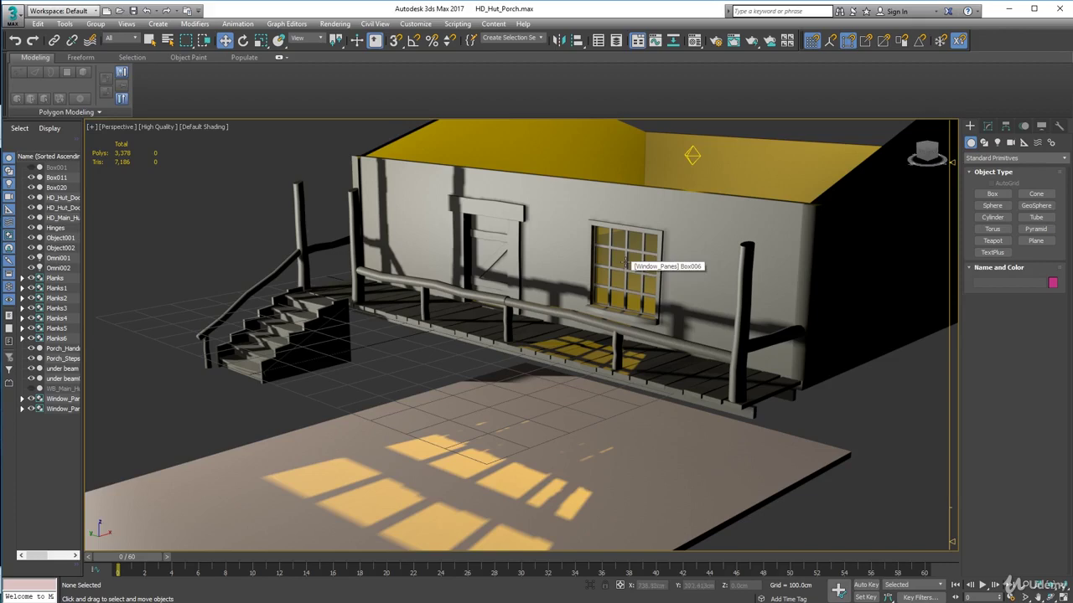
pyautogui.scroll(-6, 625, 264)
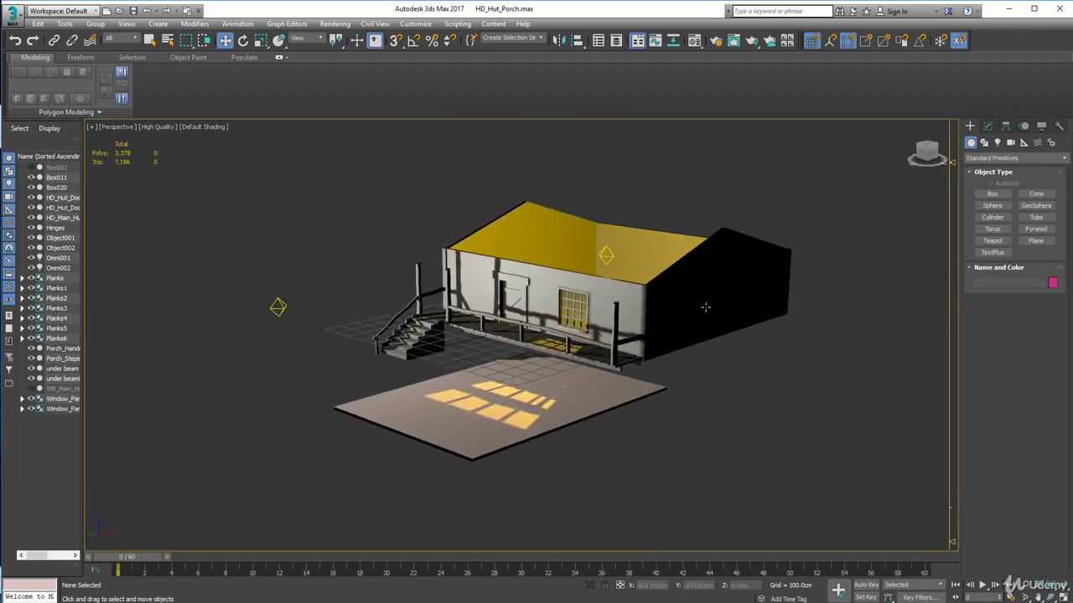
pyautogui.scroll(6, 662, 379)
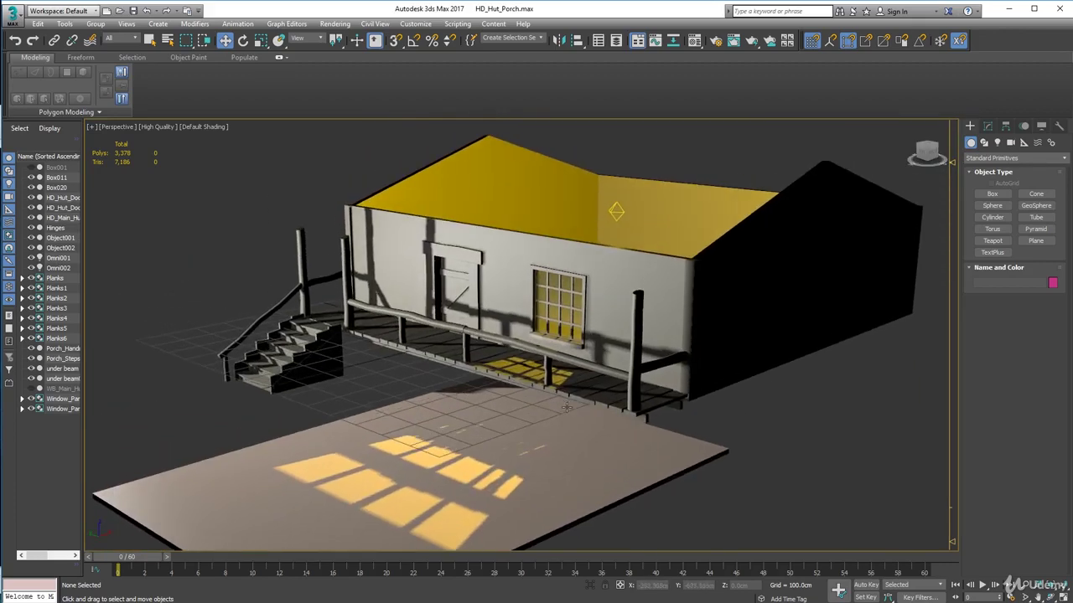